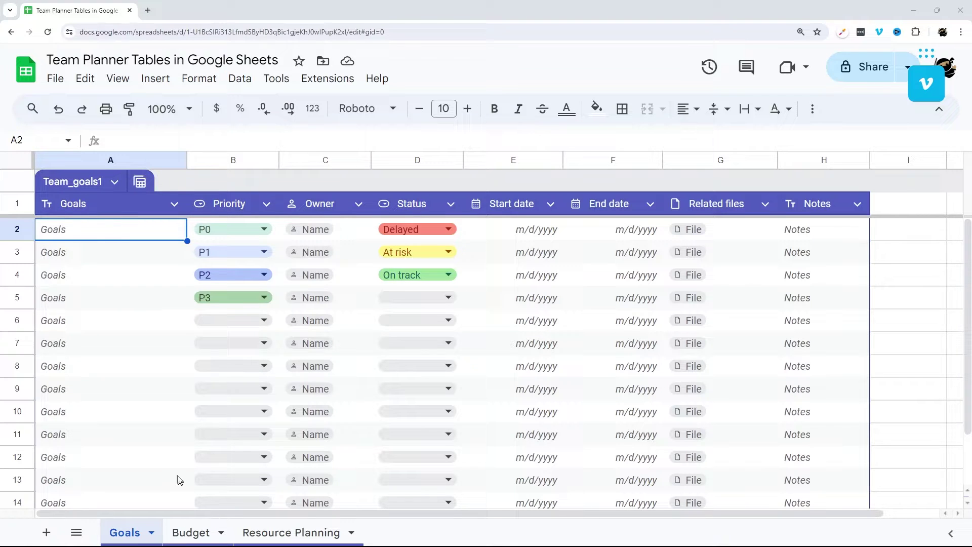
# - Look over the Budget and Resource Planning sheets and the insert options, then return to Goals
pyautogui.click(181, 534)
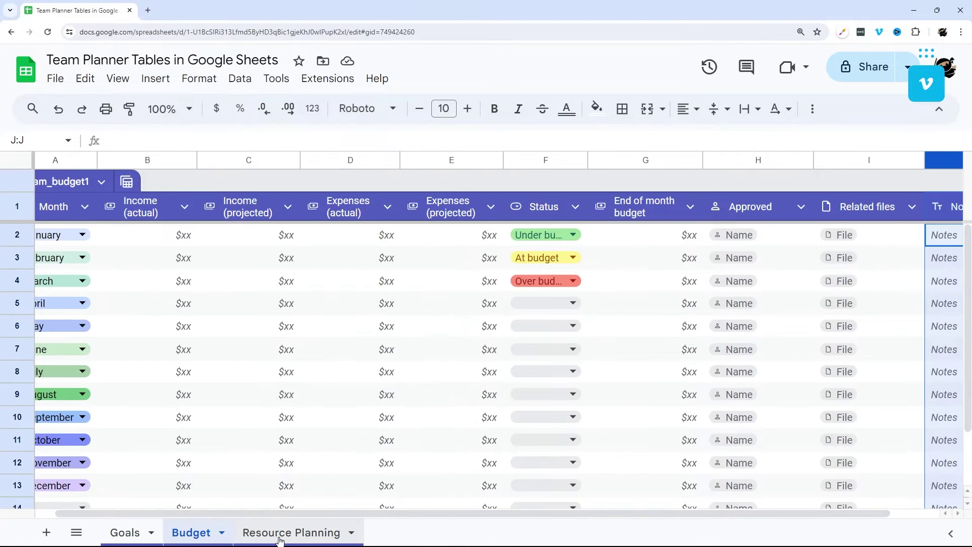
pyautogui.click(275, 538)
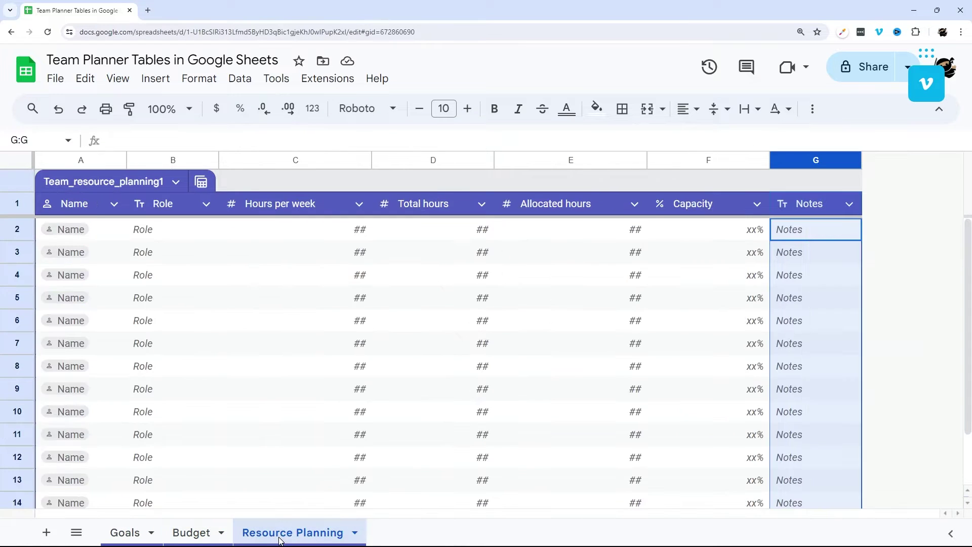
pyautogui.click(129, 537)
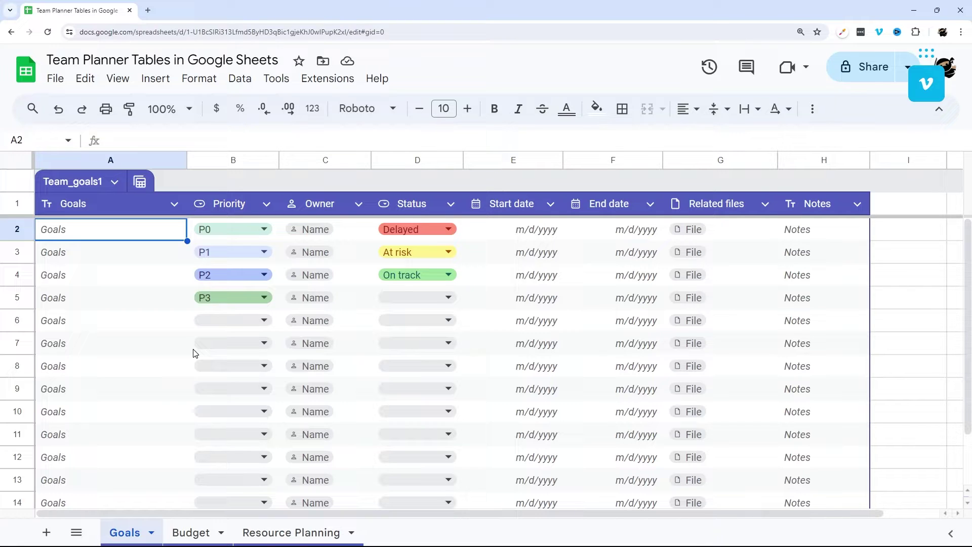
pyautogui.click(163, 79)
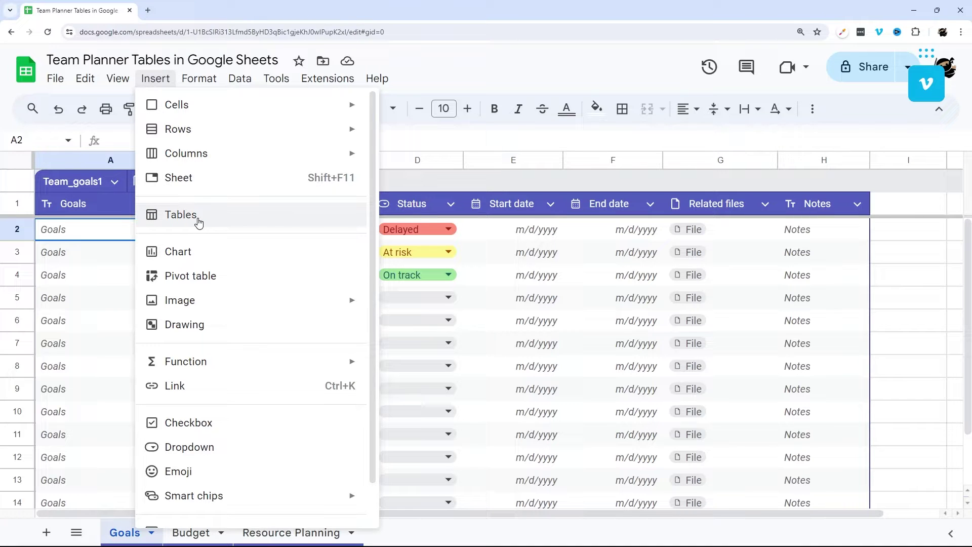
pyautogui.click(885, 211)
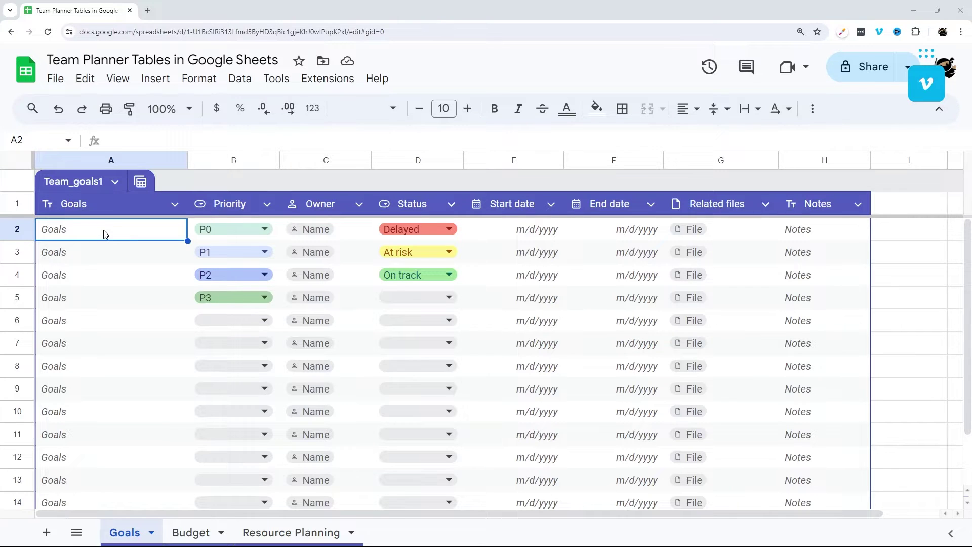
# - Enter 'Goal Name' in A2 and keep the first goal's priority at P0
pyautogui.press('Return')
pyautogui.write('Goal Name')
pyautogui.press('Return')
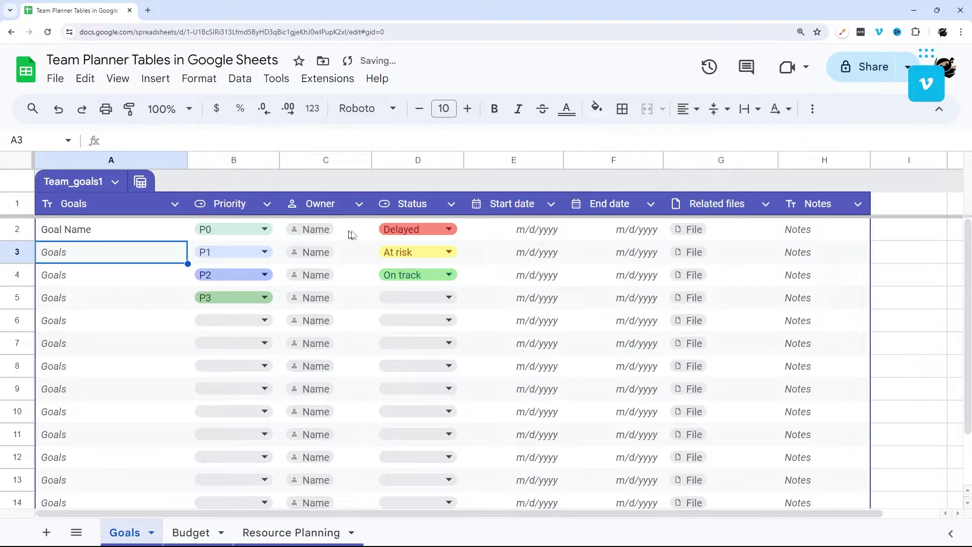
pyautogui.click(264, 231)
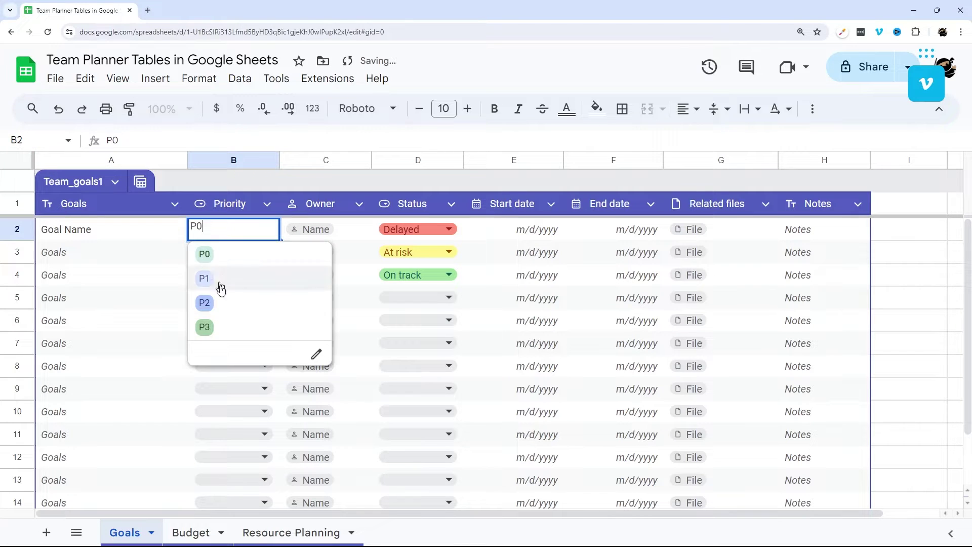
pyautogui.click(345, 230)
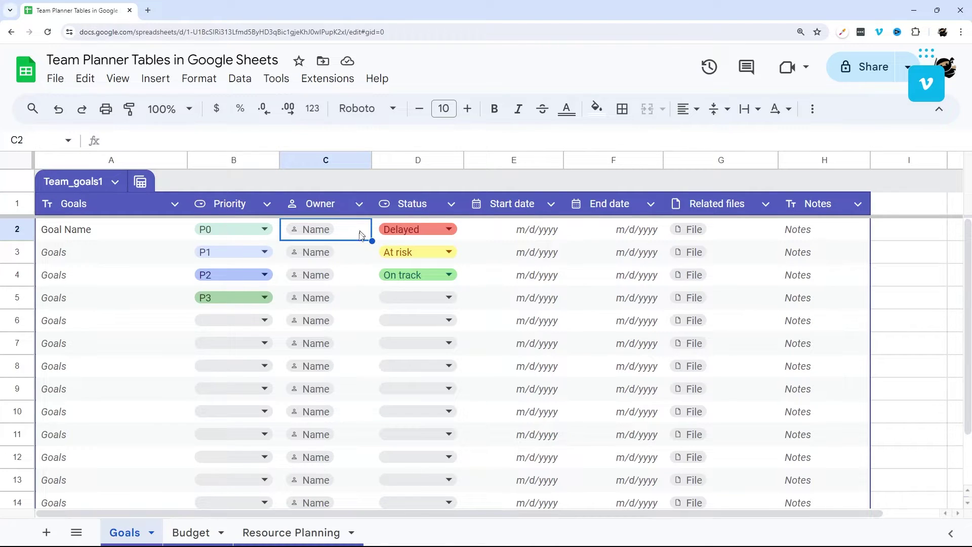
# - Inspect the Owner and Status column options, the status chip, and the start and end date pickers
pyautogui.click(360, 205)
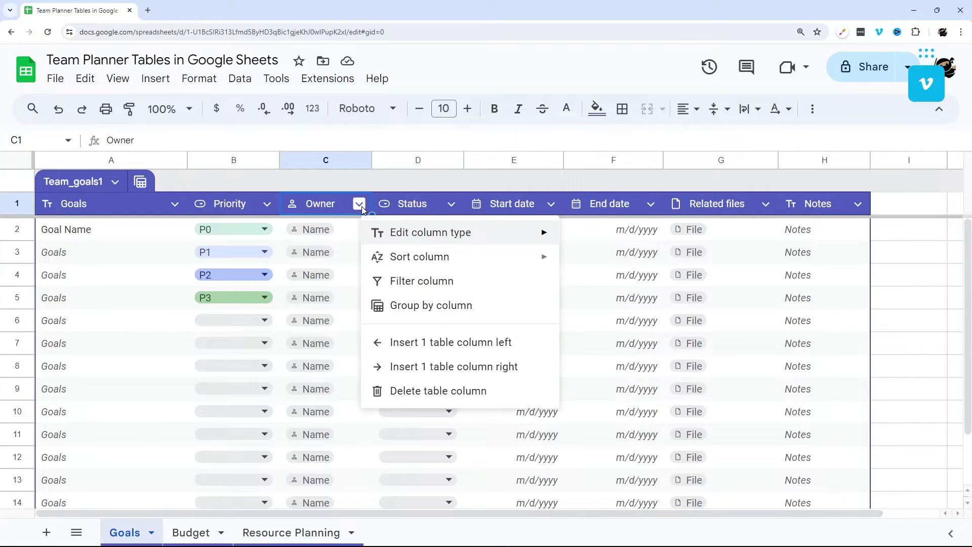
pyautogui.moveTo(434, 231)
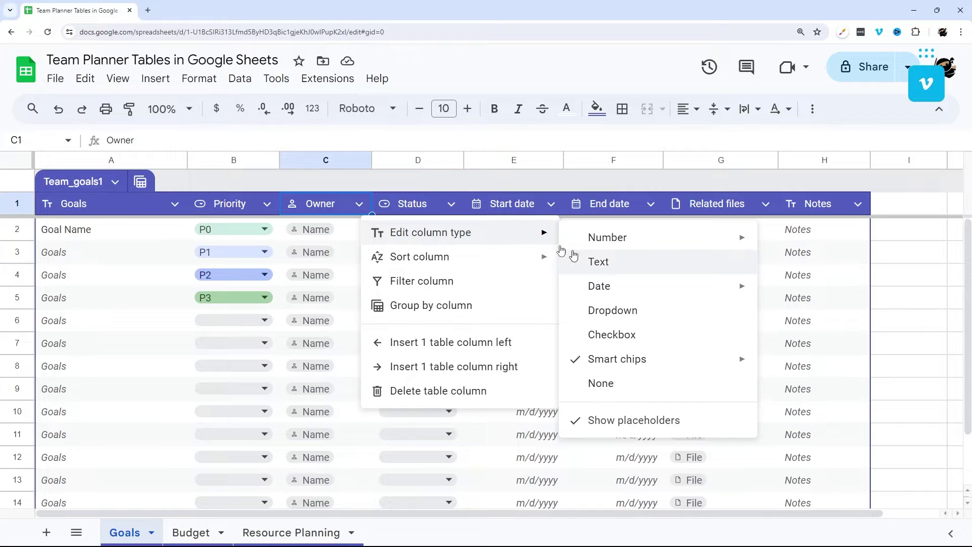
pyautogui.click(445, 204)
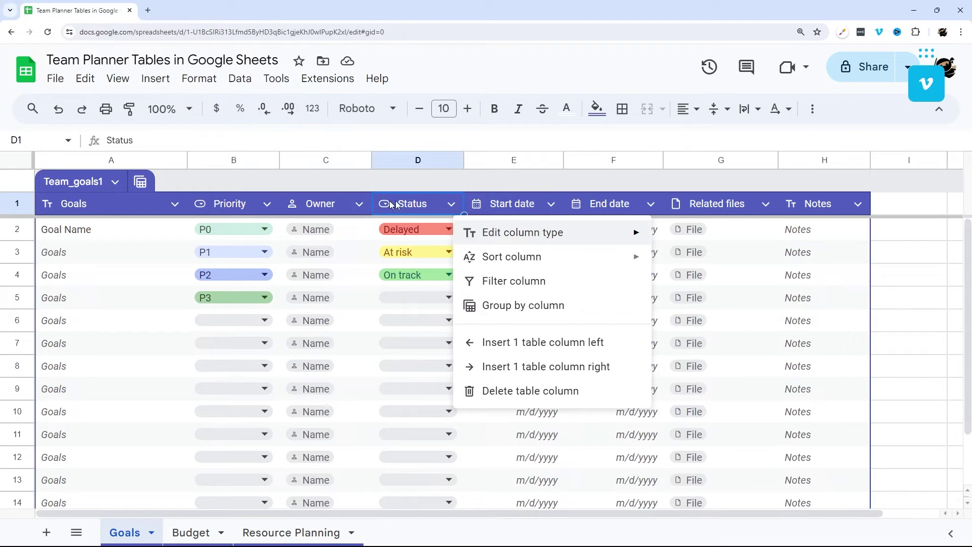
pyautogui.click(373, 233)
pyautogui.click(449, 230)
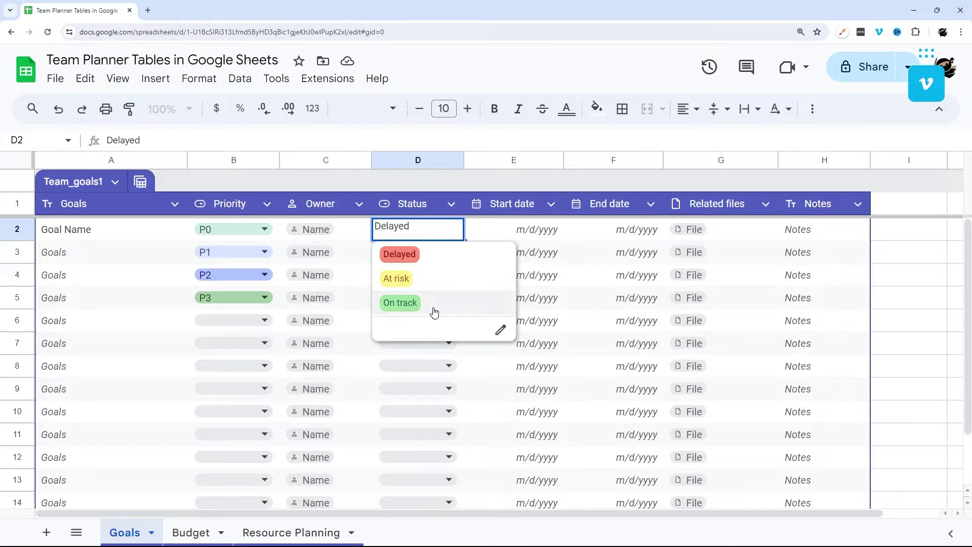
pyautogui.doubleClick(512, 234)
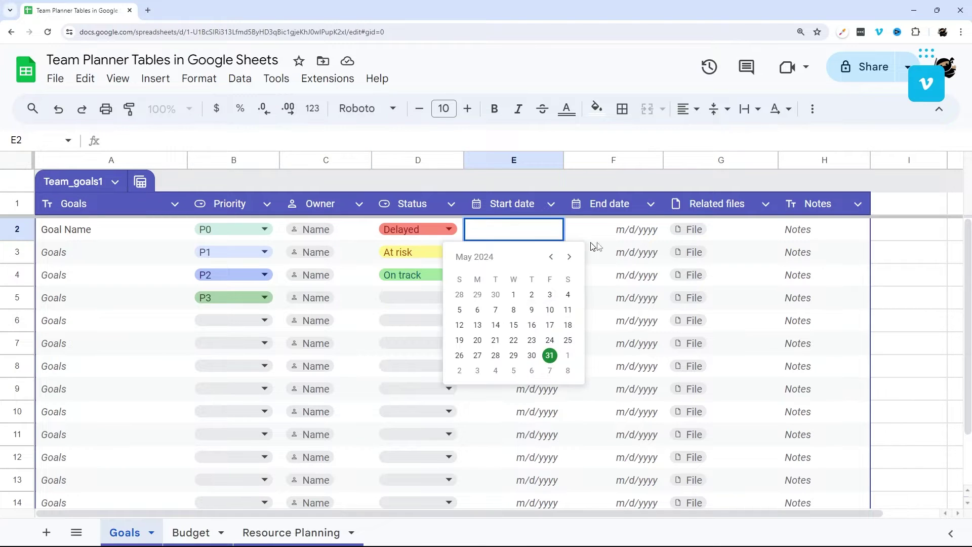
pyautogui.doubleClick(634, 233)
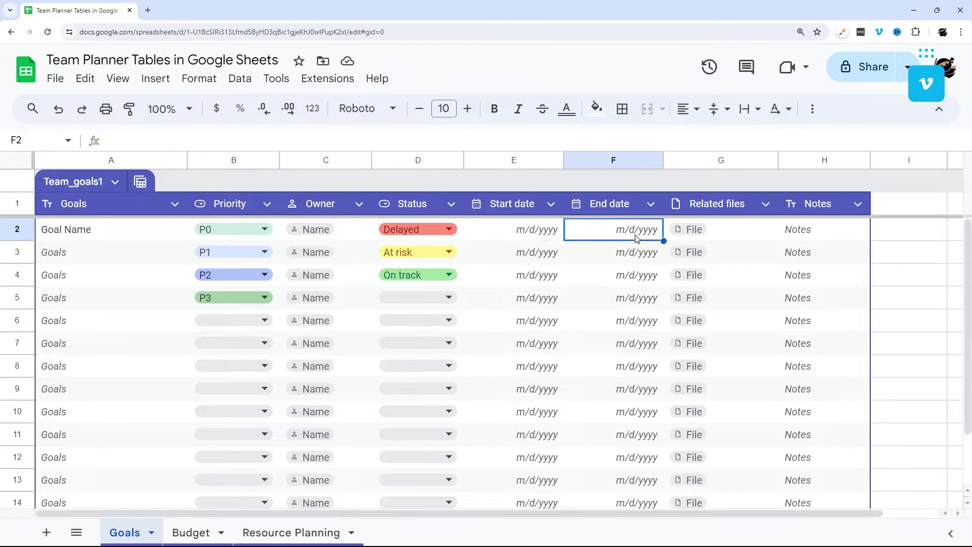
# - Link the 'Event Tables in Google Sheets' file in G2, then remove it and move to Notes H2
pyautogui.click(731, 231)
pyautogui.write('@')
pyautogui.click(748, 252)
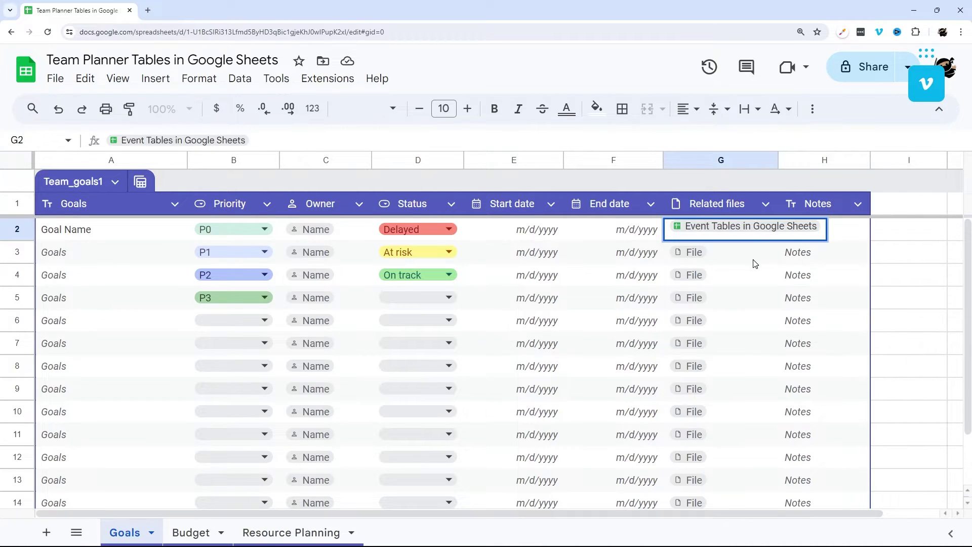
pyautogui.click(754, 261)
pyautogui.click(759, 238)
pyautogui.press('Delete')
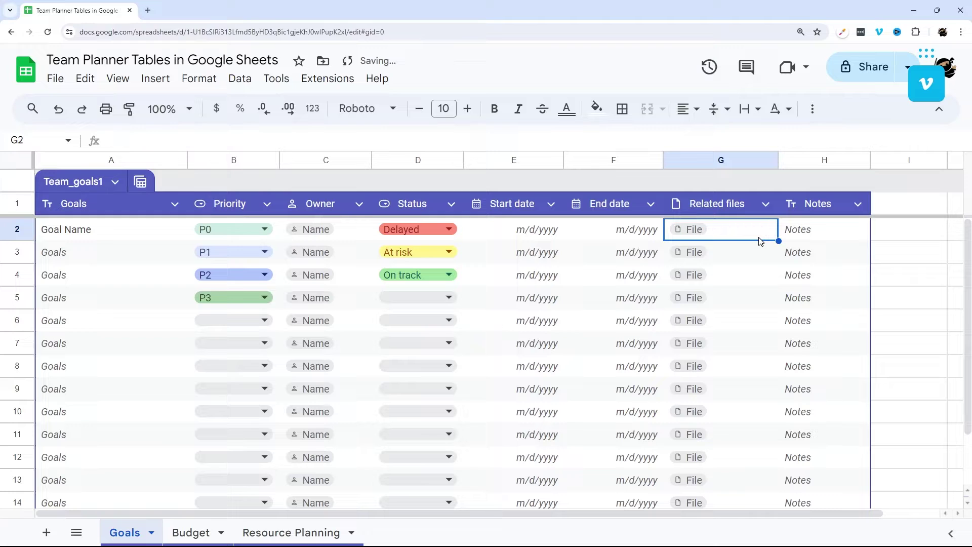
pyautogui.click(822, 233)
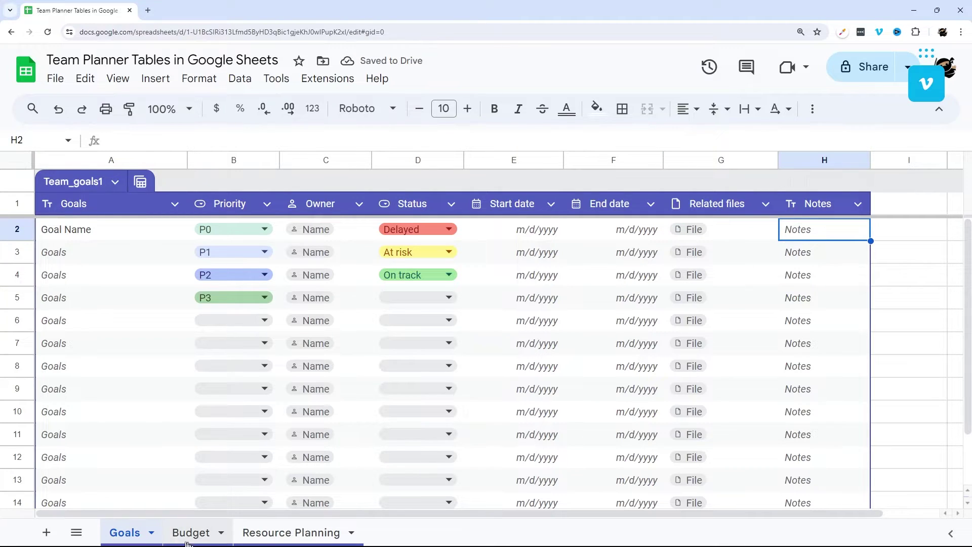
# - On the Budget sheet, keep January and enter income of $10,000.00 actual and $15,000.00 projected
pyautogui.click(172, 534)
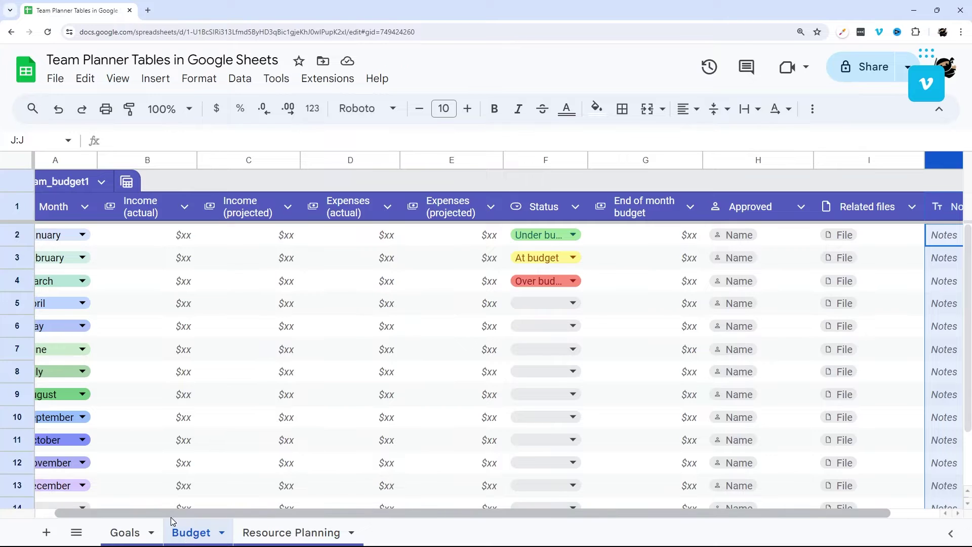
pyautogui.moveTo(171, 516); pyautogui.dragTo(152, 516)
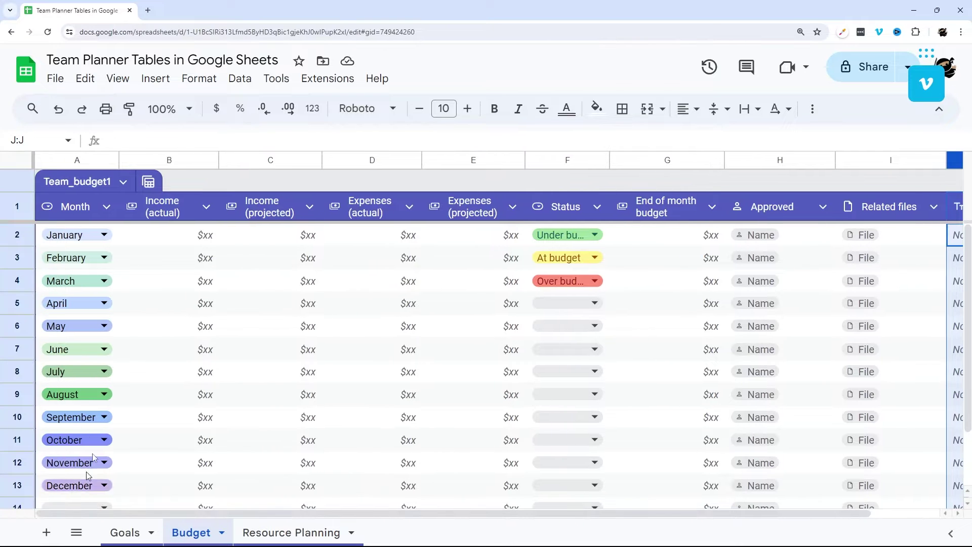
pyautogui.click(105, 235)
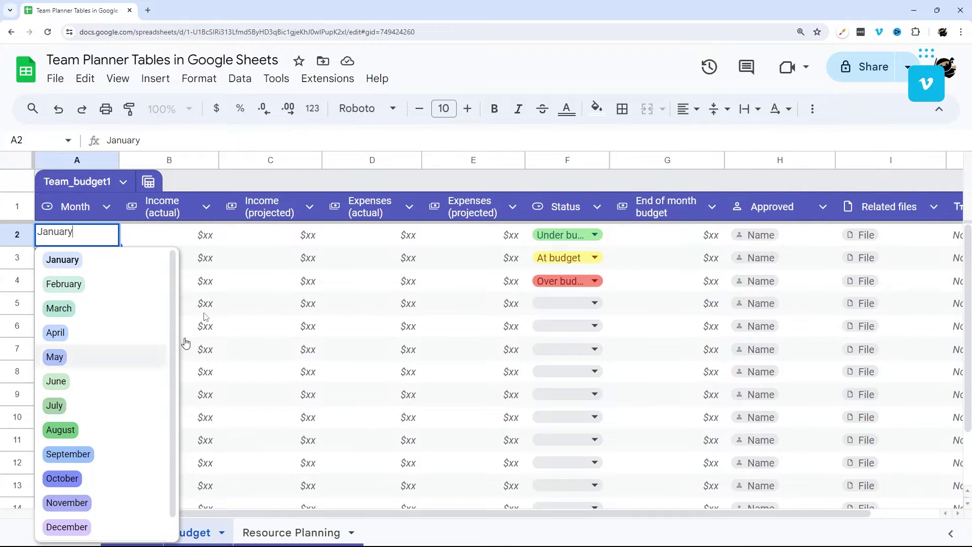
pyautogui.click(206, 237)
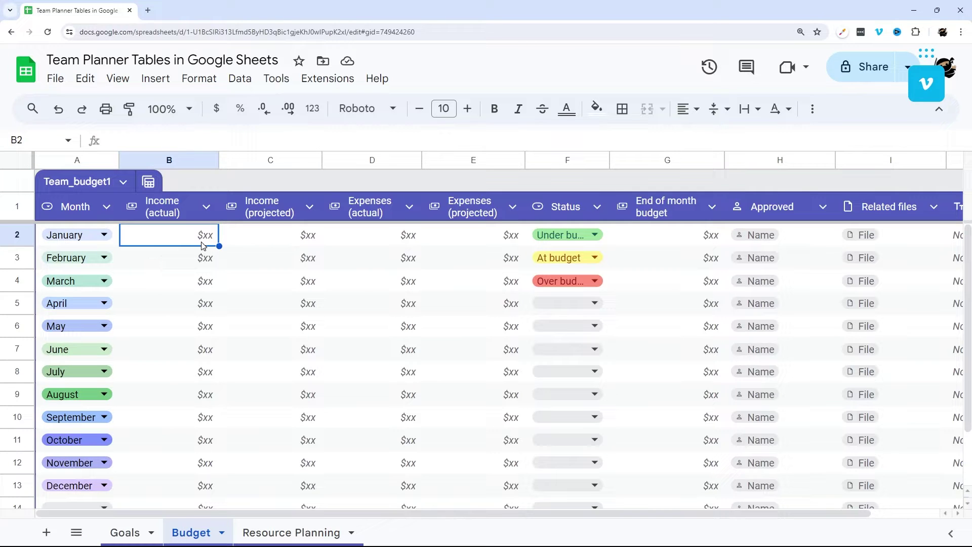
pyautogui.write('10000')
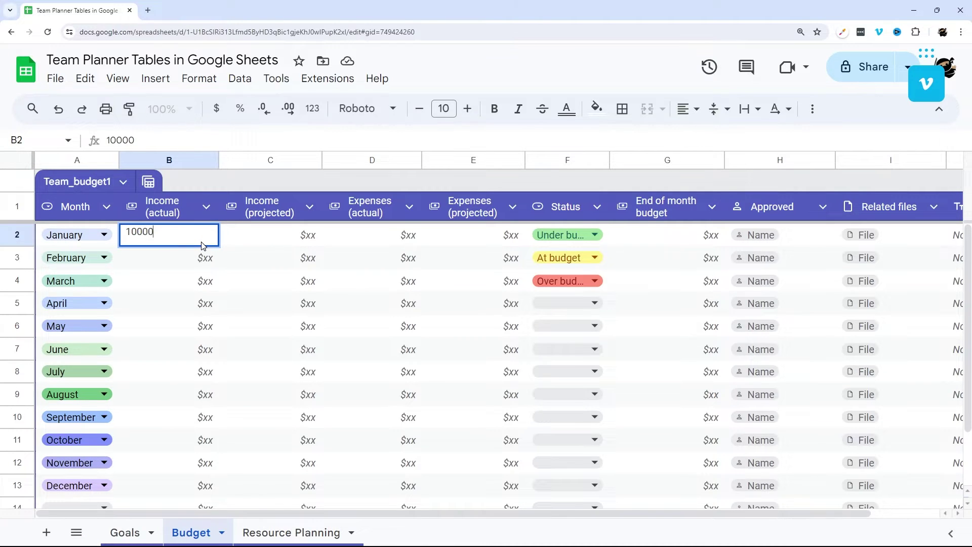
pyautogui.press('Tab')
pyautogui.write('15000')
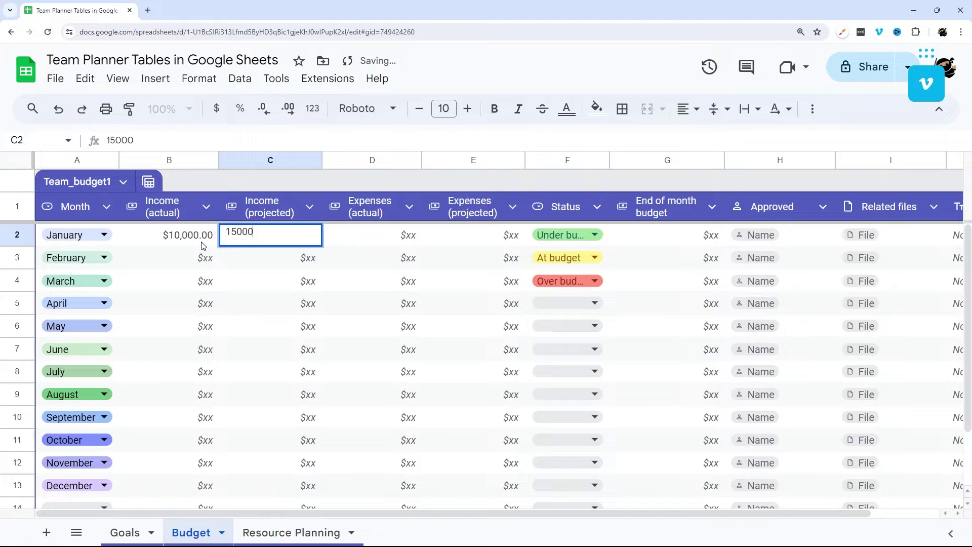
pyautogui.press('Tab')
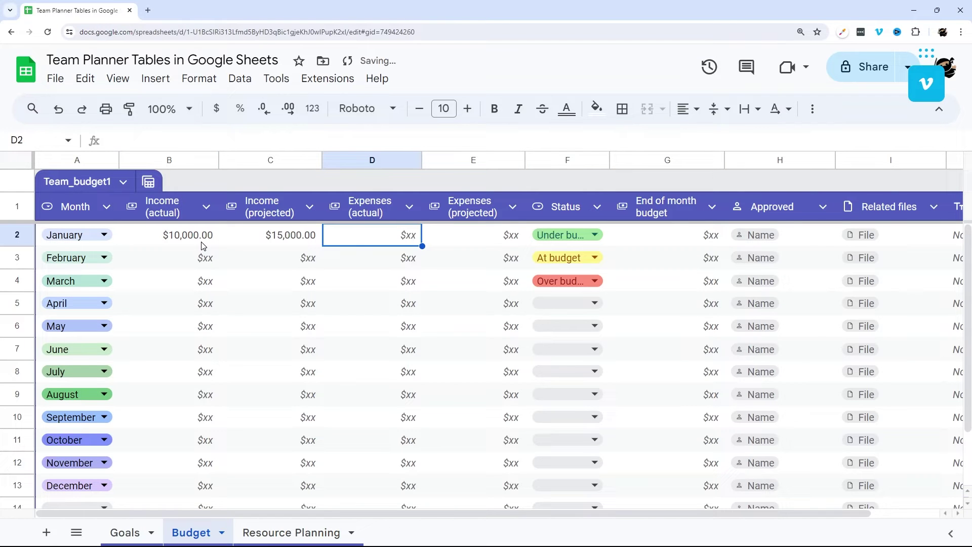
# - Enter January expenses of $5,000.00 actual and $7,500.00 projected, keeping Under budget status
pyautogui.write('5000')
pyautogui.press('Tab')
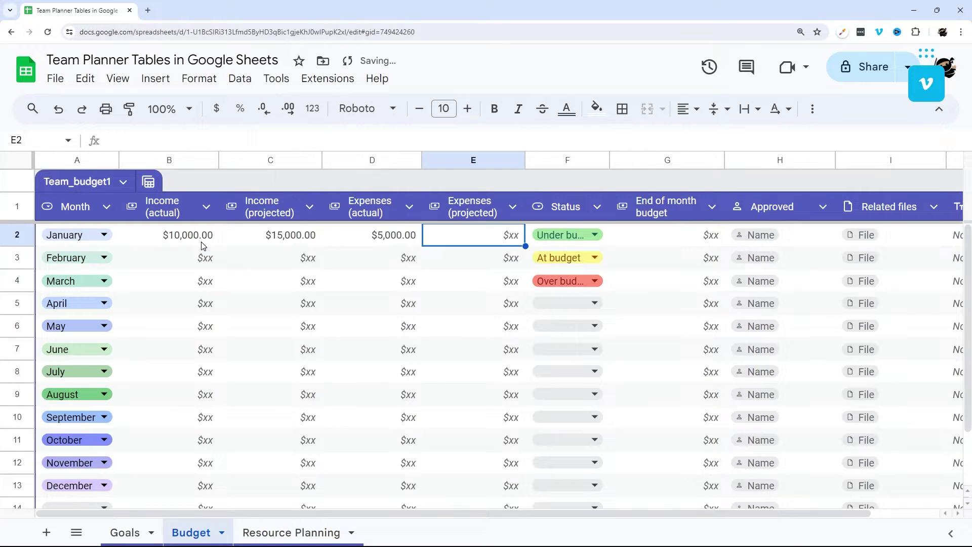
pyautogui.write('7500')
pyautogui.press('Return')
pyautogui.click(567, 235)
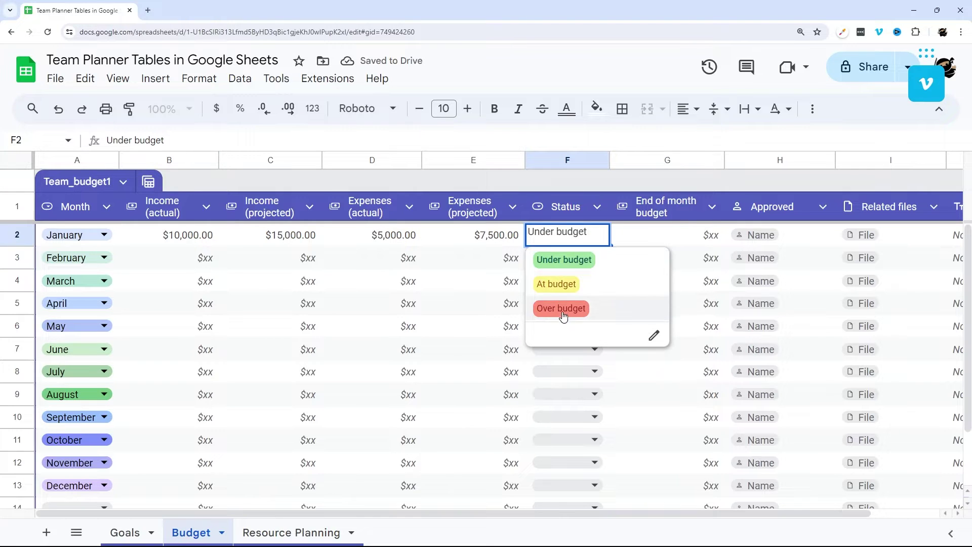
pyautogui.click(701, 236)
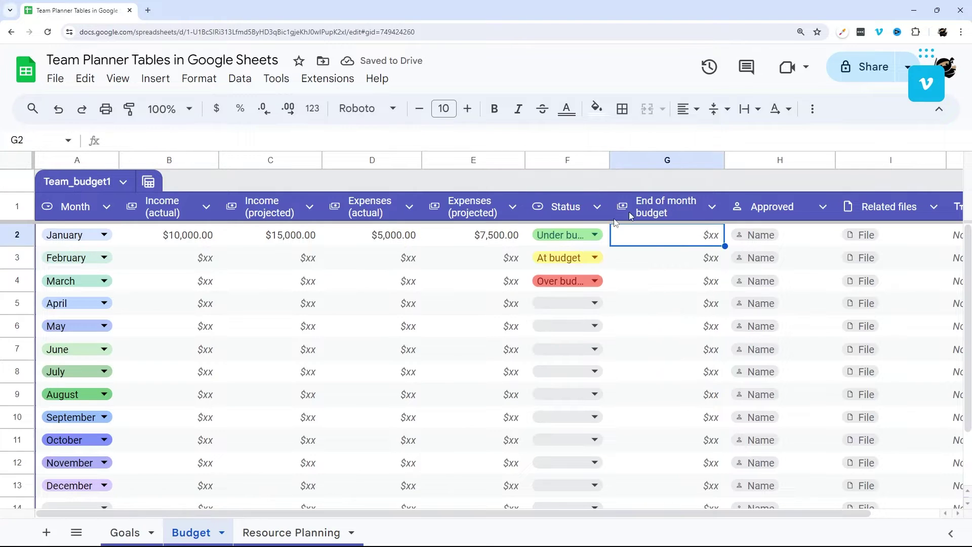
# - Point out the Approved cells H2:H12, the Related files cell I2 and the Notes column
pyautogui.moveTo(571, 512); pyautogui.dragTo(639, 513)
pyautogui.click(739, 234)
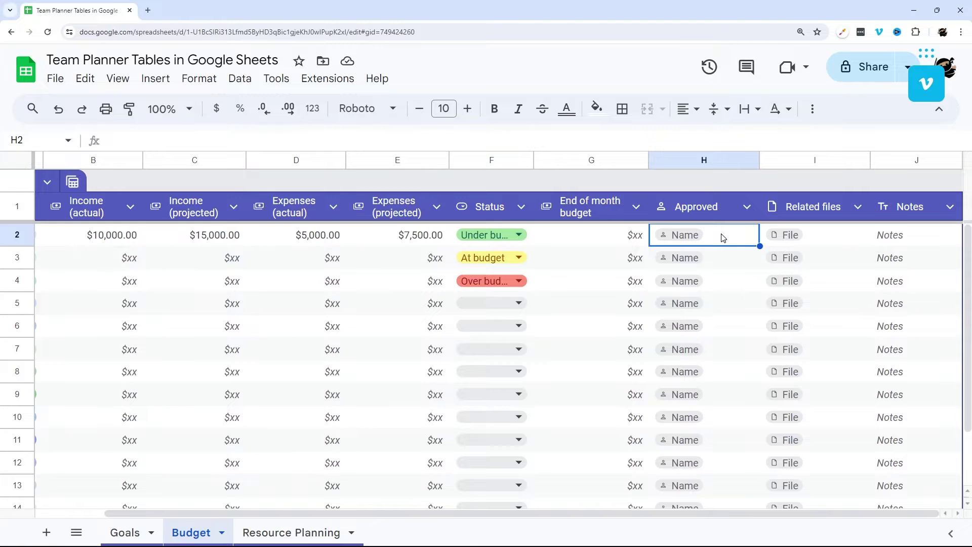
pyautogui.moveTo(711, 238); pyautogui.dragTo(712, 430)
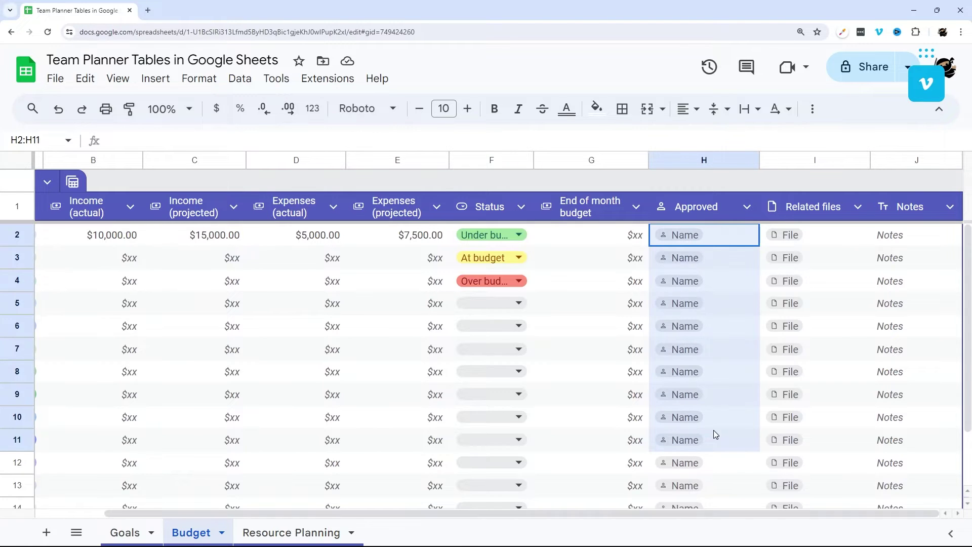
pyautogui.moveTo(740, 233); pyautogui.dragTo(742, 453)
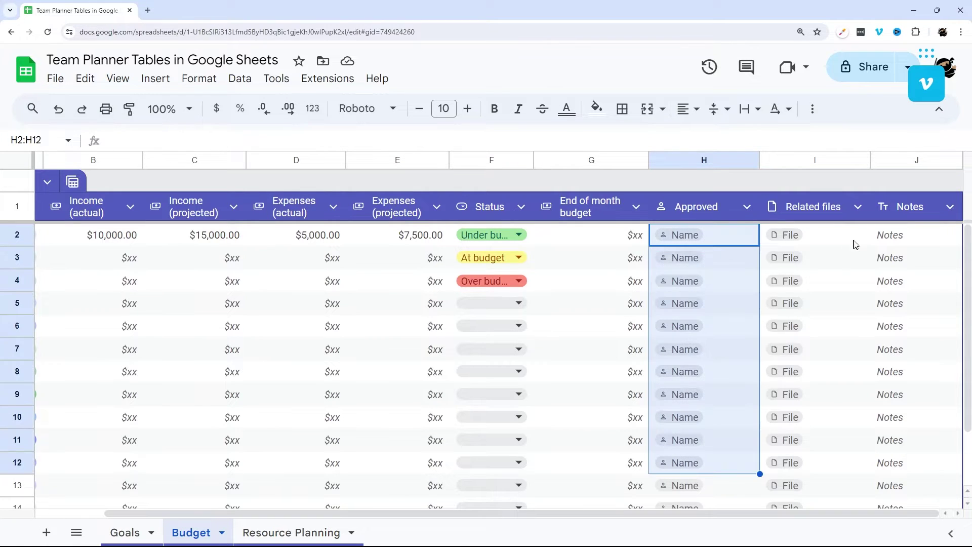
pyautogui.click(816, 239)
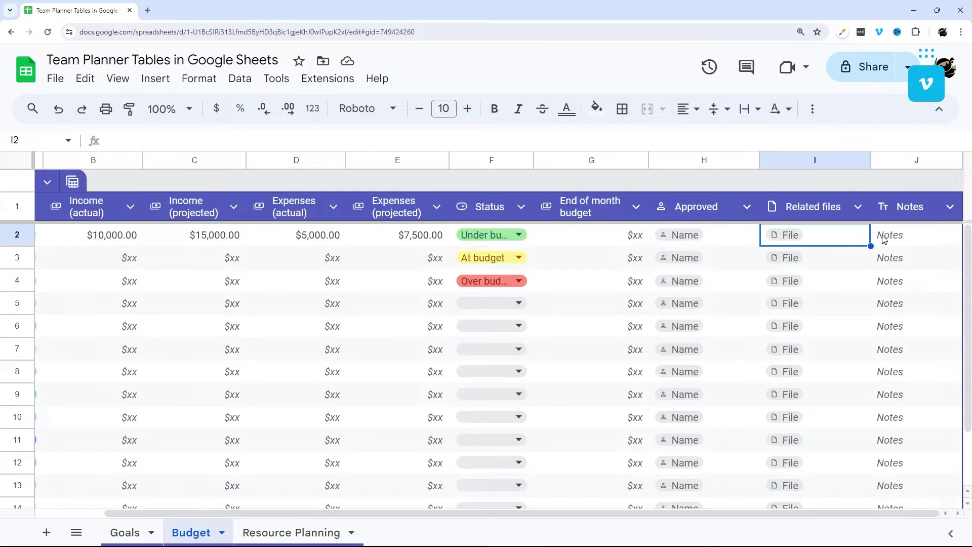
pyautogui.moveTo(895, 236); pyautogui.dragTo(883, 398)
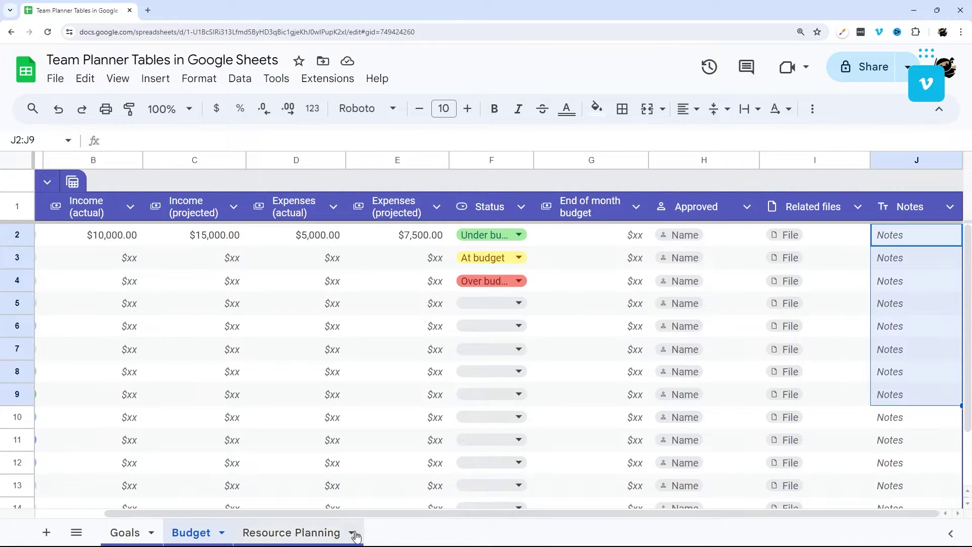
# - On Resource Planning, highlight the Name, Role, Hours per week, Total hours, Allocated hours and Capacity columns
pyautogui.click(324, 532)
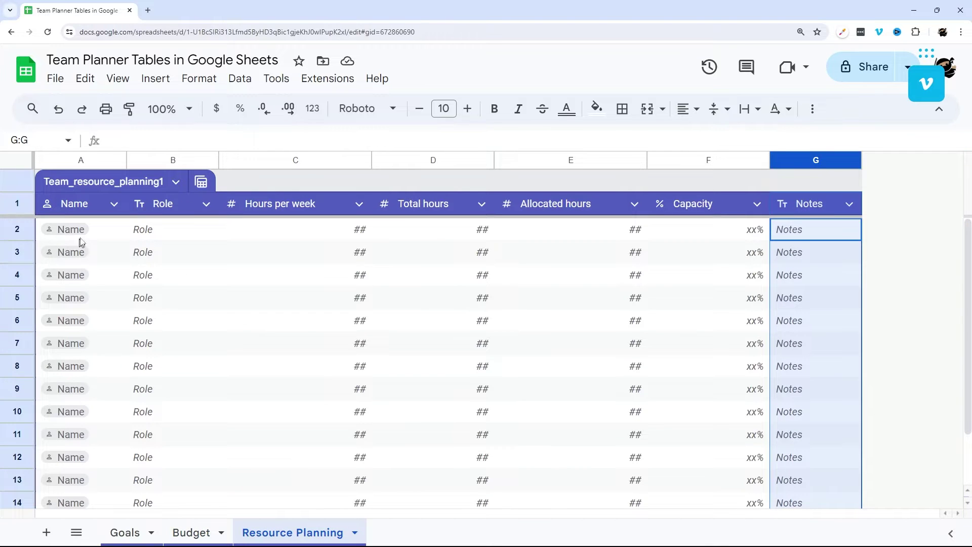
pyautogui.moveTo(101, 233); pyautogui.dragTo(106, 377)
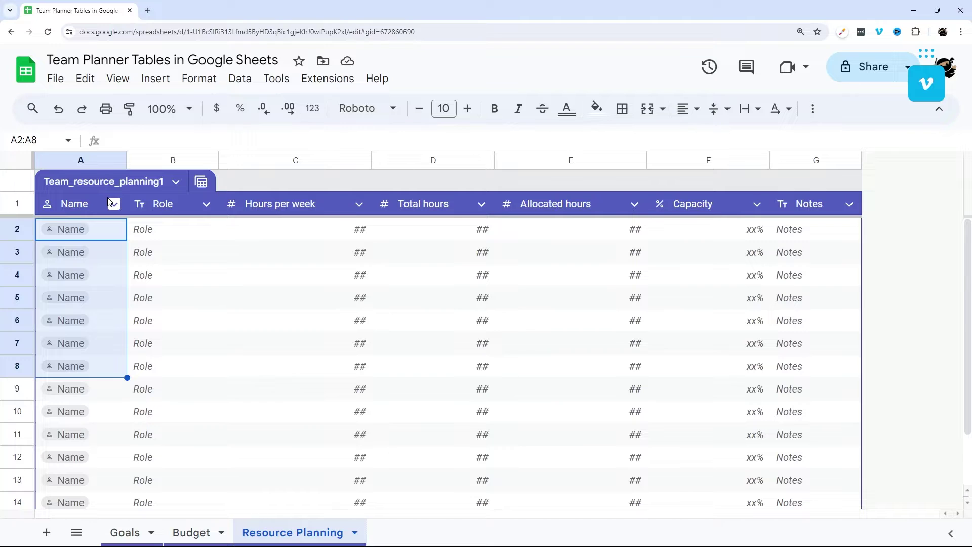
pyautogui.click(108, 230)
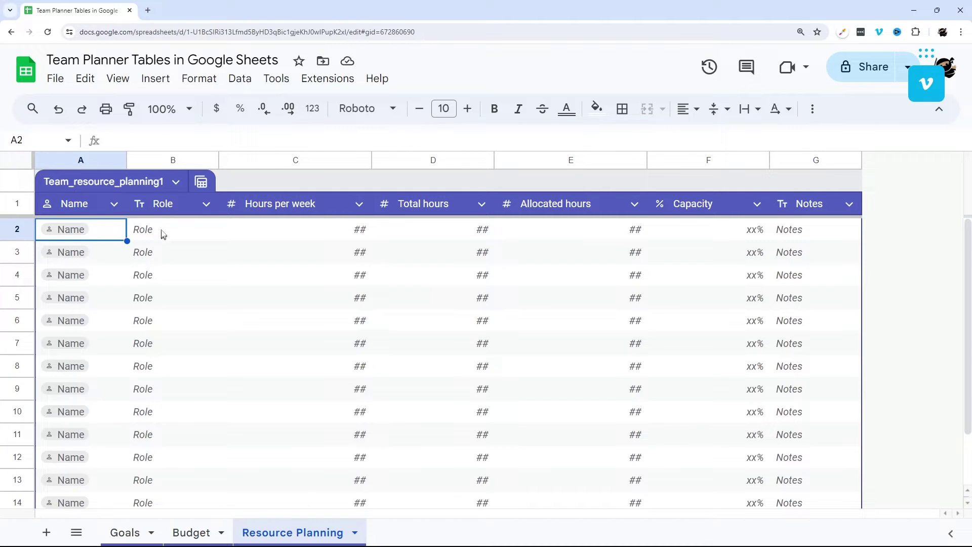
pyautogui.moveTo(161, 230); pyautogui.dragTo(157, 398)
pyautogui.moveTo(339, 237); pyautogui.dragTo(314, 421)
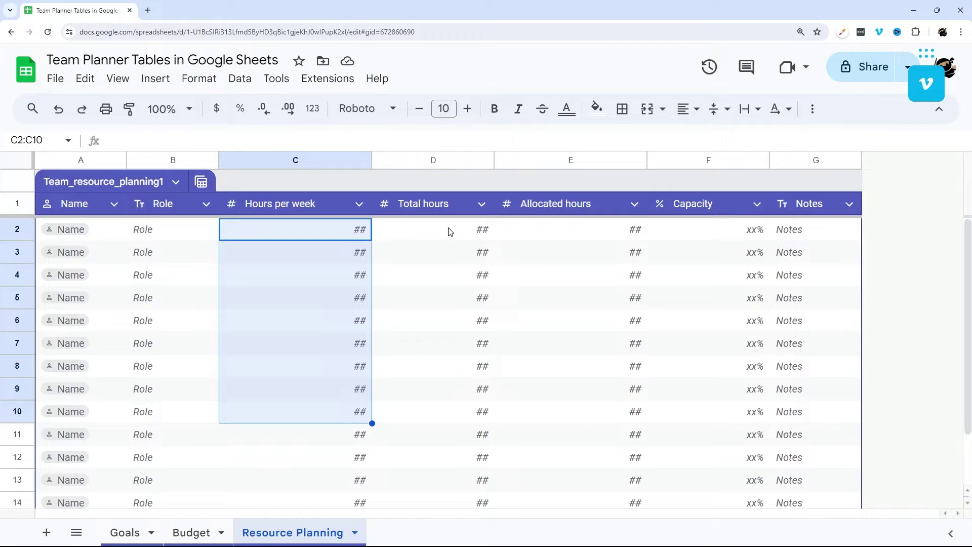
pyautogui.moveTo(448, 230); pyautogui.dragTo(454, 370)
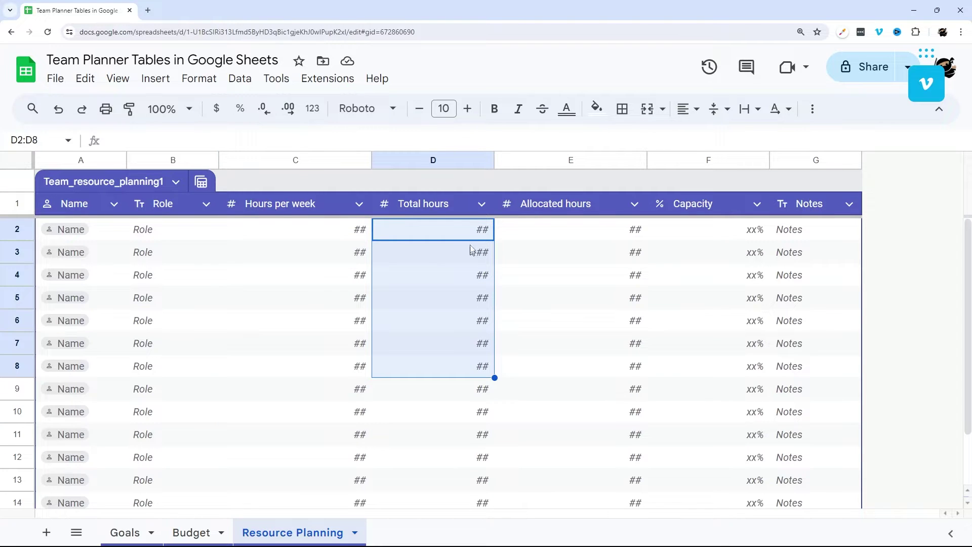
pyautogui.moveTo(606, 229); pyautogui.dragTo(609, 365)
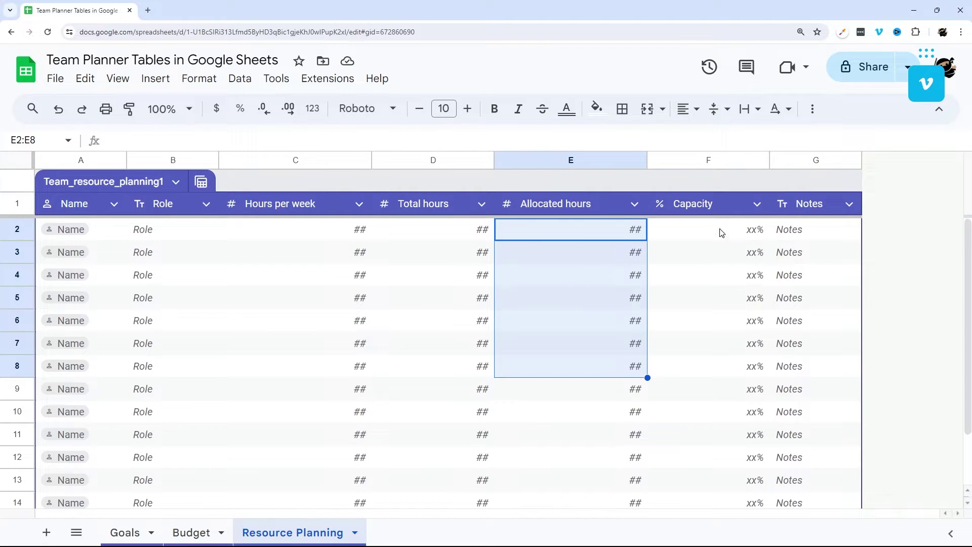
pyautogui.moveTo(720, 228); pyautogui.dragTo(737, 349)
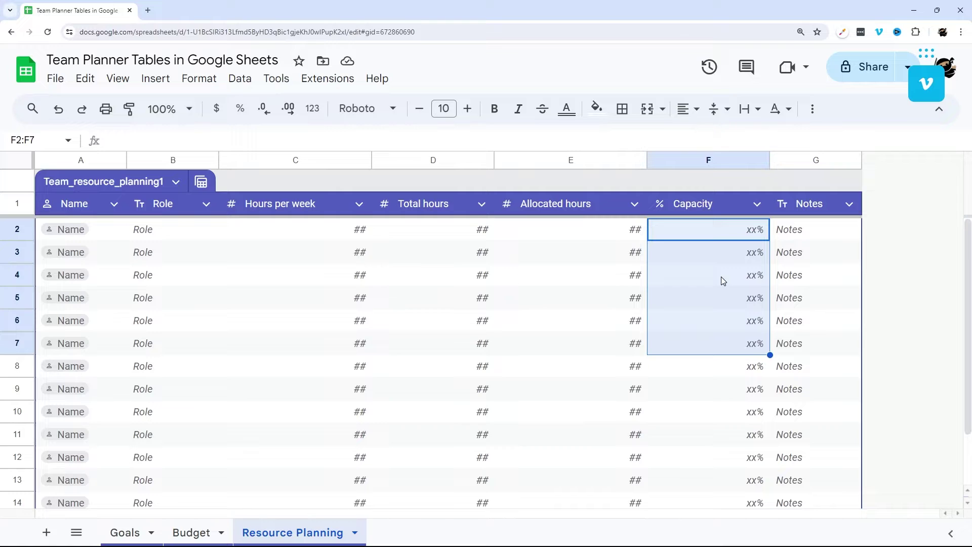
pyautogui.moveTo(724, 230); pyautogui.dragTo(727, 366)
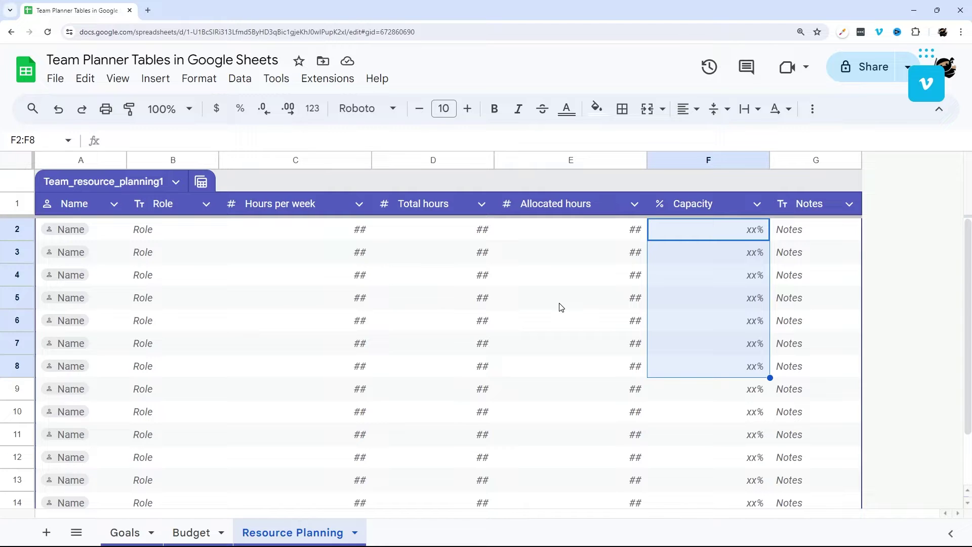
# - Back on Goals, group the table's rows by the Status column
pyautogui.click(109, 531)
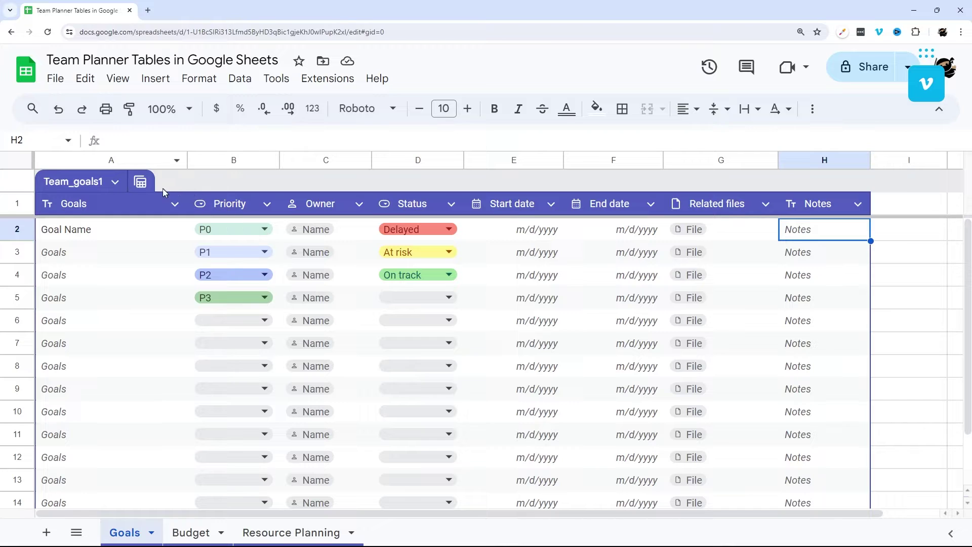
pyautogui.click(137, 184)
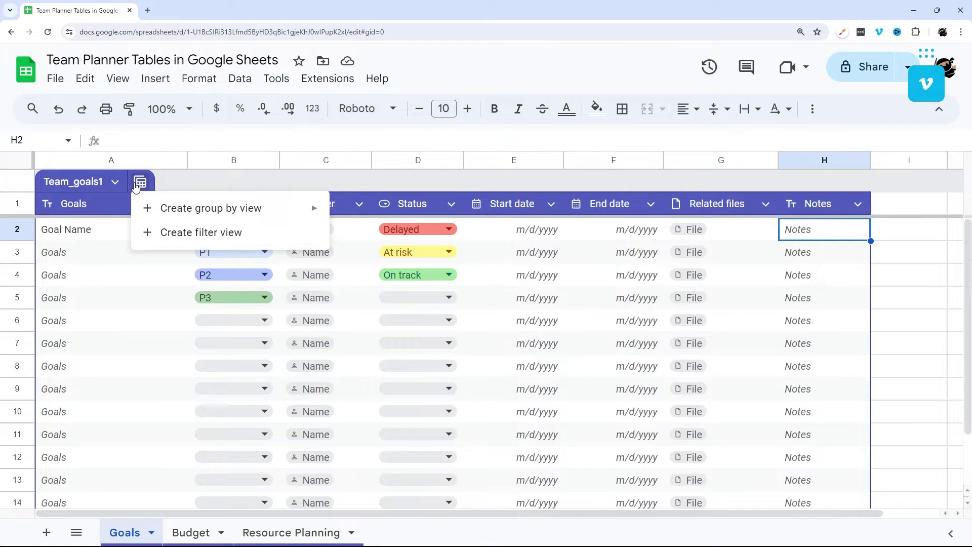
pyautogui.moveTo(167, 210)
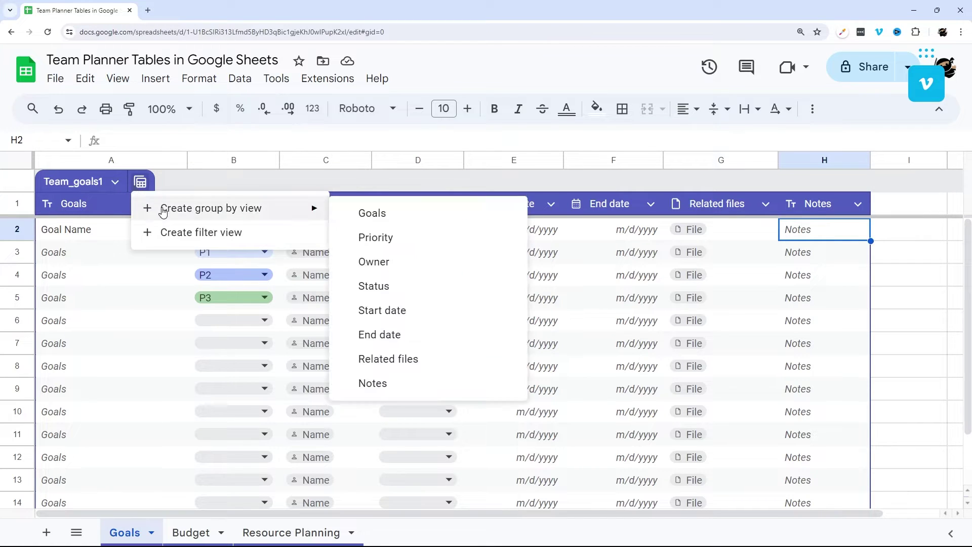
pyautogui.click(749, 281)
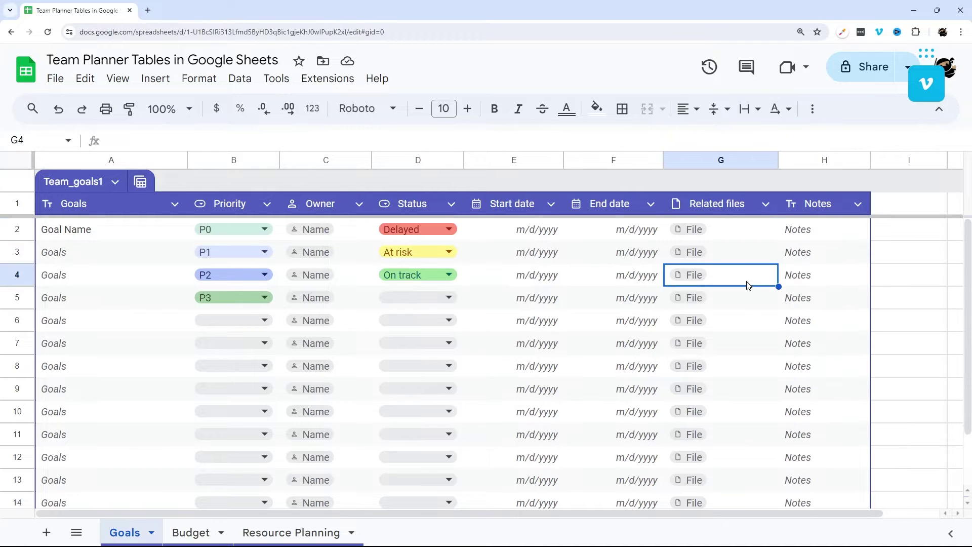
pyautogui.click(142, 185)
pyautogui.moveTo(202, 210)
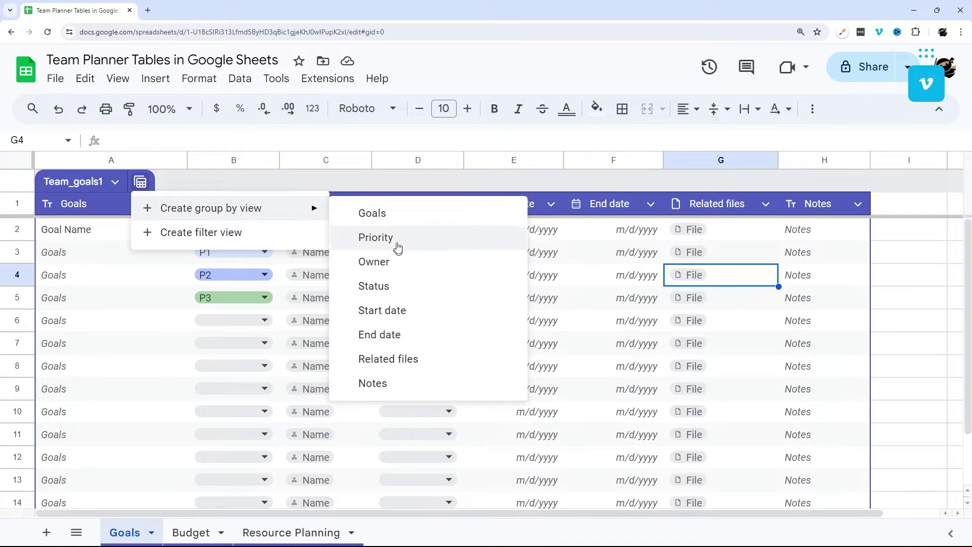
pyautogui.click(711, 237)
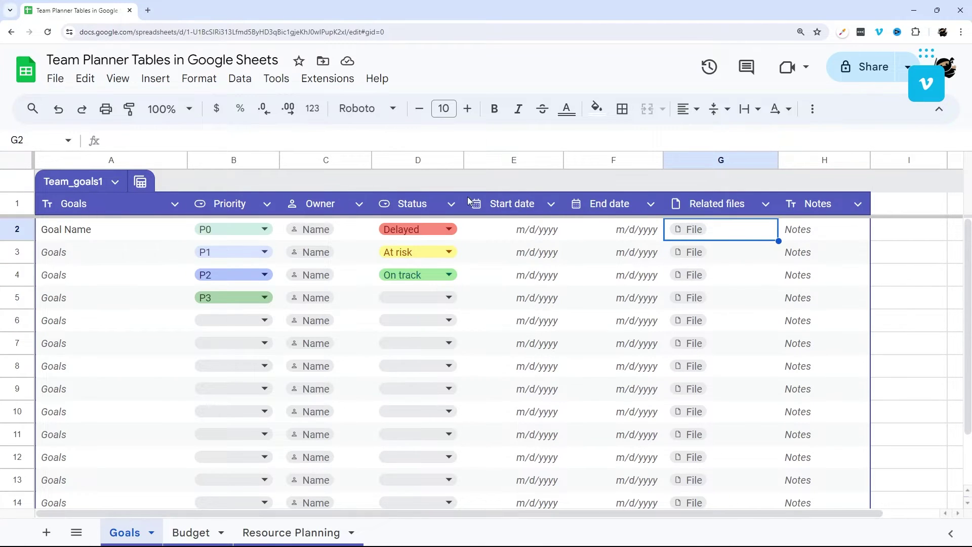
pyautogui.click(451, 203)
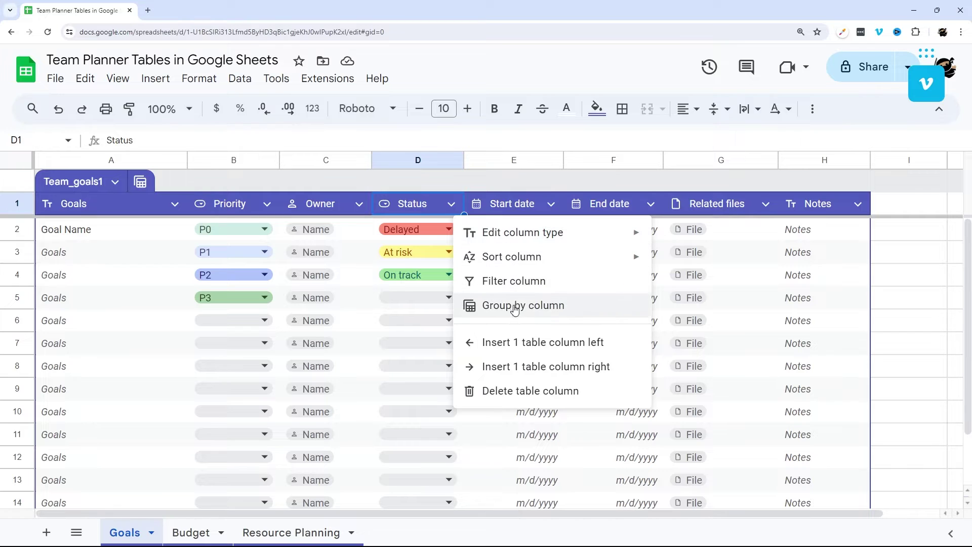
pyautogui.click(499, 308)
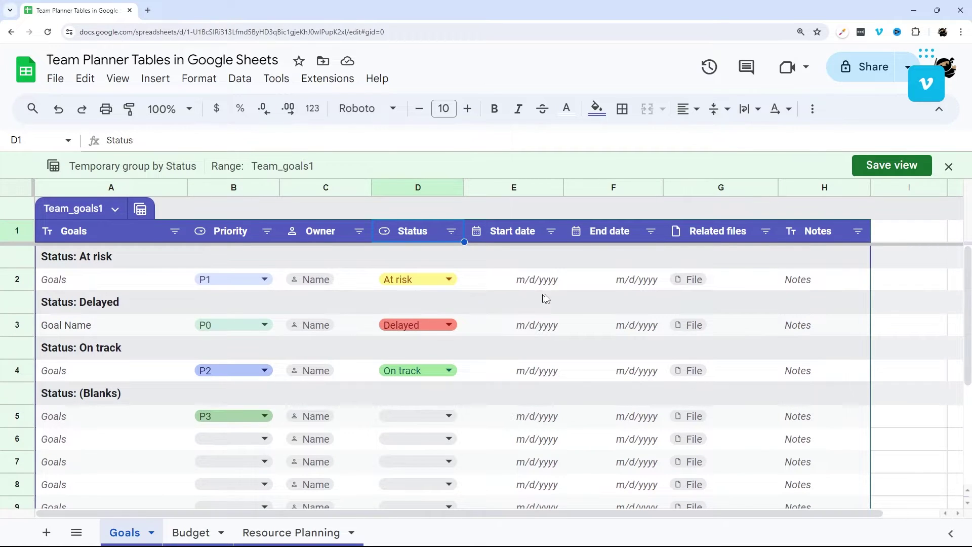
# - Set D5 to Delayed, D6 through D8 to At risk, and D9 to On track
pyautogui.scroll(-1, 256, 283)
pyautogui.scroll(1, 259, 283)
pyautogui.scroll(-1, 535, 330)
pyautogui.click(448, 365)
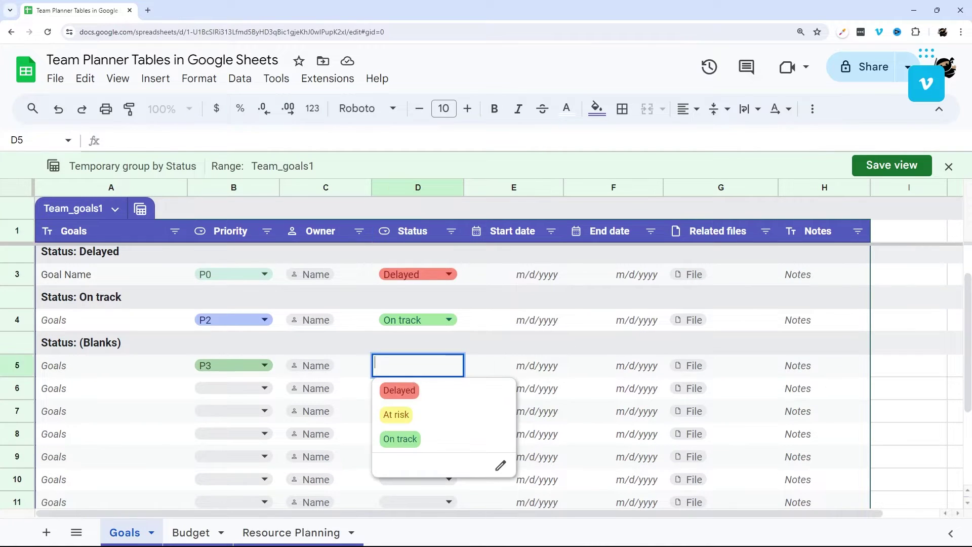
pyautogui.click(399, 390)
pyautogui.click(449, 388)
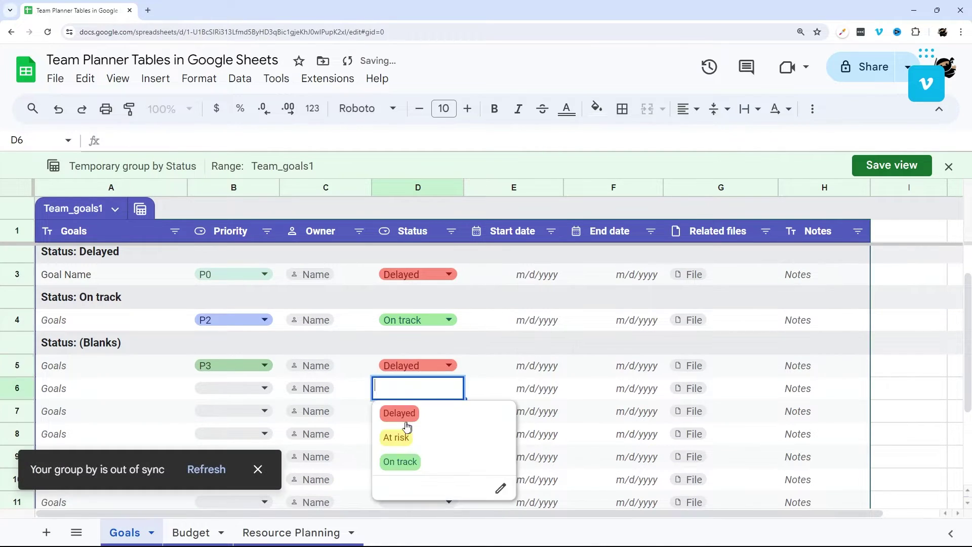
pyautogui.click(397, 437)
pyautogui.click(449, 415)
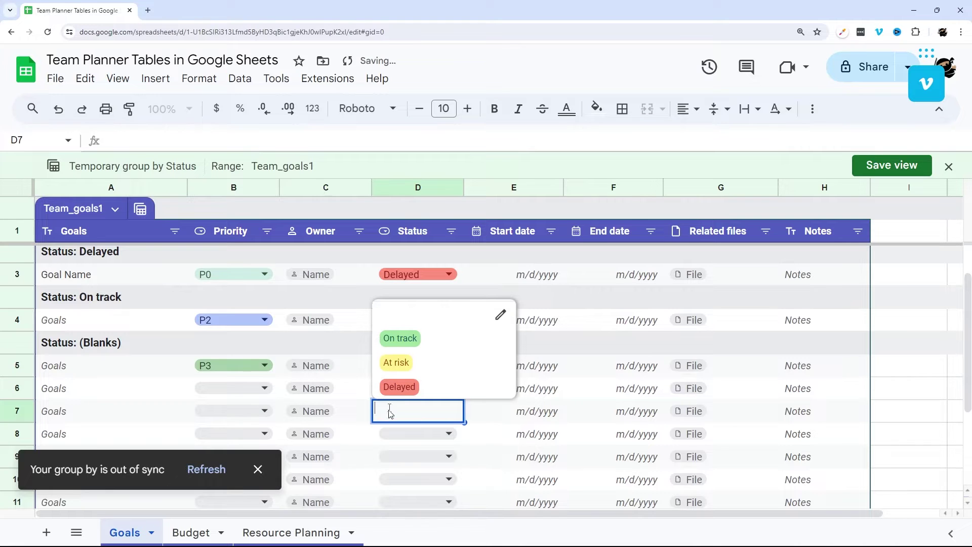
pyautogui.click(402, 363)
pyautogui.click(449, 434)
pyautogui.click(421, 385)
pyautogui.click(448, 457)
pyautogui.click(396, 384)
# - Refresh the grouping so rows regroup under their new statuses
pyautogui.scroll(2, 490, 403)
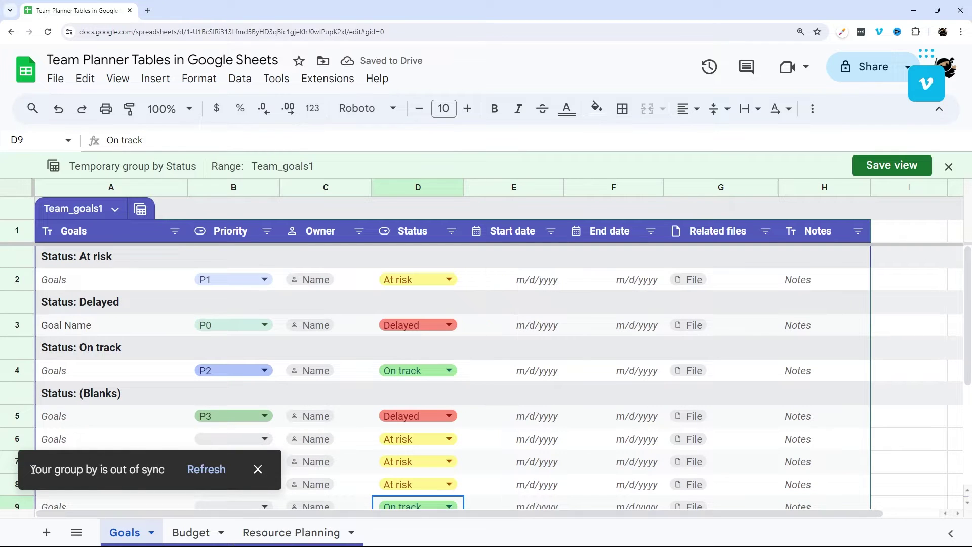
pyautogui.click(208, 469)
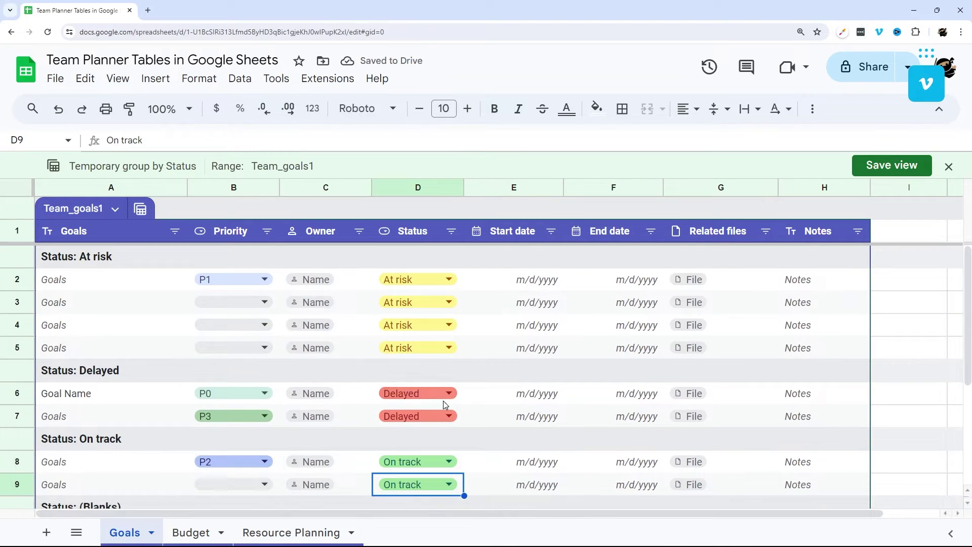
pyautogui.scroll(-3, 445, 374)
pyautogui.scroll(3, 448, 350)
pyautogui.scroll(-5, 383, 289)
pyautogui.scroll(5, 383, 289)
# - Save the temporary Status grouping as a view named 'Group by Status'
pyautogui.click(239, 79)
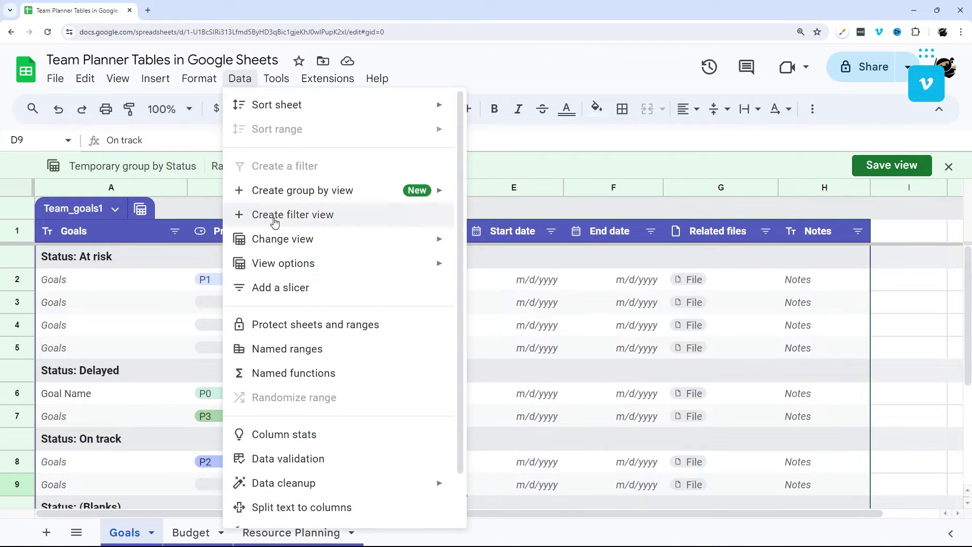
pyautogui.click(892, 166)
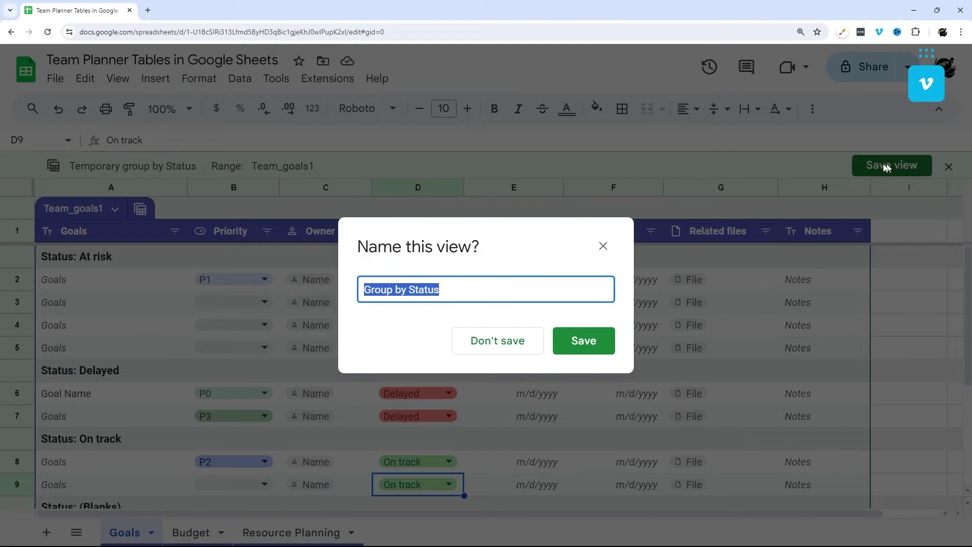
pyautogui.click(577, 340)
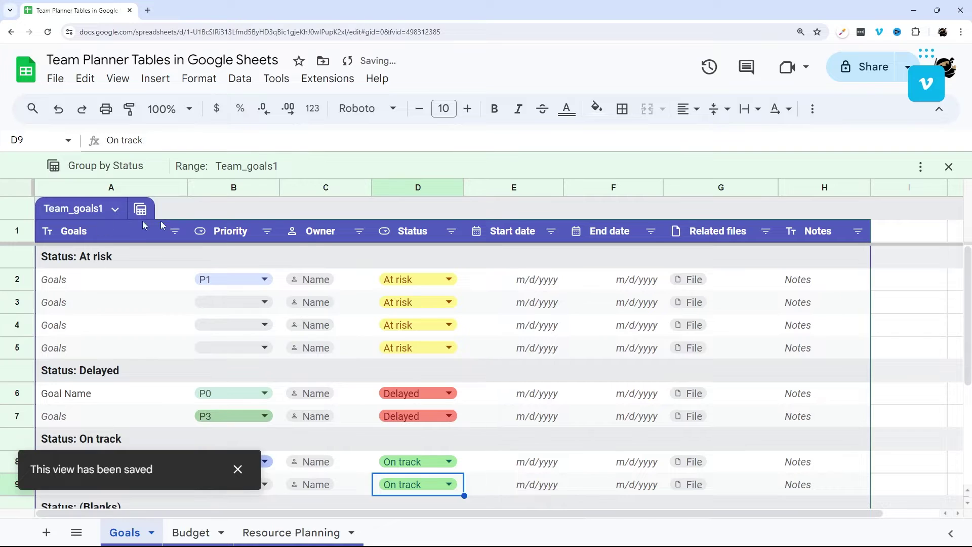
# - Filter the Priority column to exclude (Blanks) and P0
pyautogui.click(267, 232)
pyautogui.scroll(-3, 158, 353)
pyautogui.press('Escape')
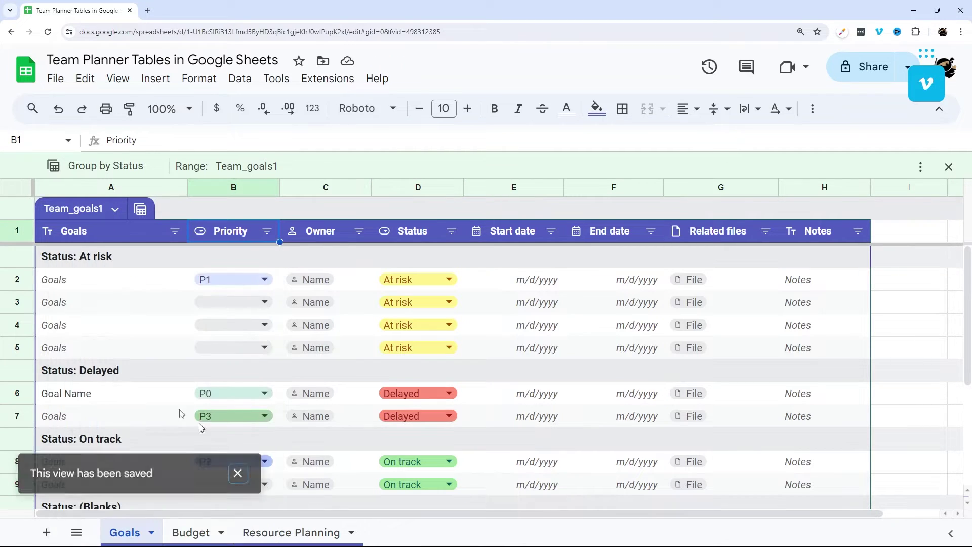
pyautogui.click(266, 232)
pyautogui.scroll(-1, 155, 434)
pyautogui.scroll(-1, 156, 433)
pyautogui.click(116, 410)
pyautogui.click(127, 435)
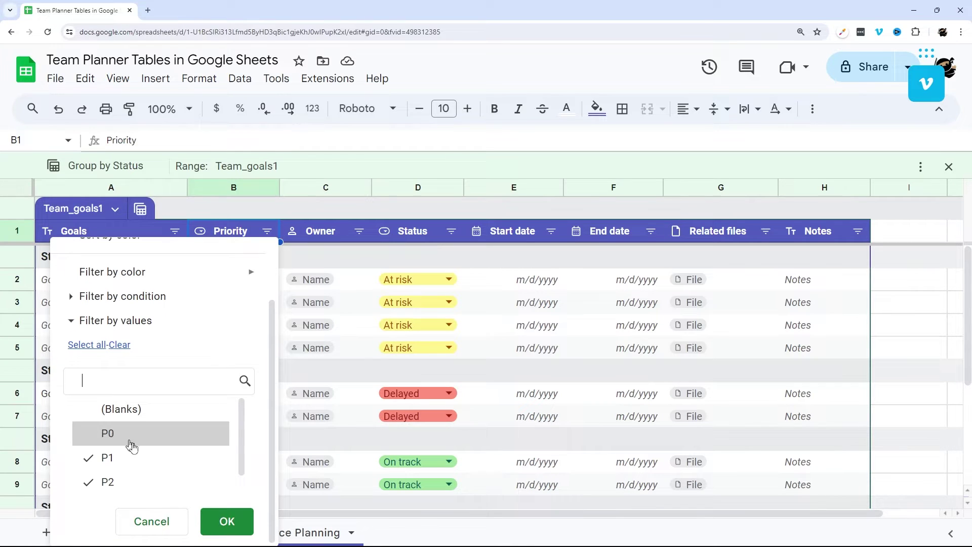
pyautogui.click(228, 522)
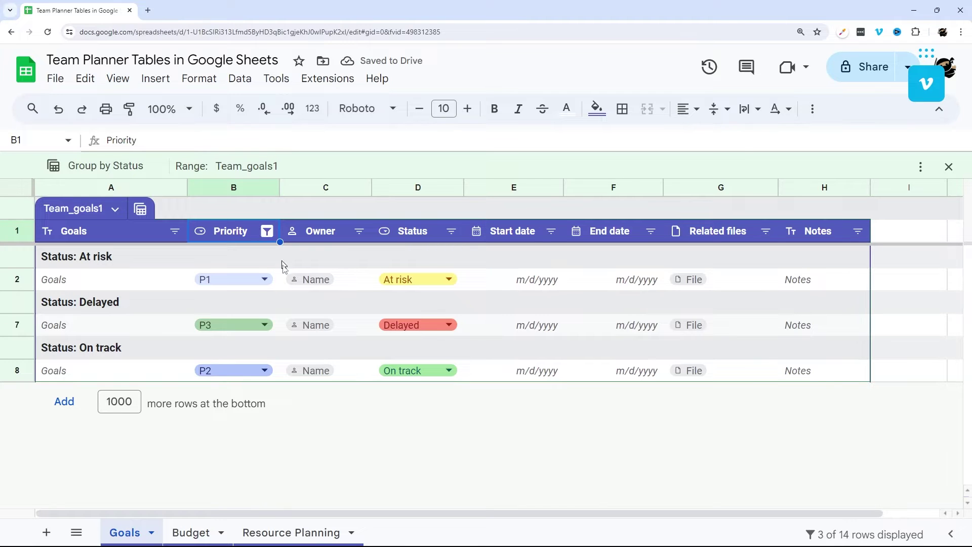
# - Reset the Priority filter so every priority value shows again
pyautogui.click(266, 230)
pyautogui.click(85, 418)
pyautogui.scroll(-3, 152, 431)
pyautogui.click(233, 521)
pyautogui.scroll(-4, 284, 309)
pyautogui.scroll(4, 282, 305)
pyautogui.scroll(-4, 481, 281)
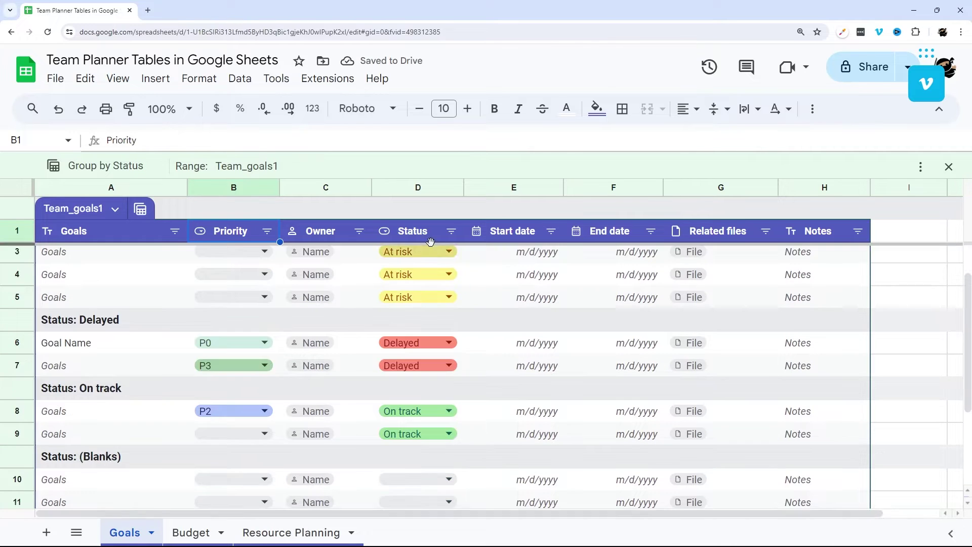
pyautogui.scroll(4, 434, 258)
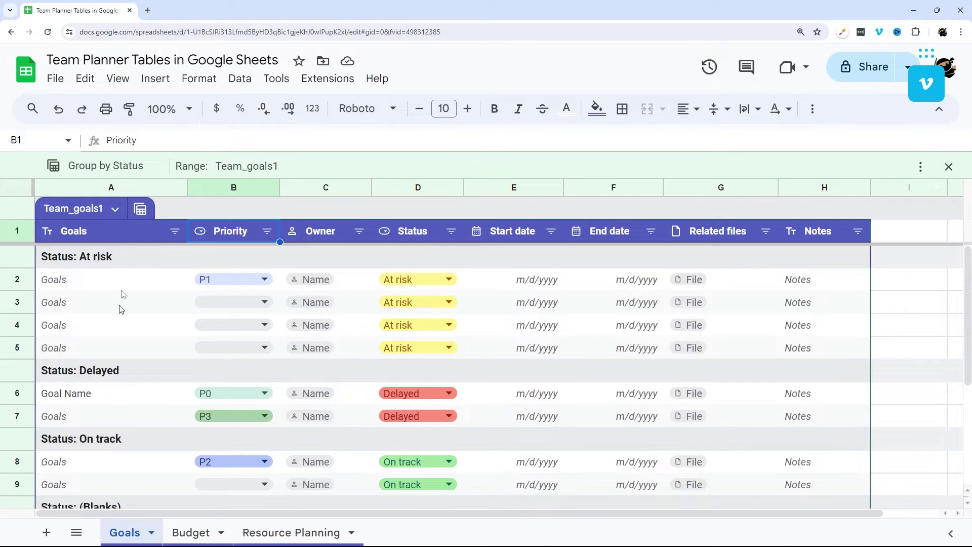
pyautogui.click(140, 209)
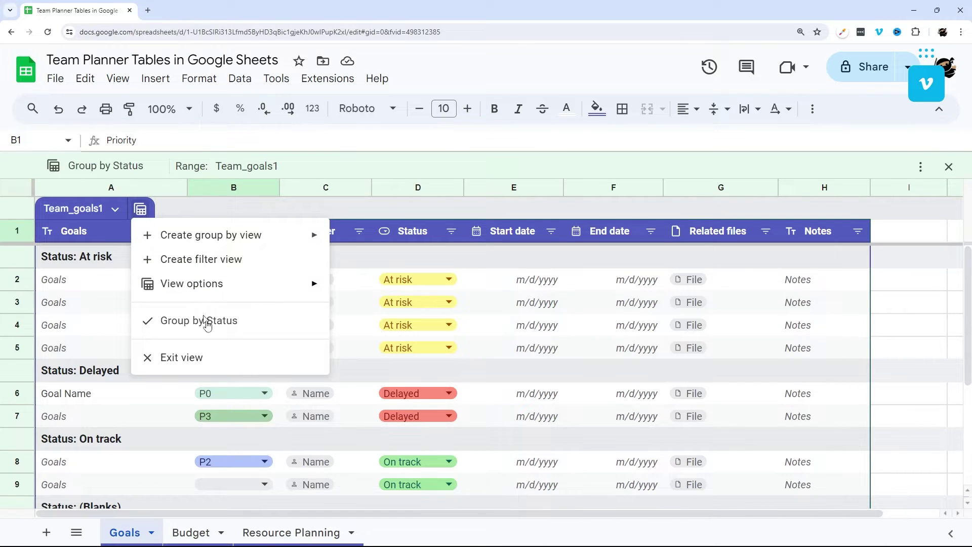
pyautogui.click(170, 356)
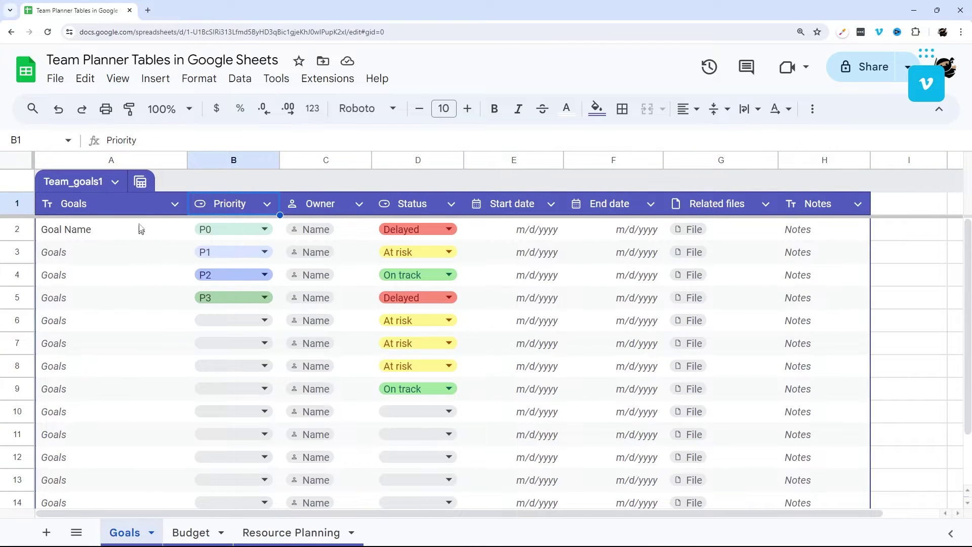
pyautogui.click(140, 181)
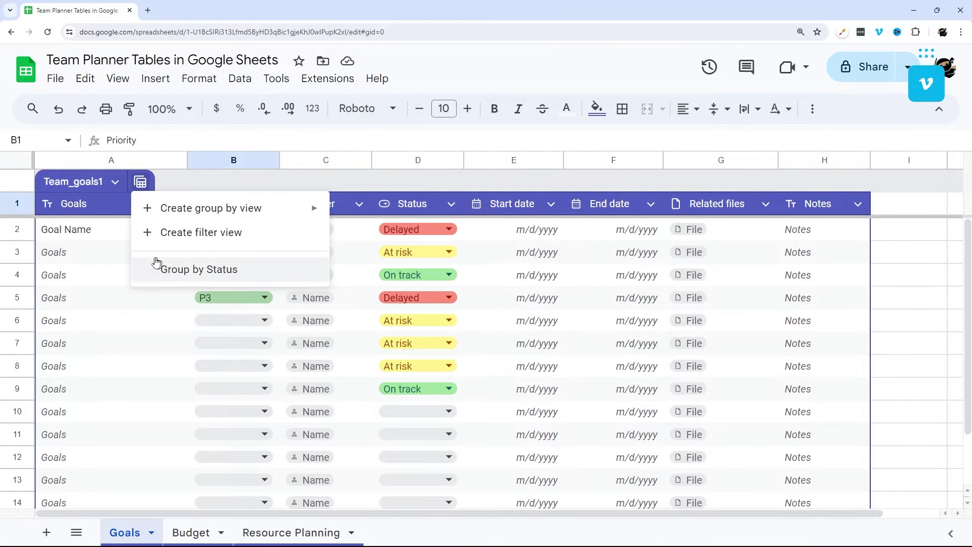
pyautogui.moveTo(263, 208)
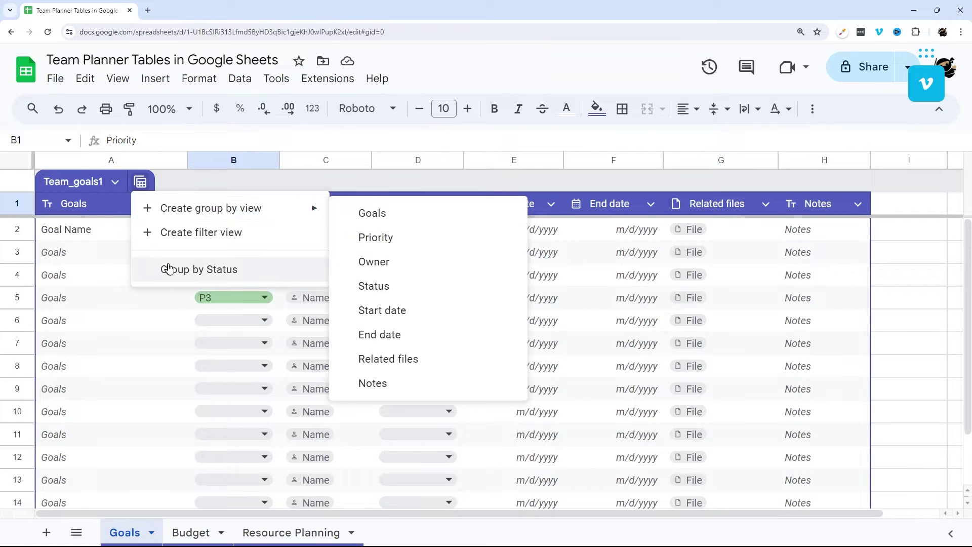
pyautogui.click(99, 230)
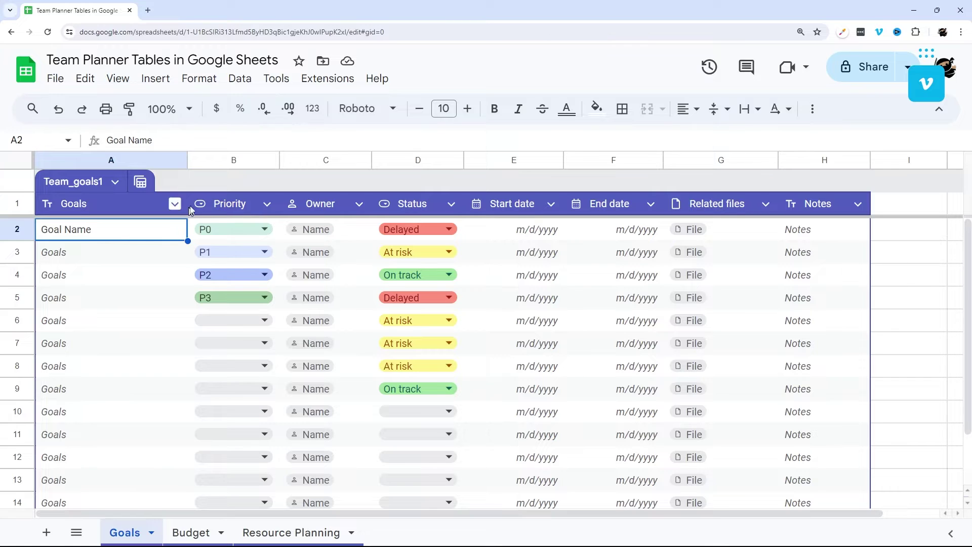
pyautogui.click(812, 108)
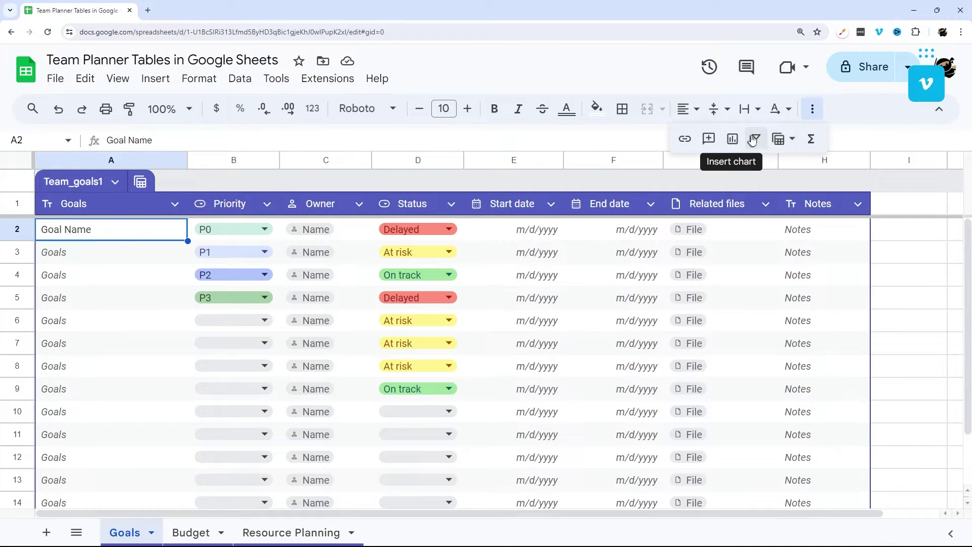
pyautogui.click(174, 204)
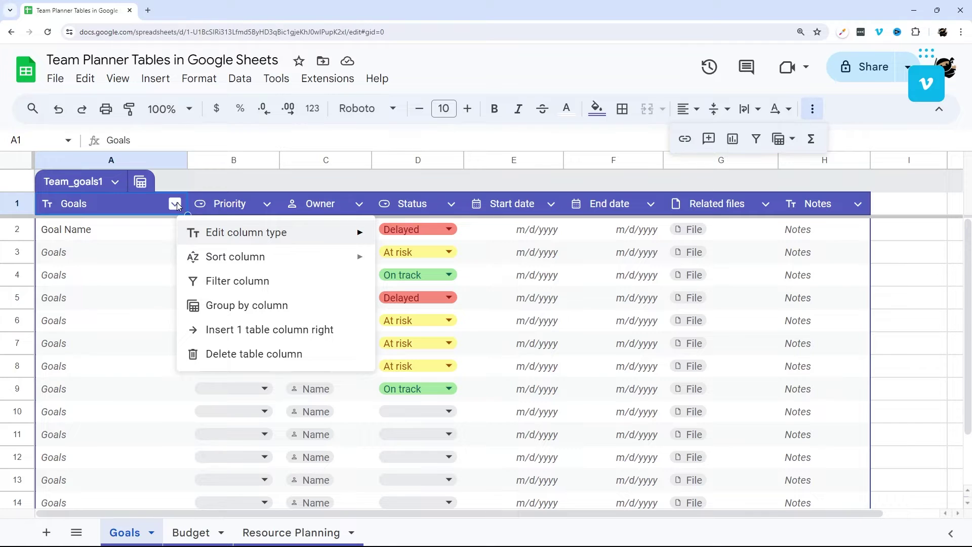
pyautogui.click(227, 281)
pyautogui.scroll(-1, 250, 494)
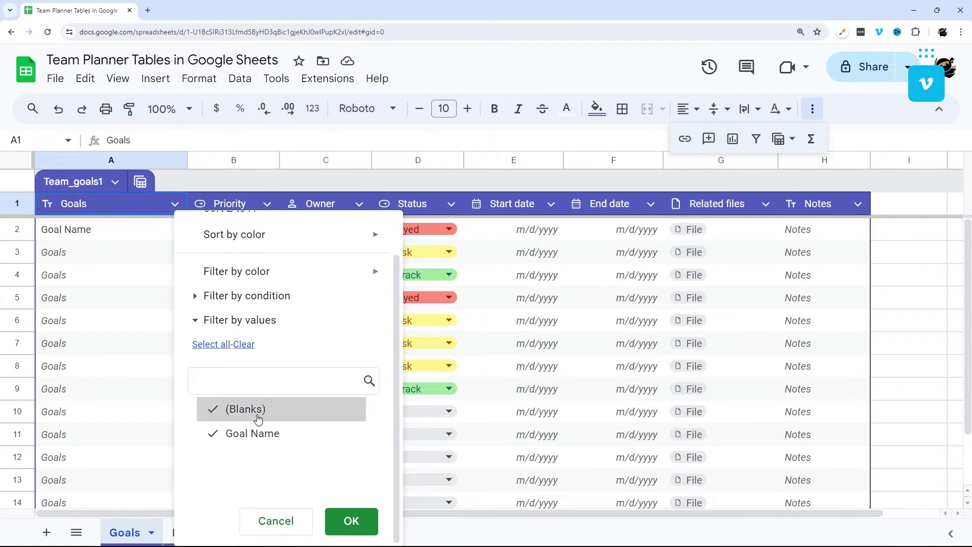
pyautogui.scroll(1, 258, 417)
pyautogui.scroll(-1, 264, 424)
pyautogui.click(275, 521)
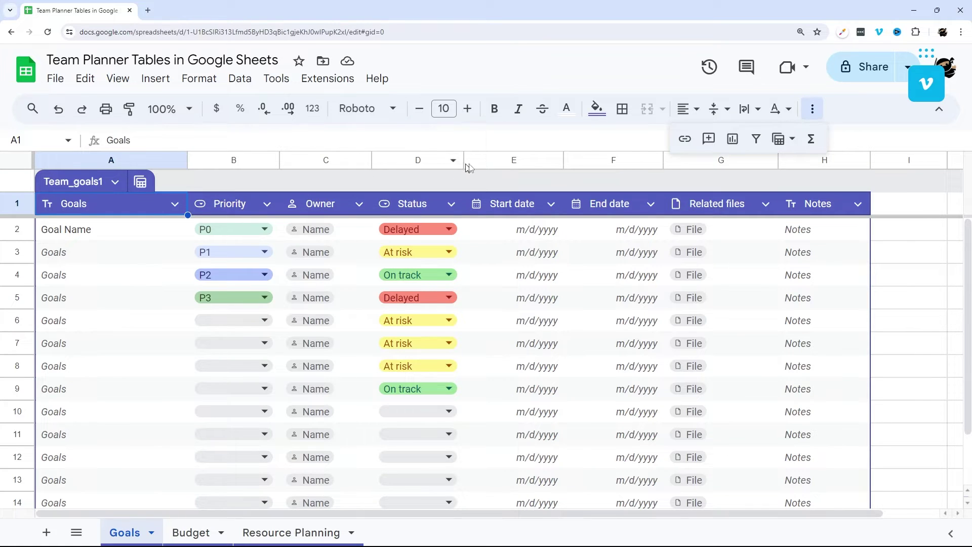
pyautogui.click(812, 109)
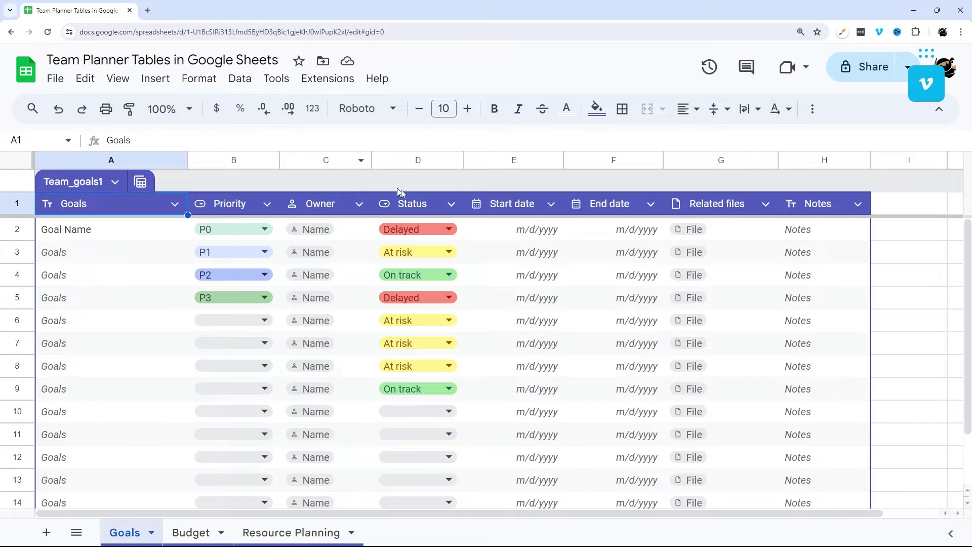
pyautogui.click(449, 229)
pyautogui.click(489, 230)
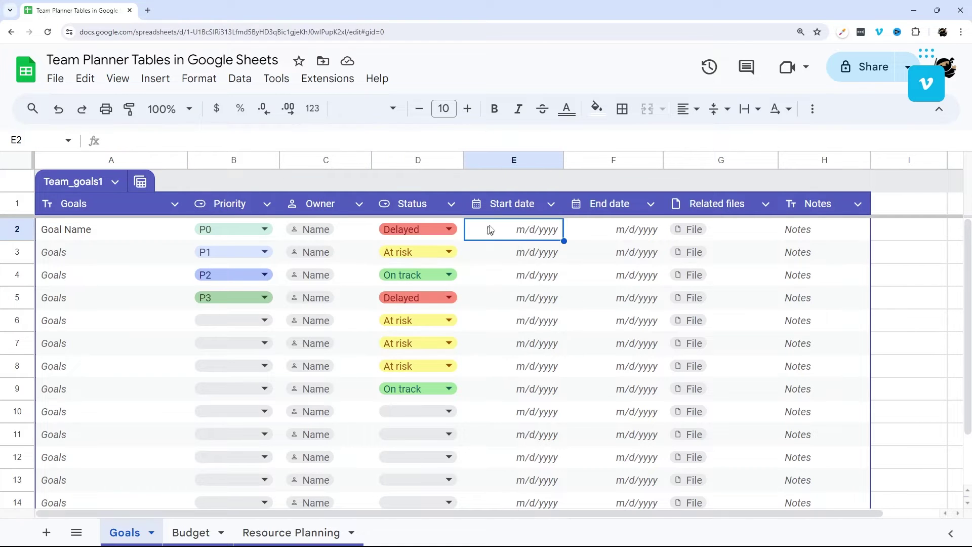
pyautogui.rightClick(506, 157)
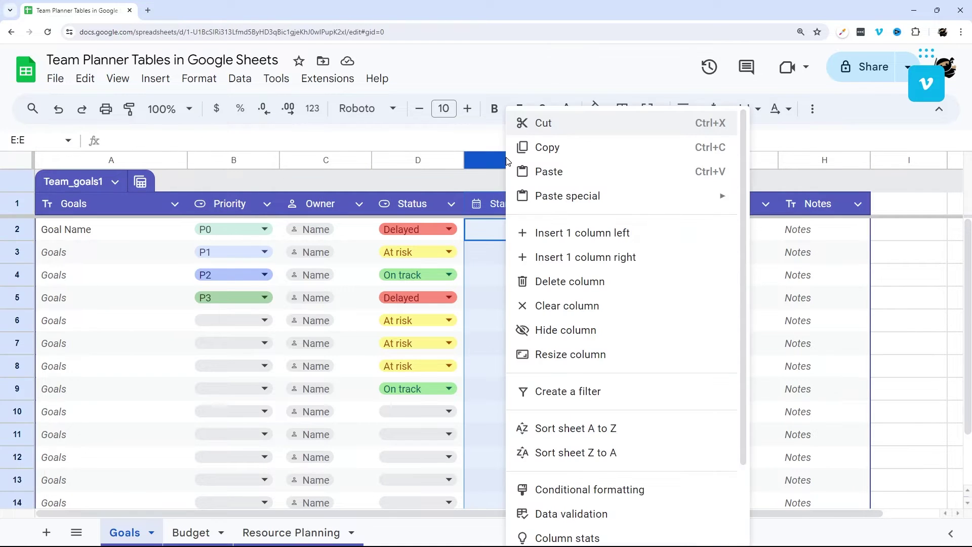
pyautogui.click(564, 233)
pyautogui.doubleClick(521, 203)
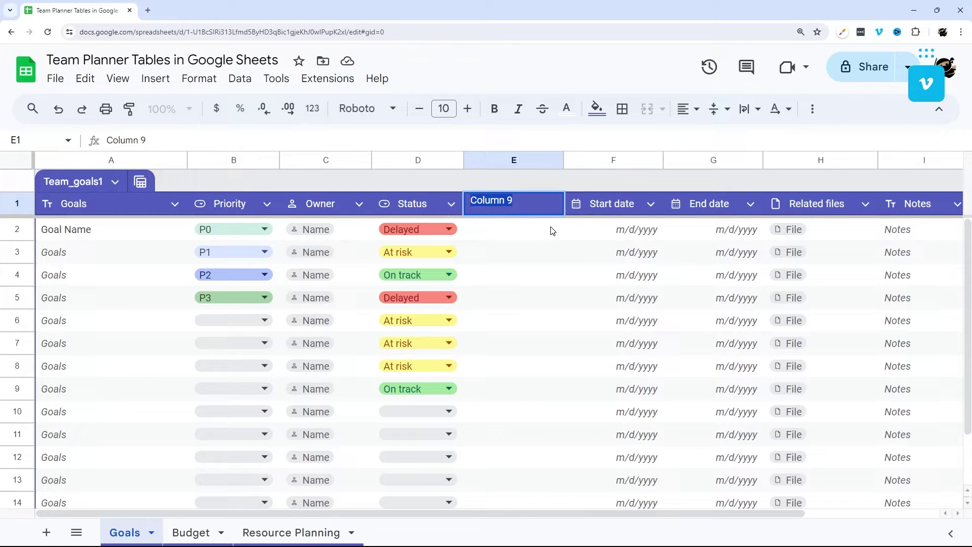
pyautogui.press('BackSpace')
pyautogui.press('Return')
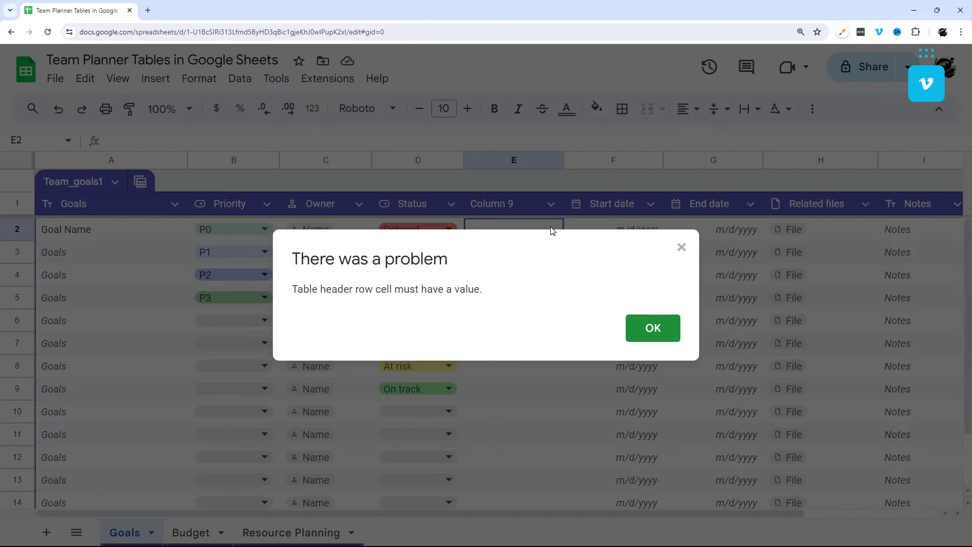
pyautogui.click(653, 328)
pyautogui.doubleClick(471, 200)
pyautogui.hotkey('ctrl', 'a')
pyautogui.press('BackSpace')
pyautogui.write('New Col')
pyautogui.press('Return')
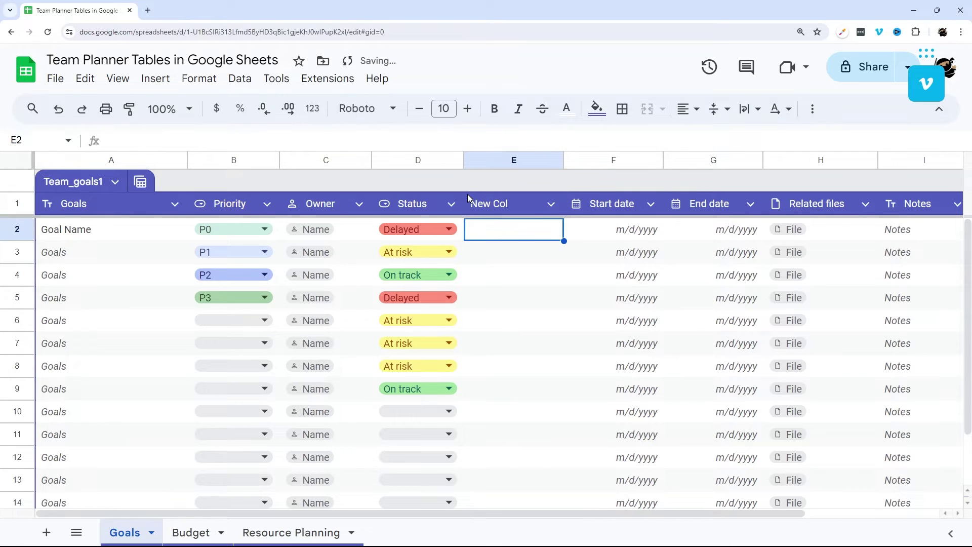
pyautogui.click(518, 209)
pyautogui.rightClick(512, 160)
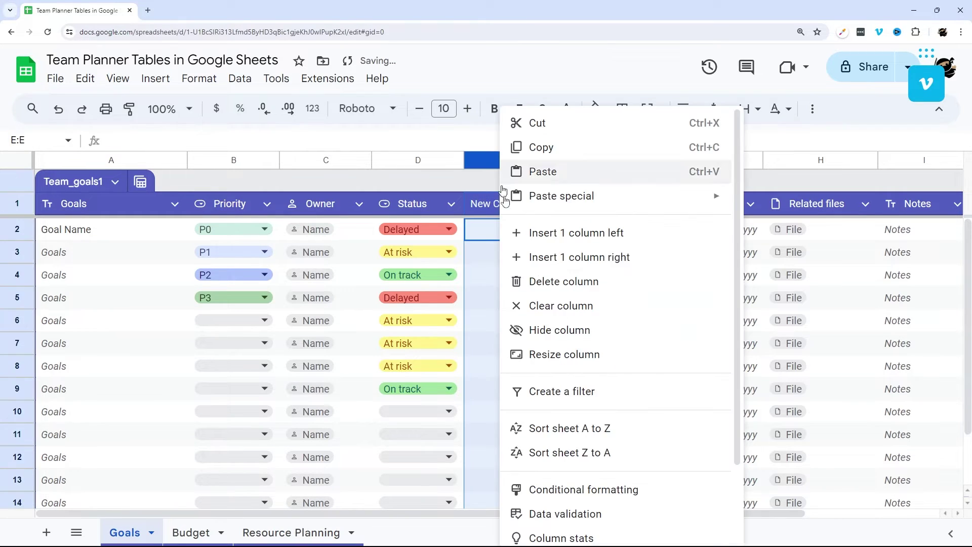
pyautogui.click(539, 279)
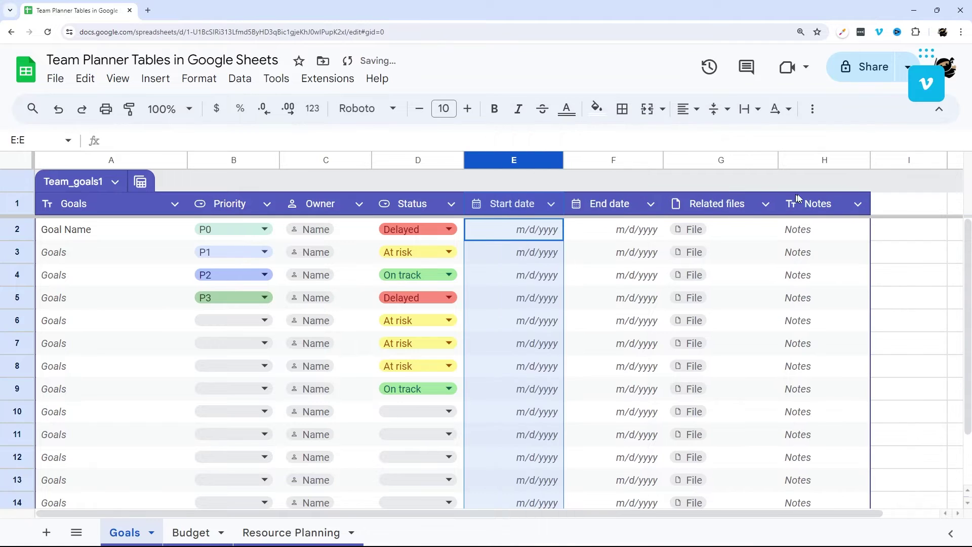
pyautogui.hscroll(3, 872, 223)
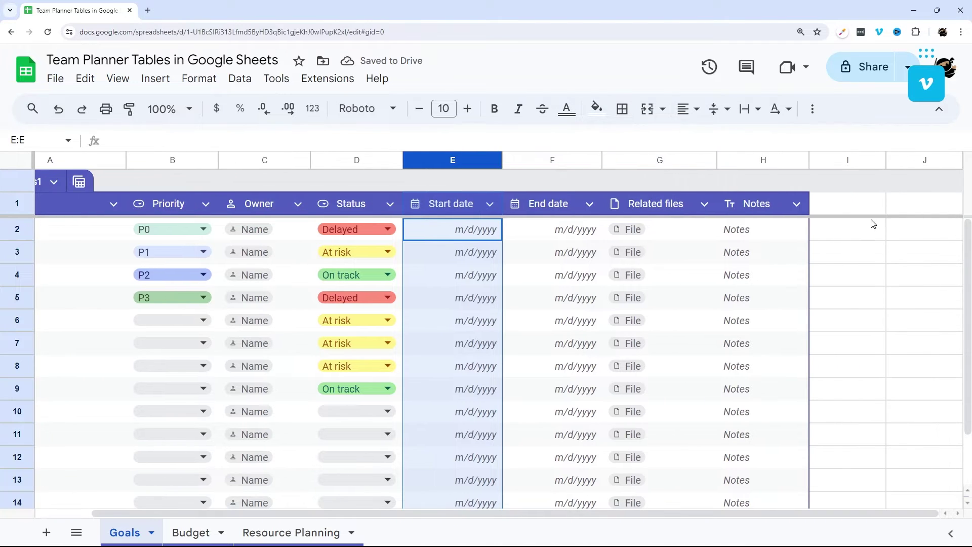
pyautogui.click(771, 162)
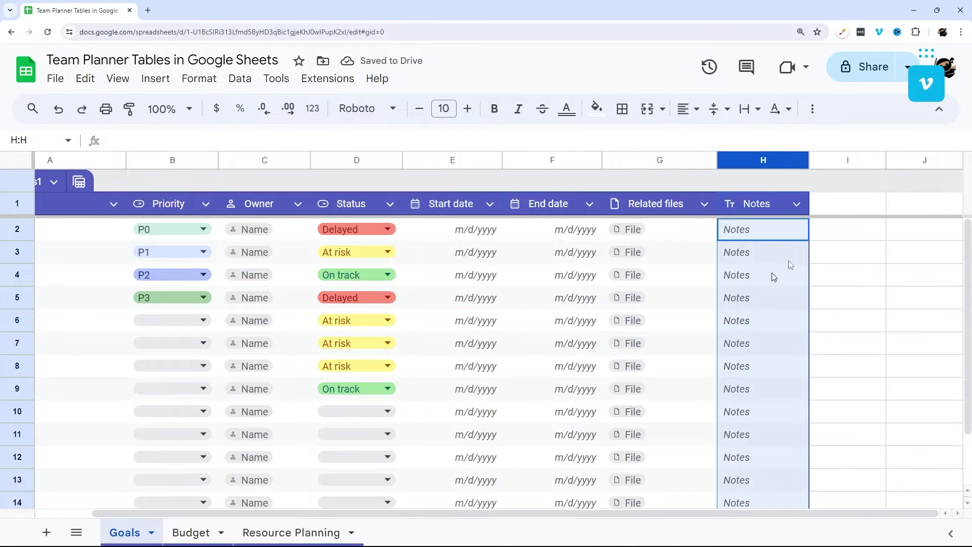
pyautogui.click(932, 202)
pyautogui.write('New Col')
pyautogui.press('Return')
pyautogui.hotkey('ctrl', 'z')
pyautogui.click(861, 212)
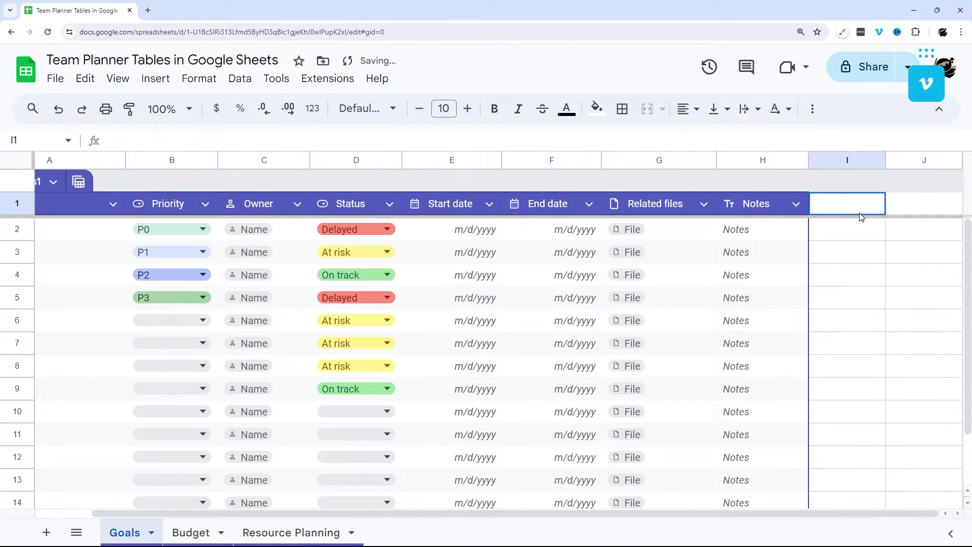
pyautogui.write('New Col')
pyautogui.press('Return')
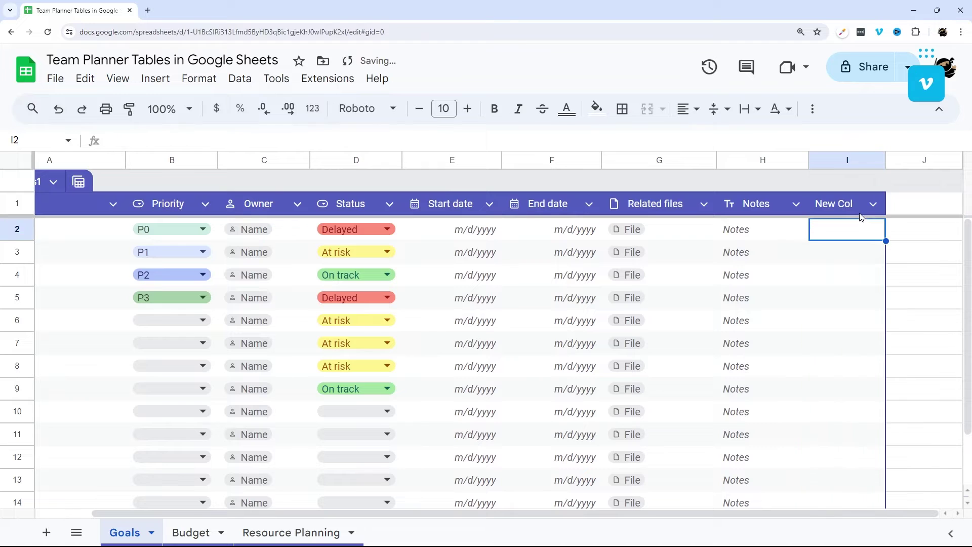
pyautogui.click(849, 205)
pyautogui.rightClick(845, 163)
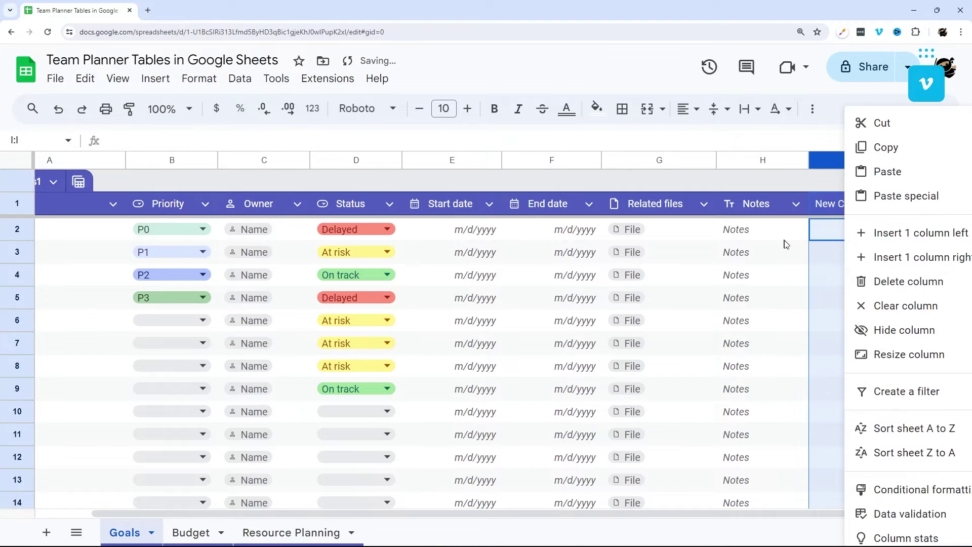
pyautogui.click(860, 280)
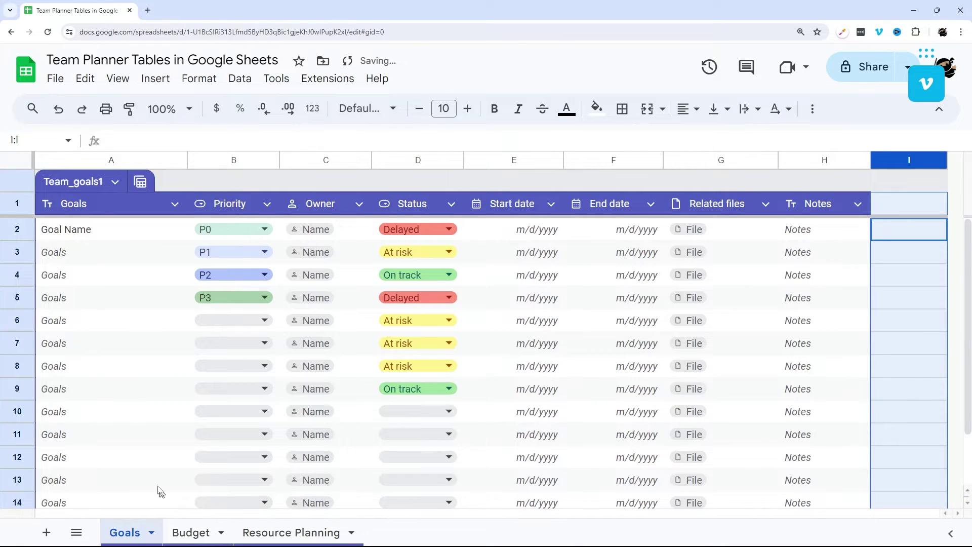
# - Add 10 more rows to the bottom of the Goals table
pyautogui.scroll(-2, 152, 473)
pyautogui.click(119, 489)
pyautogui.write('10')
pyautogui.press('Return')
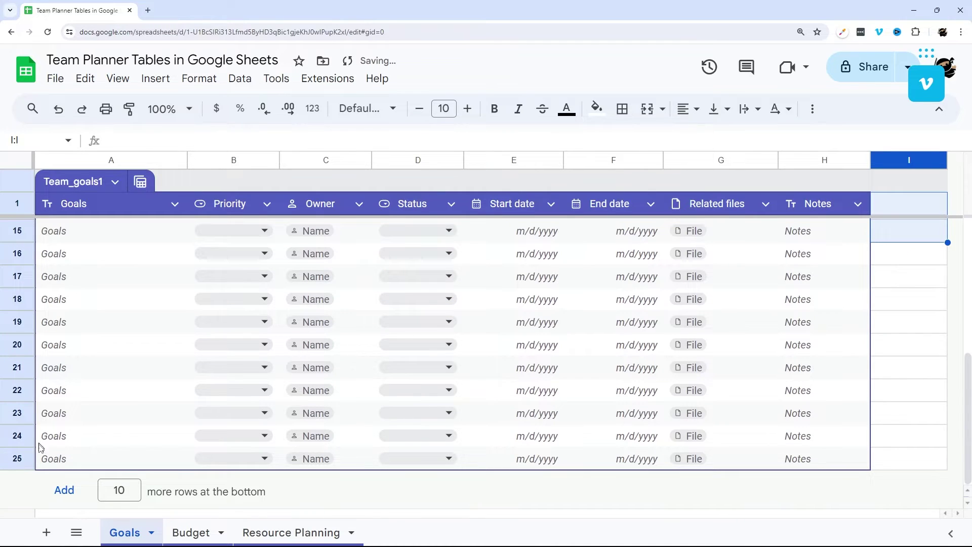
# - Delete rows 17 through 25
pyautogui.moveTo(17, 459); pyautogui.dragTo(17, 276)
pyautogui.rightClick(18, 275)
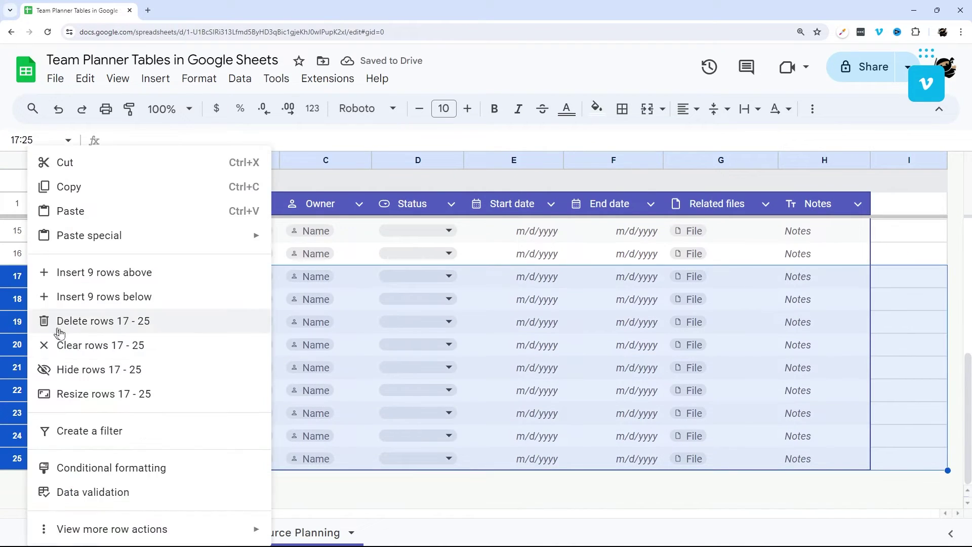
pyautogui.click(95, 320)
# - Insert four blank rows above row 6
pyautogui.scroll(2, 76, 344)
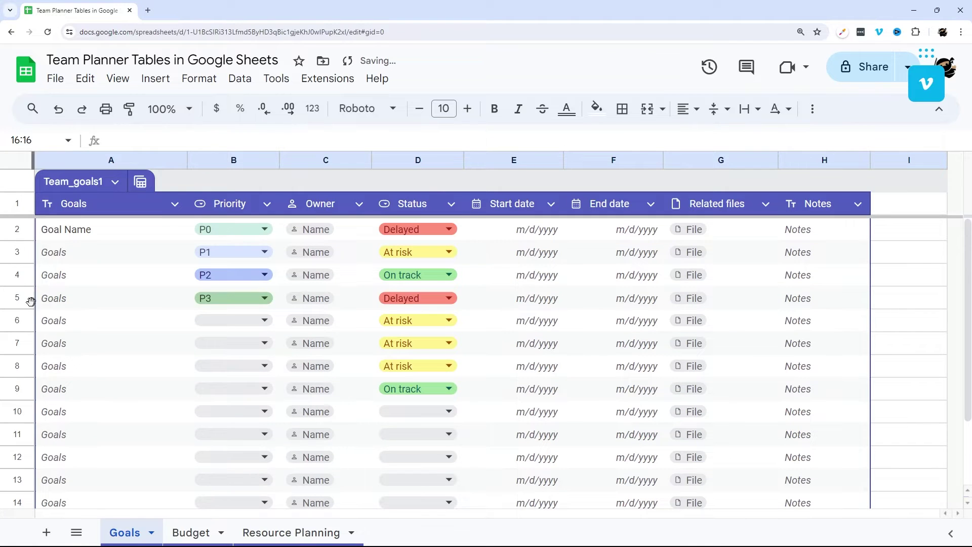
pyautogui.moveTo(24, 324); pyautogui.dragTo(19, 389)
pyautogui.rightClick(19, 388)
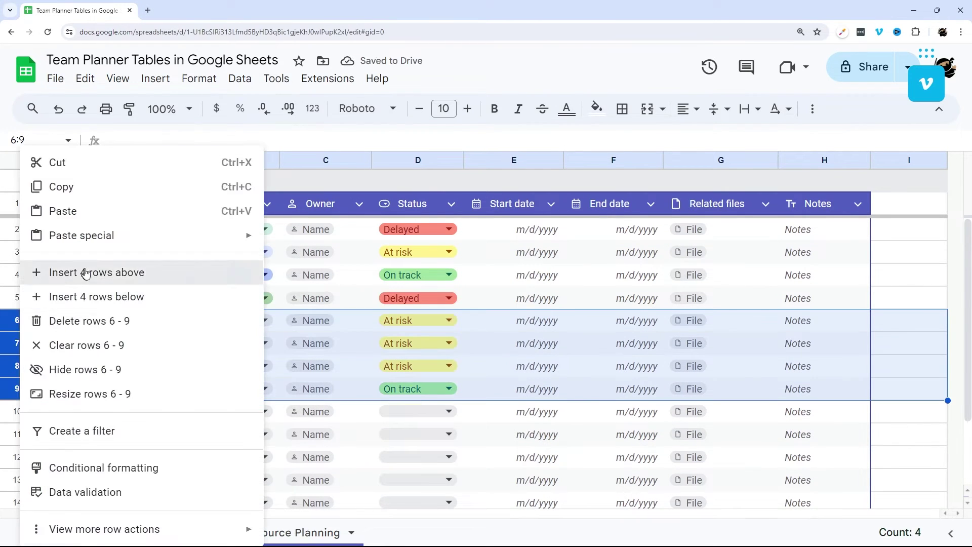
pyautogui.click(96, 272)
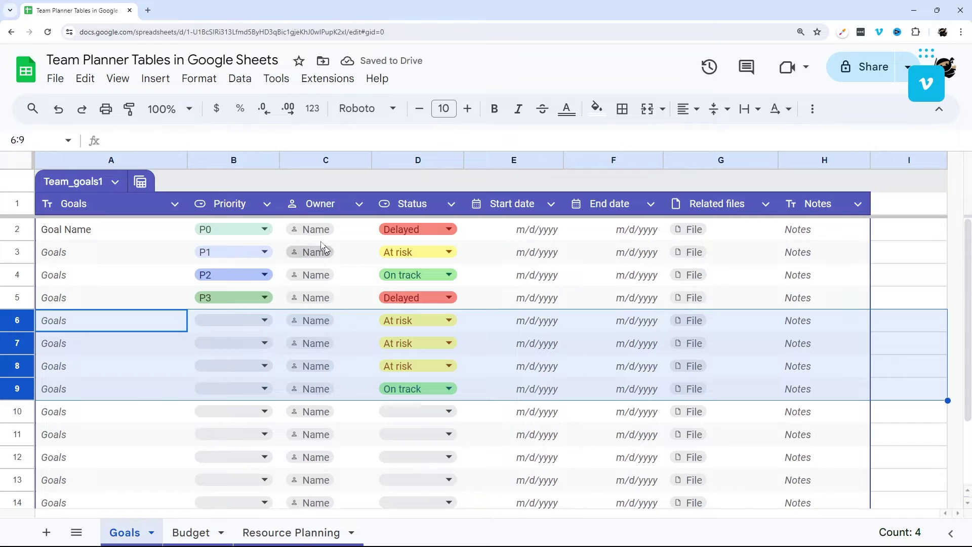
pyautogui.click(164, 233)
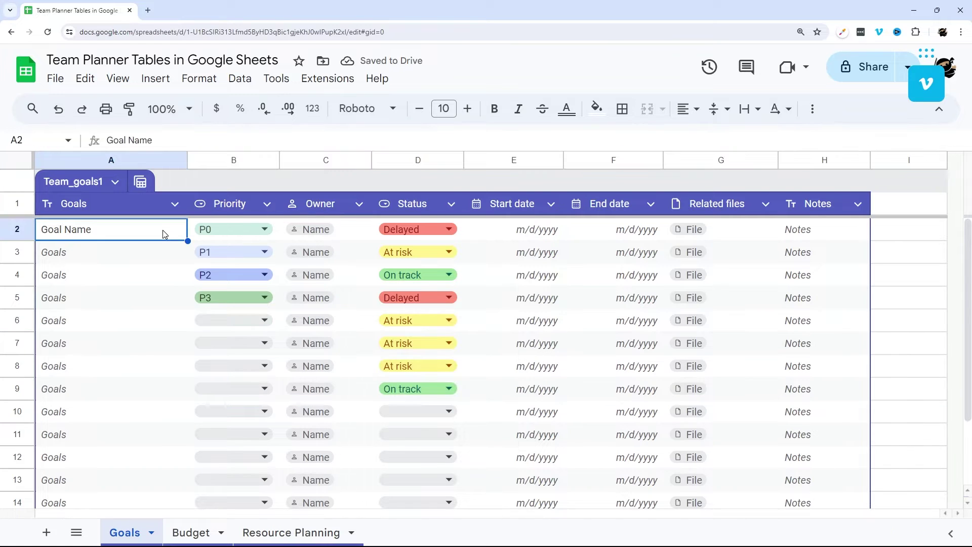
pyautogui.click(174, 204)
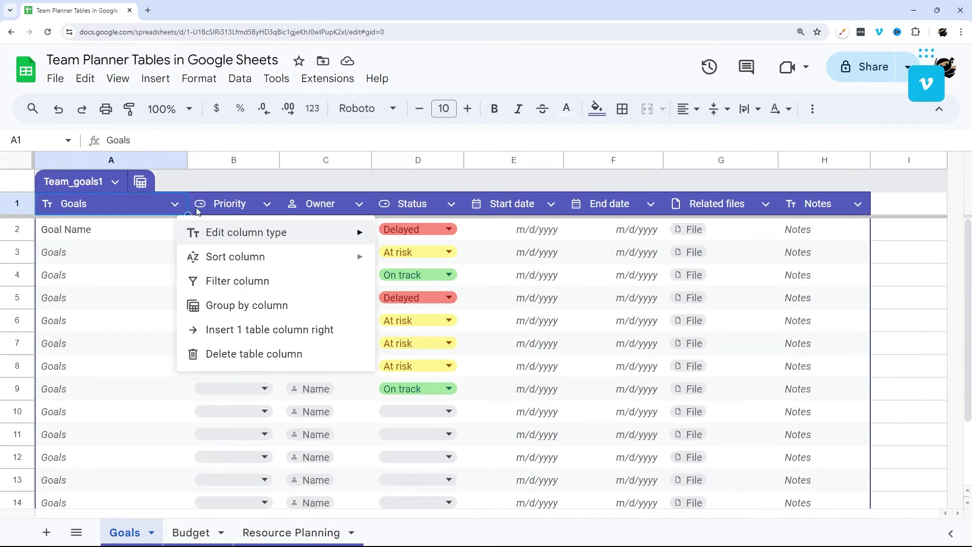
pyautogui.moveTo(217, 233)
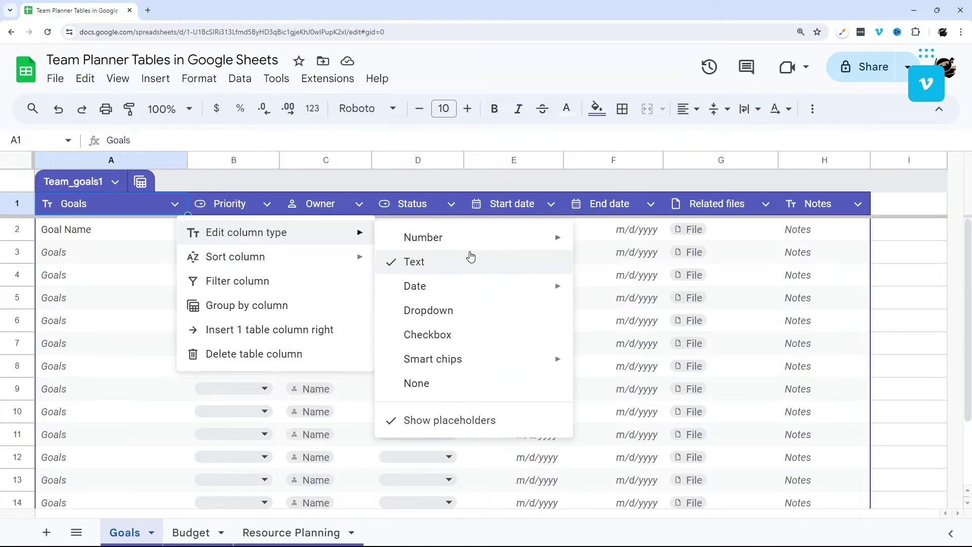
pyautogui.moveTo(462, 242)
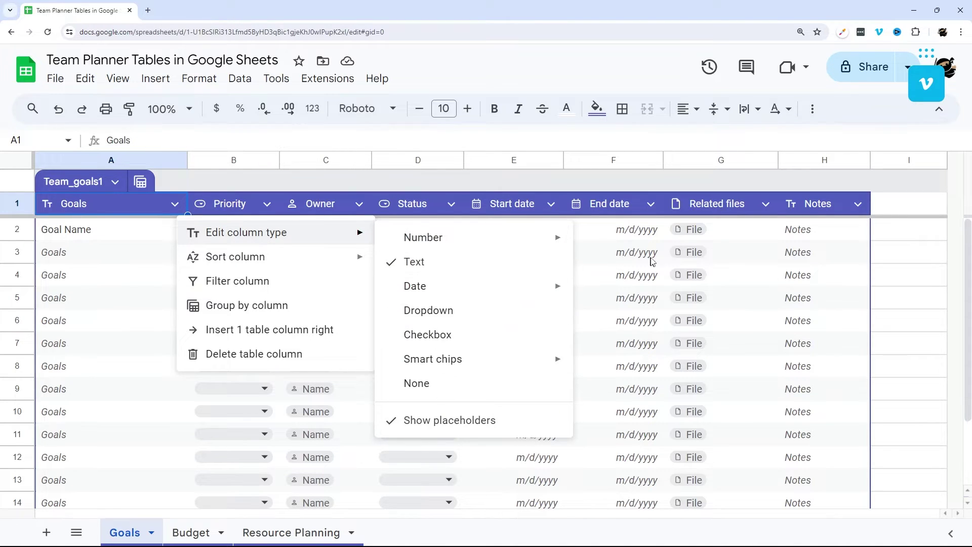
pyautogui.click(627, 252)
pyautogui.click(540, 234)
pyautogui.doubleClick(536, 230)
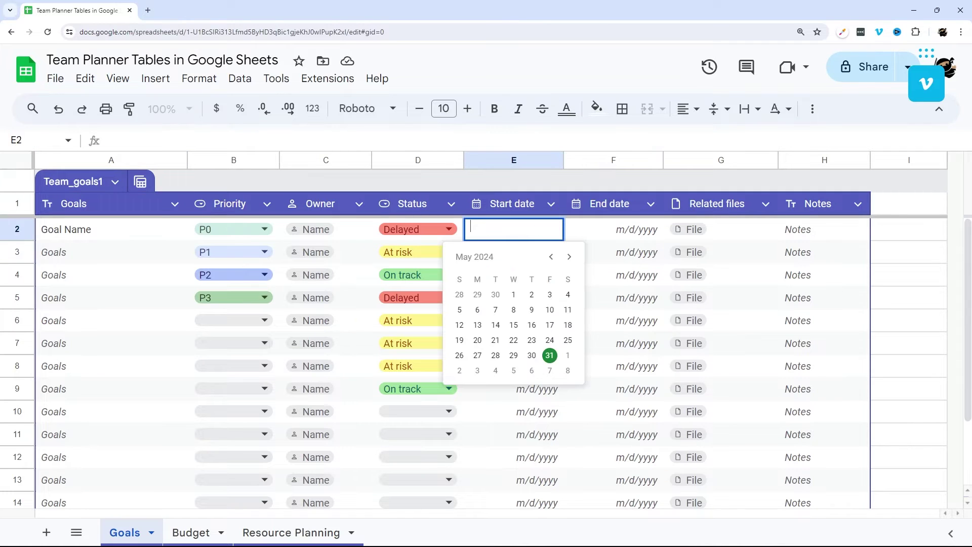
pyautogui.click(174, 204)
pyautogui.moveTo(230, 233)
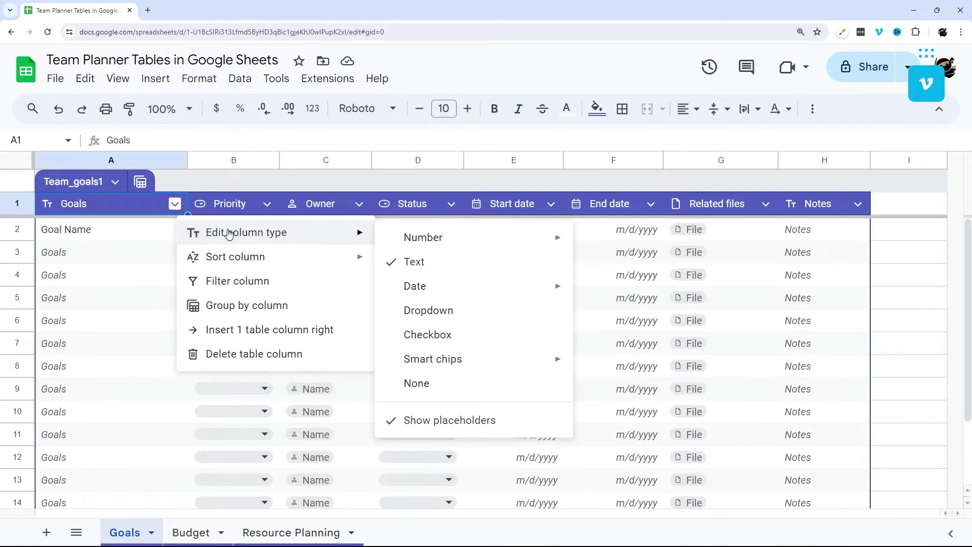
# - Insert a column left of column E and name its header 'New Col'
pyautogui.rightClick(504, 160)
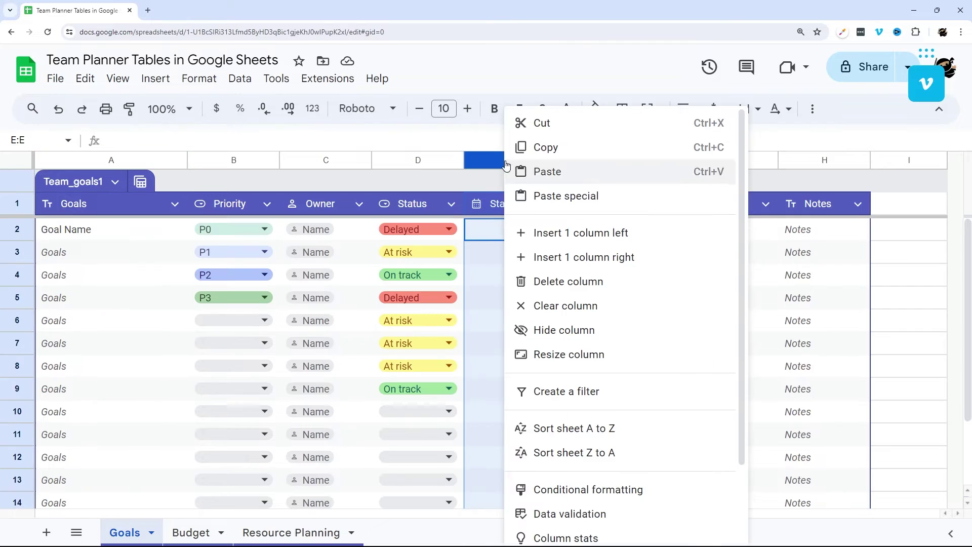
pyautogui.click(546, 231)
pyautogui.doubleClick(525, 203)
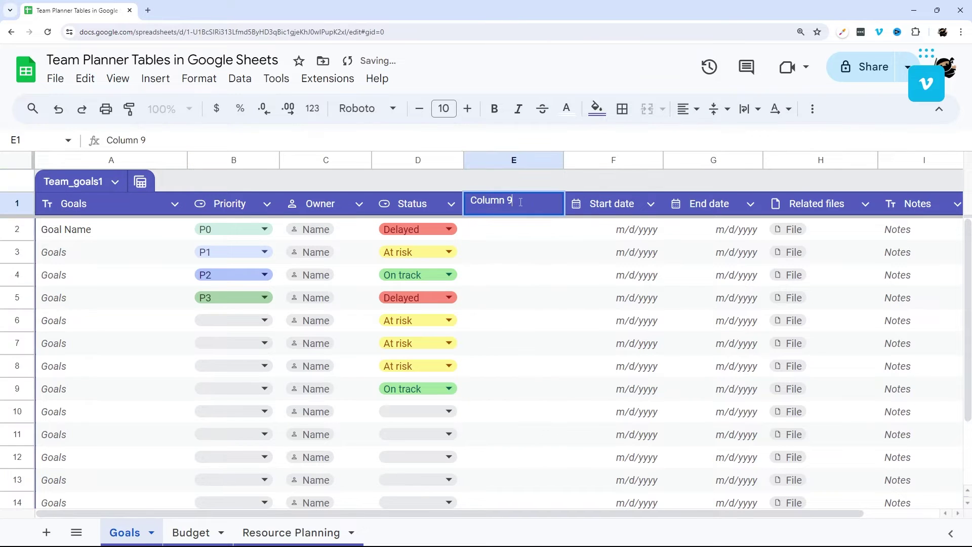
pyautogui.moveTo(521, 203); pyautogui.dragTo(318, 203)
pyautogui.write('New Col')
pyautogui.press('Return')
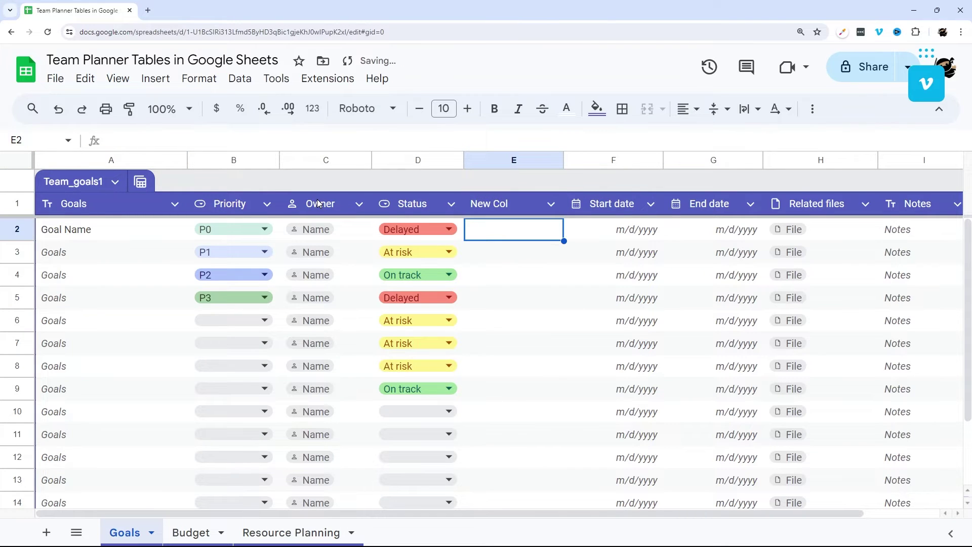
# - Set New Col's type to Number and turn on Show placeholders
pyautogui.click(550, 204)
pyautogui.moveTo(652, 238)
pyautogui.moveTo(789, 237)
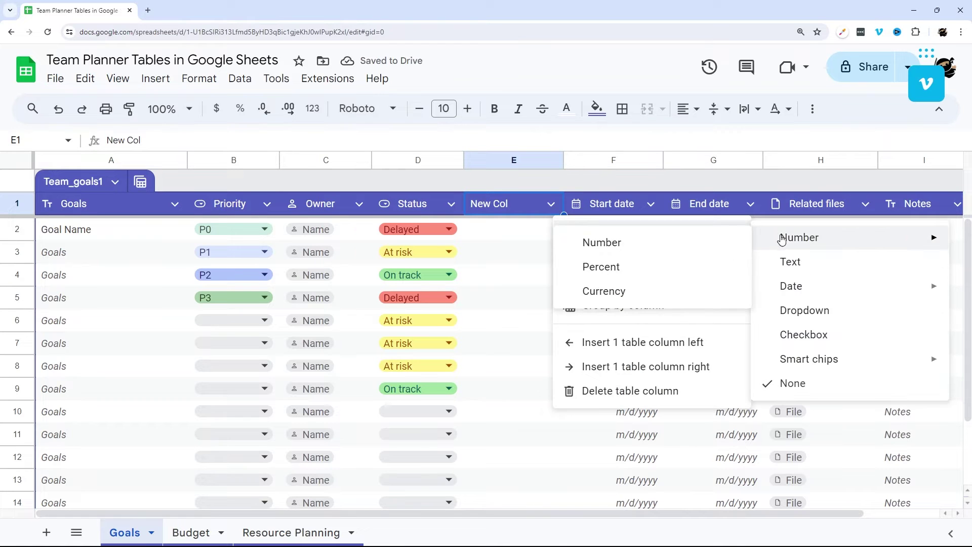
pyautogui.click(668, 241)
pyautogui.click(551, 204)
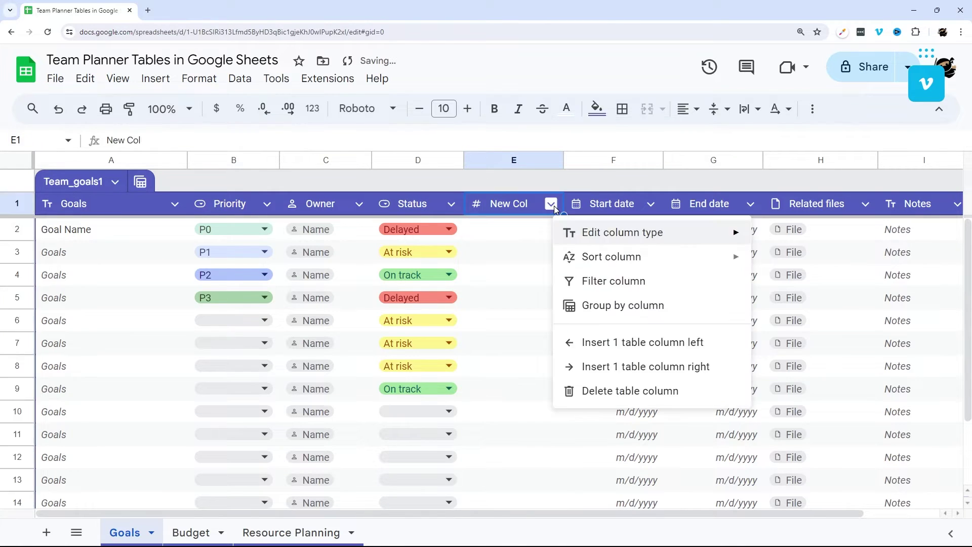
pyautogui.moveTo(620, 235)
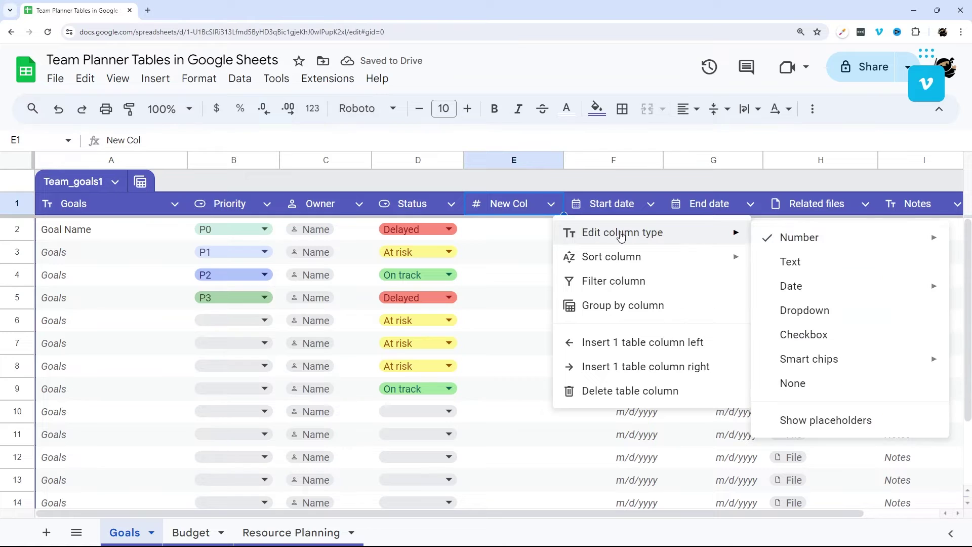
pyautogui.click(819, 429)
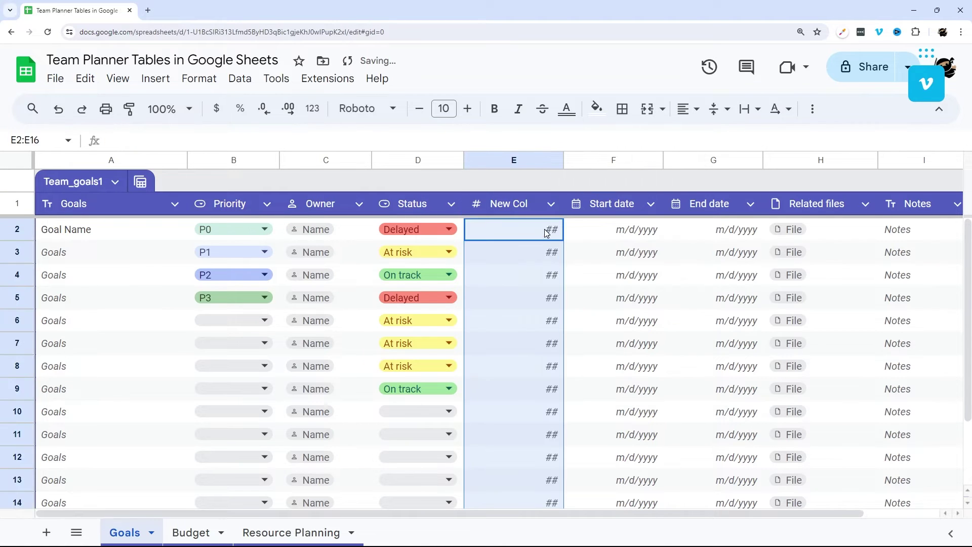
# - Test New Col by entering 100 in E2, then clear it
pyautogui.moveTo(547, 232); pyautogui.dragTo(545, 438)
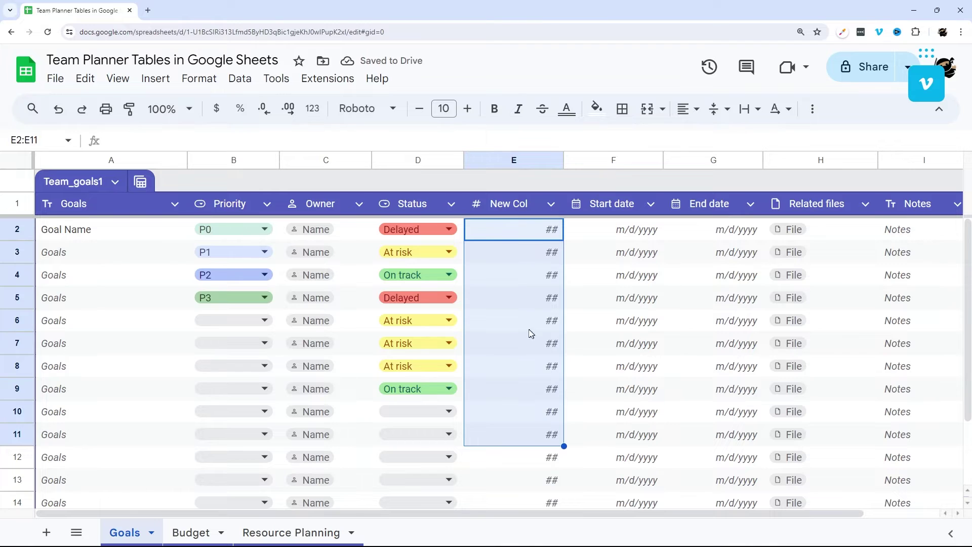
pyautogui.click(549, 233)
pyautogui.write('100')
pyautogui.press('Return')
pyautogui.click(549, 233)
pyautogui.press('Delete')
pyautogui.click(551, 203)
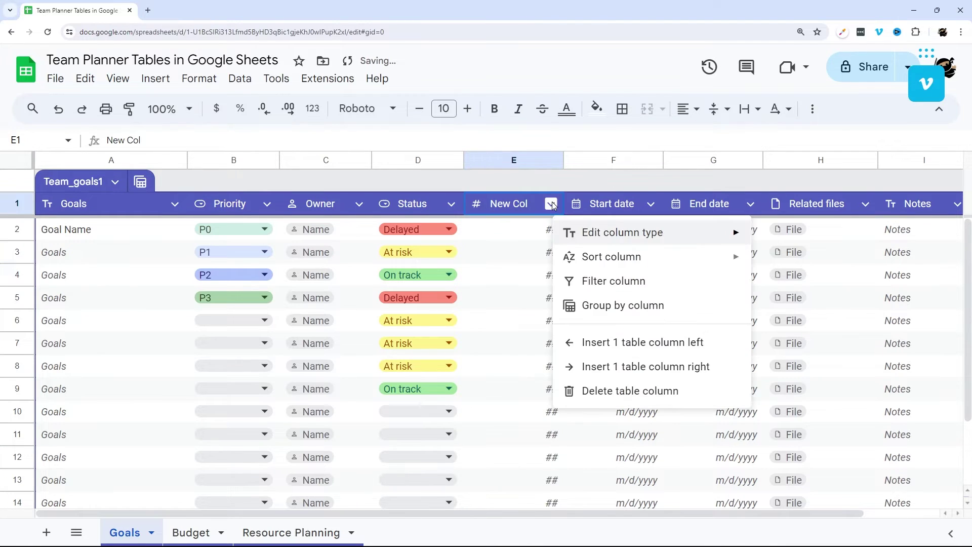
# - Make New Col a percent column and enter 10 in E2
pyautogui.moveTo(643, 235)
pyautogui.moveTo(824, 238)
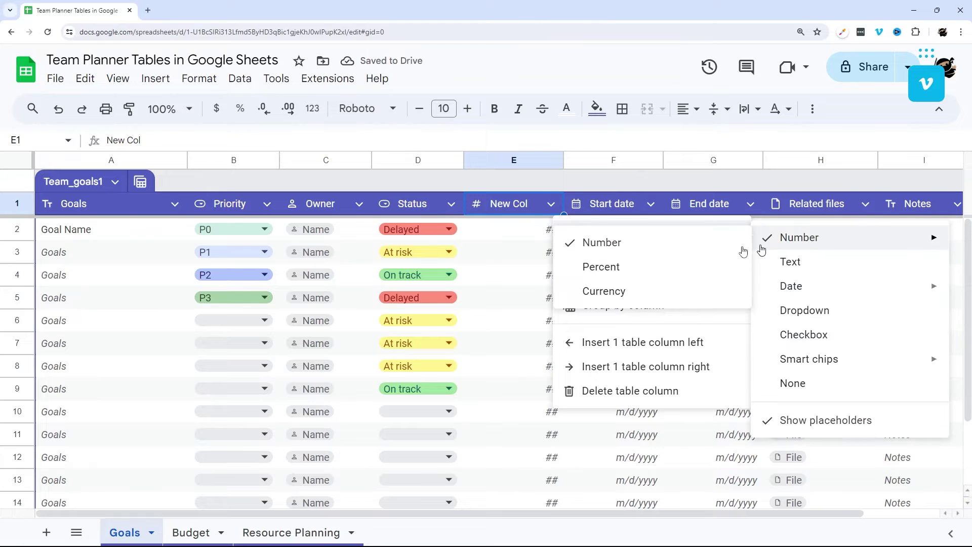
pyautogui.click(635, 276)
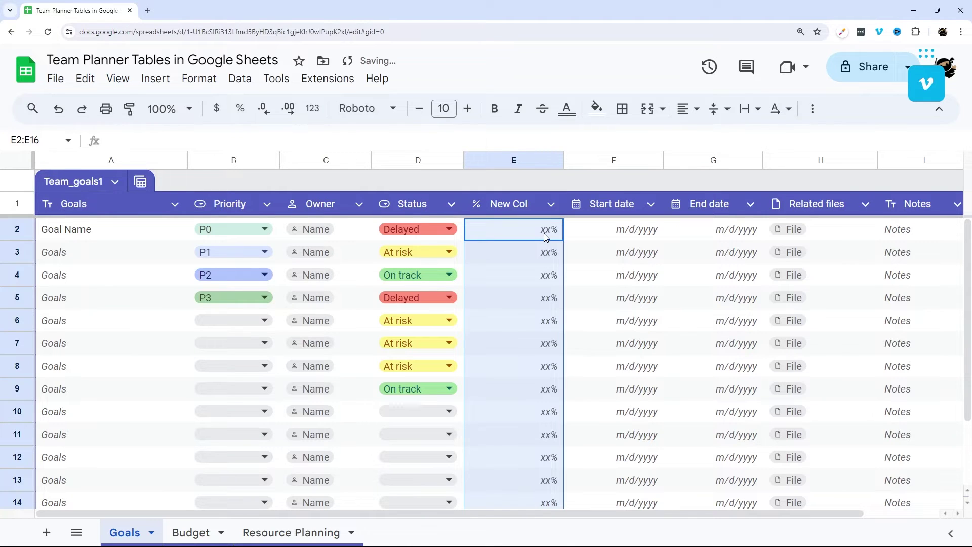
pyautogui.click(547, 236)
pyautogui.write('10')
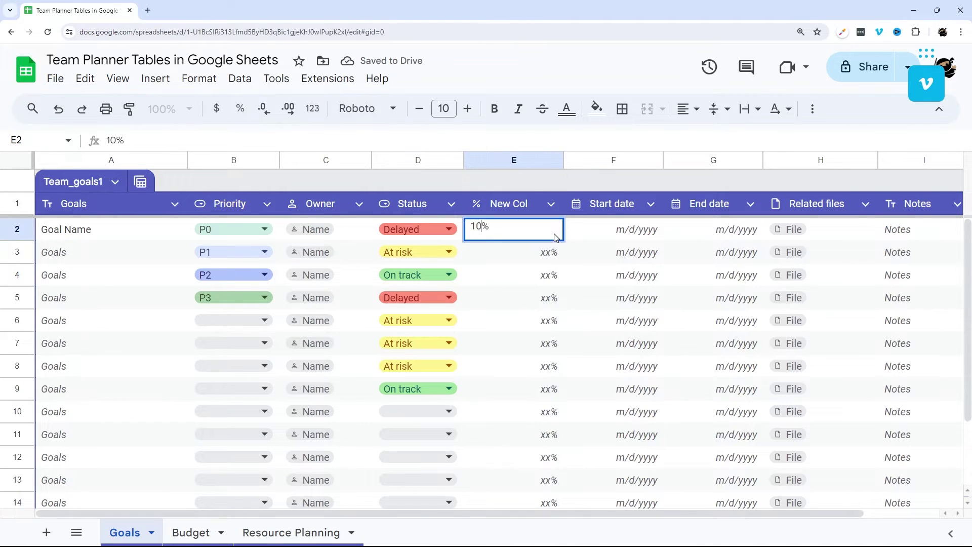
pyautogui.press('Return')
# - Clear E2 and re-enter 10 so it shows 10%
pyautogui.click(544, 232)
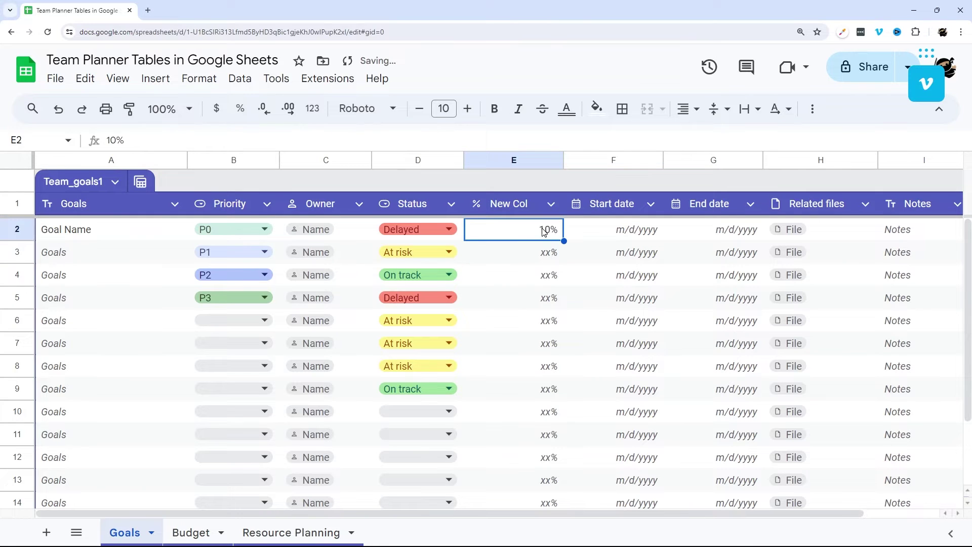
pyautogui.doubleClick(540, 257)
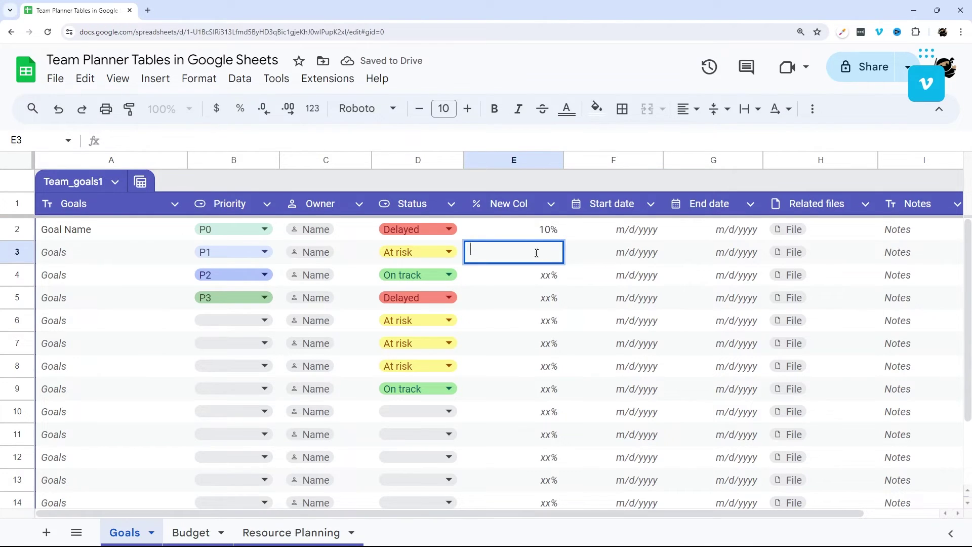
pyautogui.click(547, 230)
pyautogui.press('Delete')
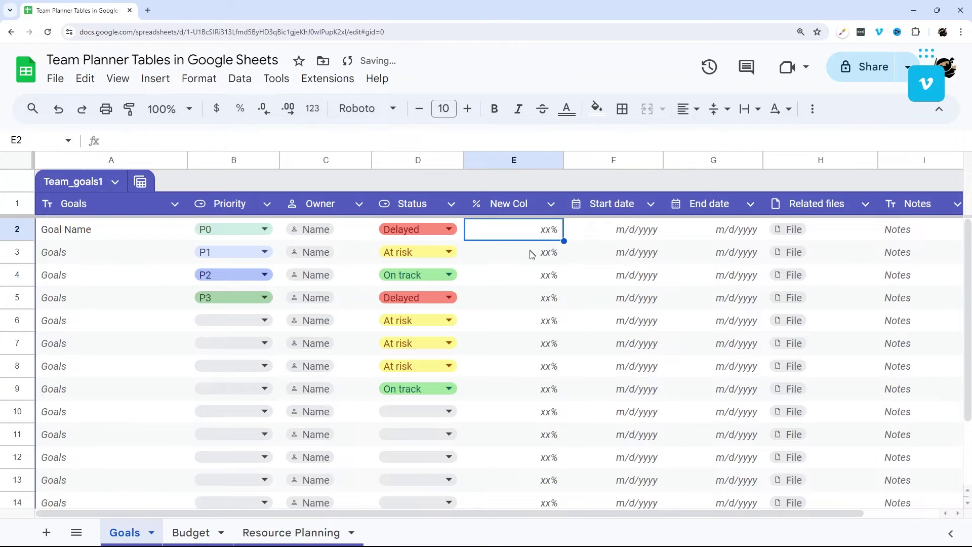
pyautogui.write('10')
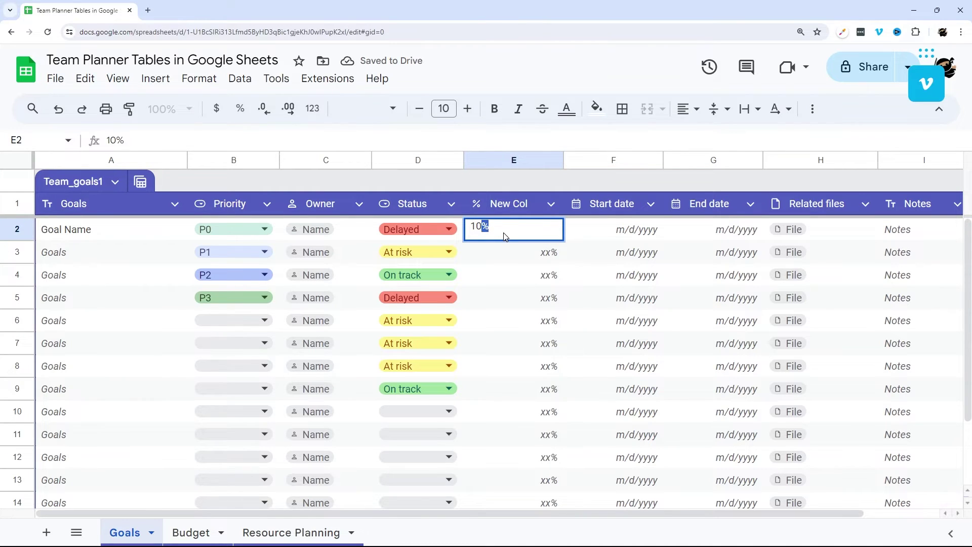
pyautogui.click(552, 275)
# - Enter 10 in E3, which gives 1000%, then correct it to 10%
pyautogui.click(546, 254)
pyautogui.doubleClick(527, 252)
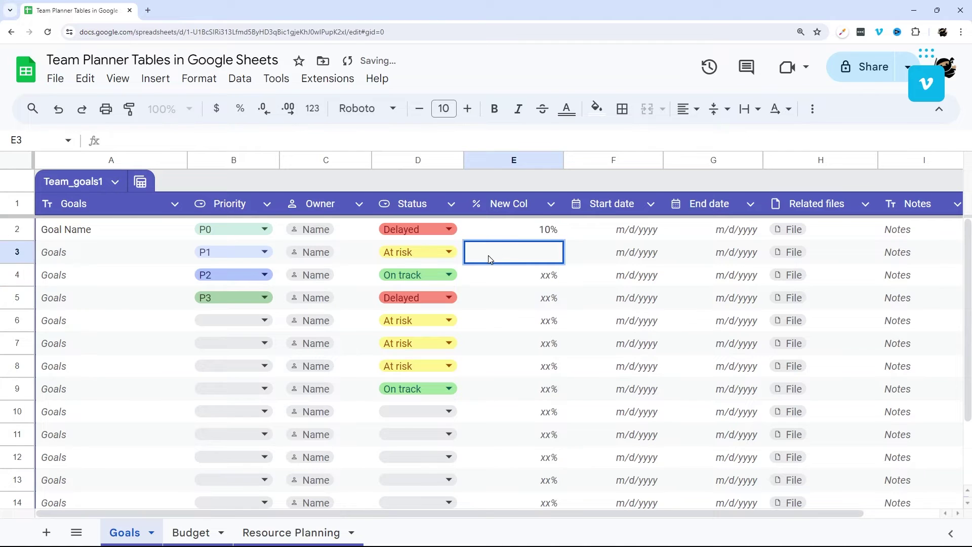
pyautogui.write('10')
pyautogui.press('Return')
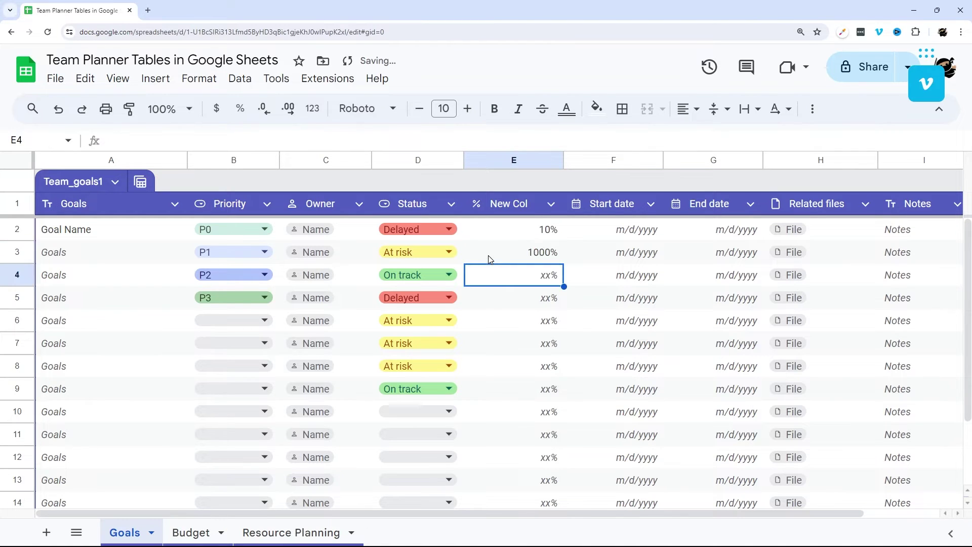
pyautogui.click(510, 255)
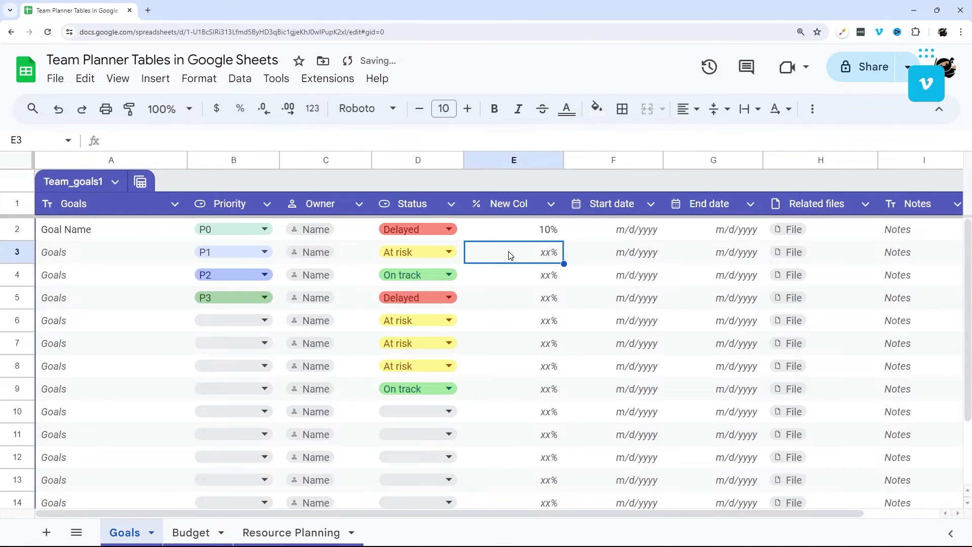
pyautogui.press('Return')
pyautogui.write('10%')
pyautogui.press('Return')
# - Clear the 10% test values from E3 and E2 back to the xx% placeholder
pyautogui.click(512, 254)
pyautogui.press('Delete')
pyautogui.click(545, 233)
pyautogui.press('Delete')
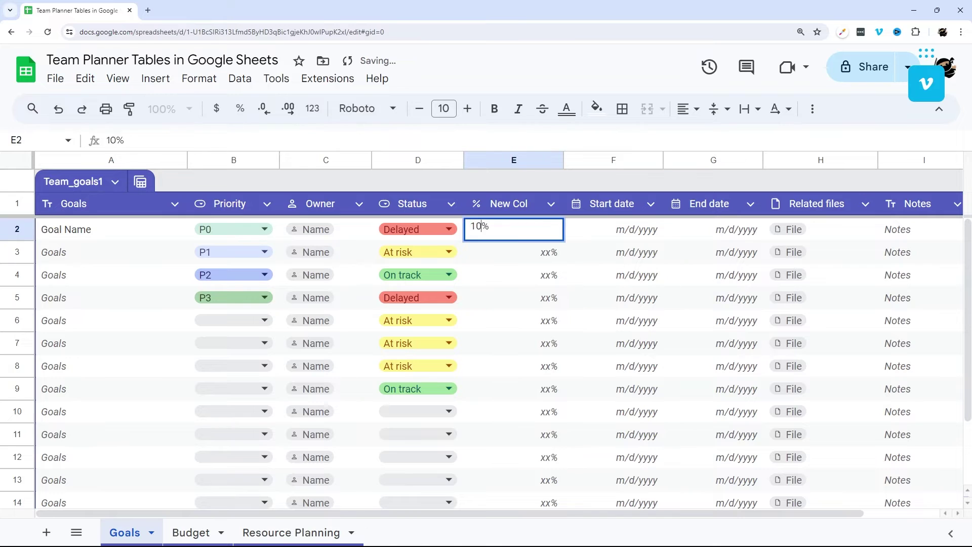
pyautogui.hotkey('ctrl', 'z')
pyautogui.click(530, 232)
# - Clear E2 and switch New Col to a currency column
pyautogui.press('Delete')
pyautogui.click(545, 206)
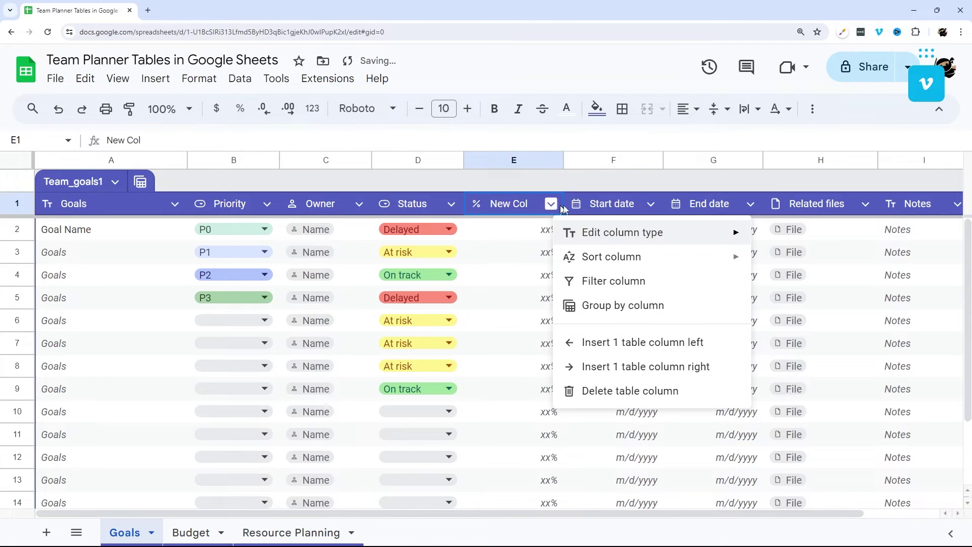
pyautogui.moveTo(586, 230)
pyautogui.moveTo(885, 247)
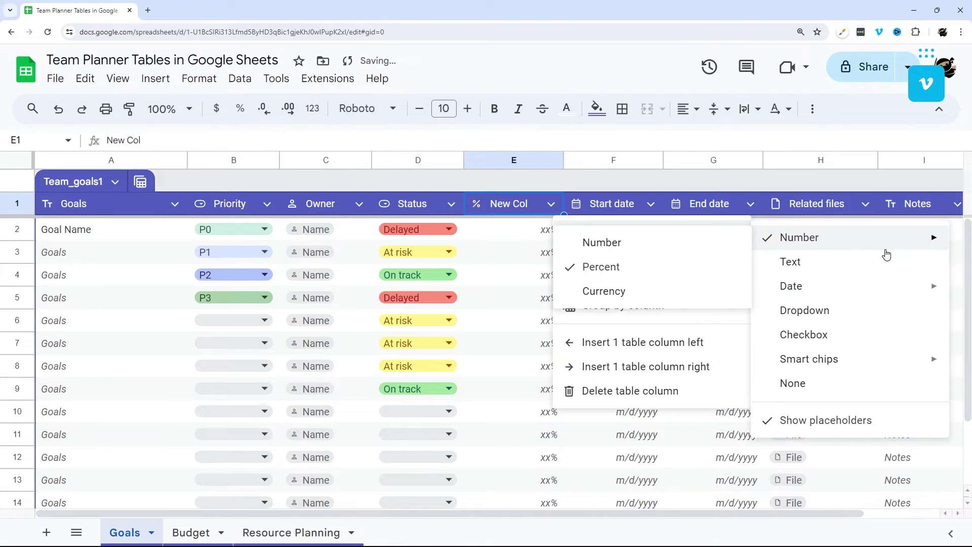
pyautogui.click(615, 290)
# - Enter 100 in E2 as $100.00, then erase it
pyautogui.click(537, 234)
pyautogui.write('100')
pyautogui.press('Return')
pyautogui.doubleClick(539, 232)
pyautogui.moveTo(537, 231); pyautogui.dragTo(577, 230)
pyautogui.press('BackSpace')
pyautogui.press('Return')
pyautogui.press('Return')
# - Re-enter $100.00 in E2 and clear it back to the $xx placeholder
pyautogui.doubleClick(540, 234)
pyautogui.write('100')
pyautogui.press('Return')
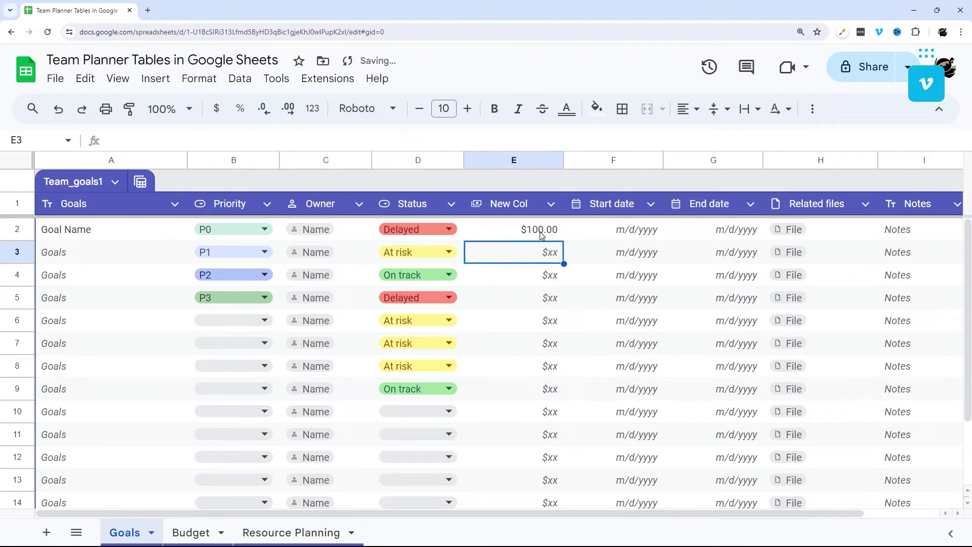
pyautogui.click(514, 230)
pyautogui.press('Delete')
# - Change New Col to a text column
pyautogui.click(551, 204)
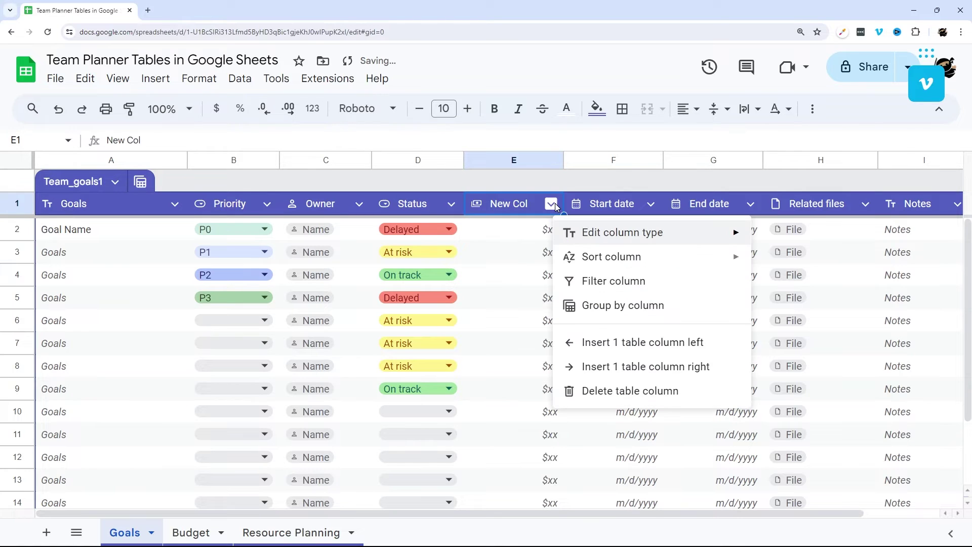
pyautogui.moveTo(623, 234)
pyautogui.click(807, 272)
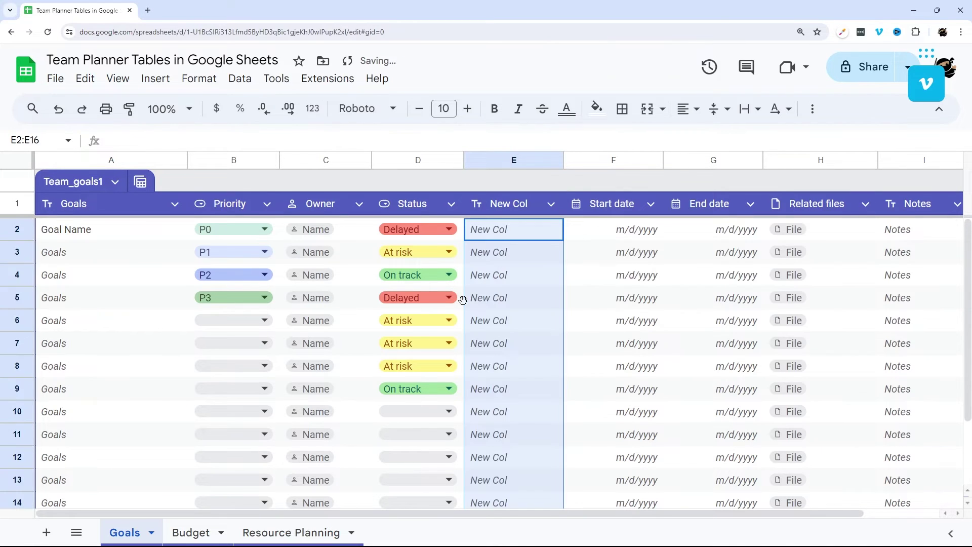
pyautogui.click(509, 228)
# - Rename the New Col header to New Col 2
pyautogui.click(515, 208)
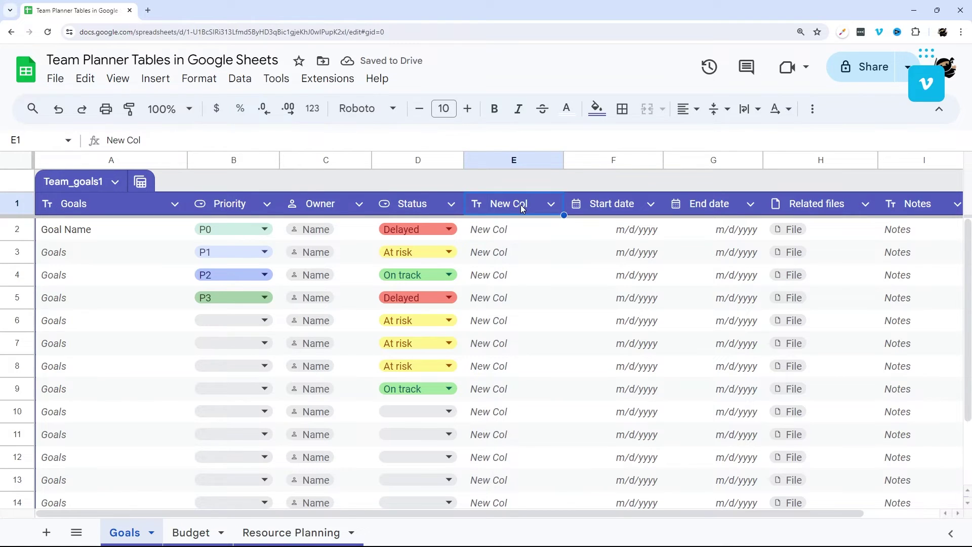
pyautogui.doubleClick(529, 200)
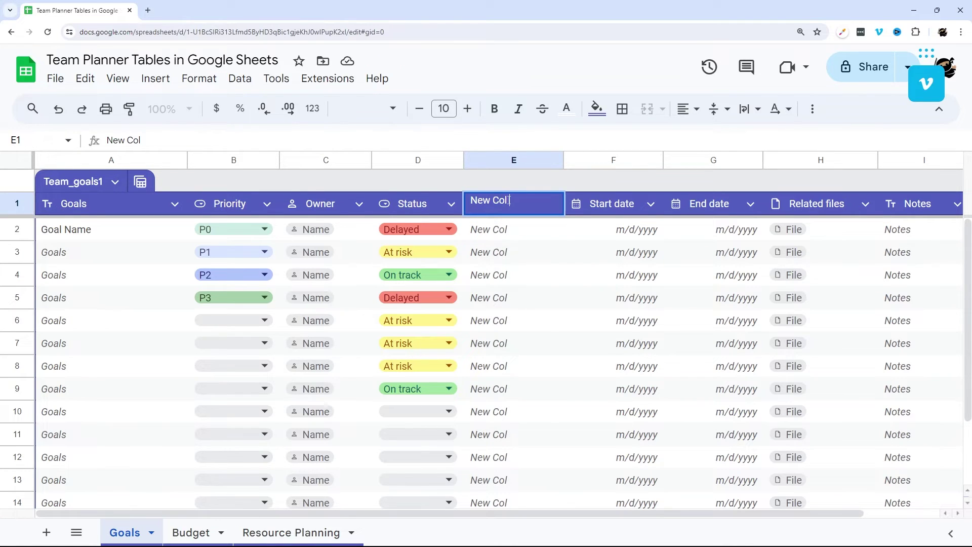
pyautogui.write('2')
pyautogui.press('Return')
pyautogui.click(508, 199)
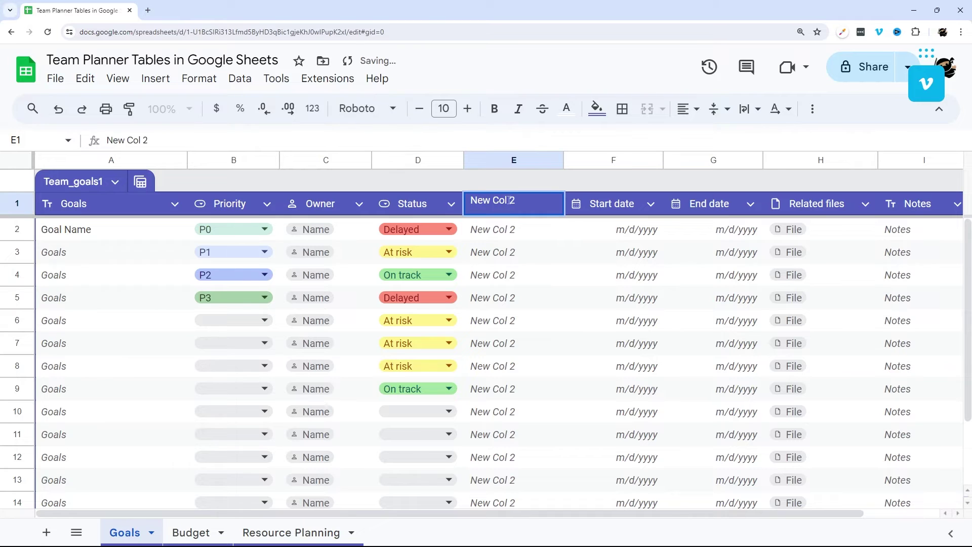
pyautogui.click(551, 203)
# - Make New Col a date column and open E2's date picker
pyautogui.moveTo(628, 232)
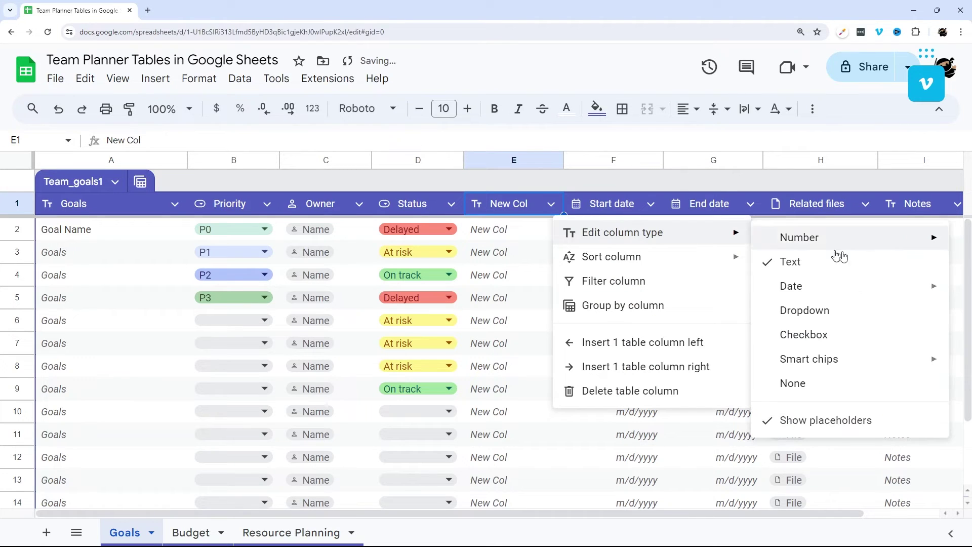
pyautogui.moveTo(824, 286)
pyautogui.click(594, 290)
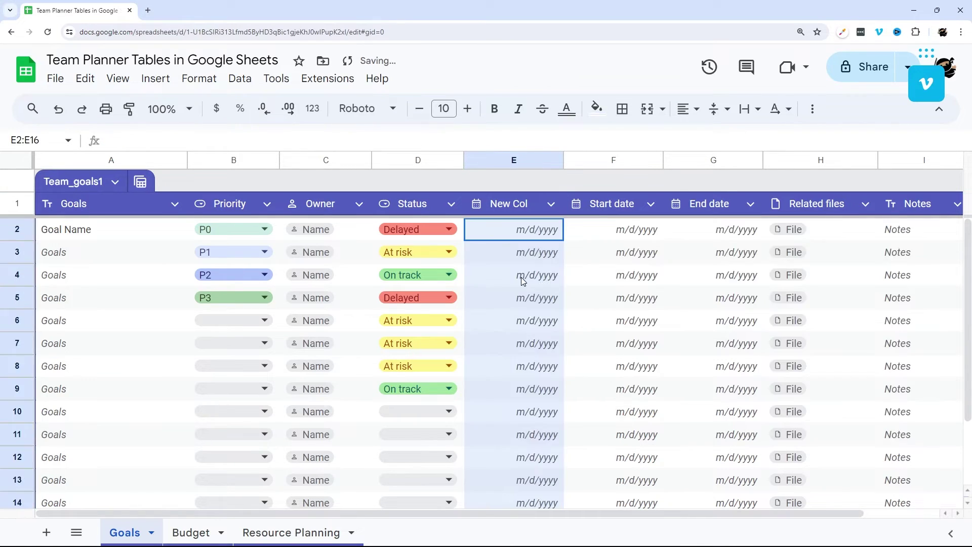
pyautogui.doubleClick(557, 232)
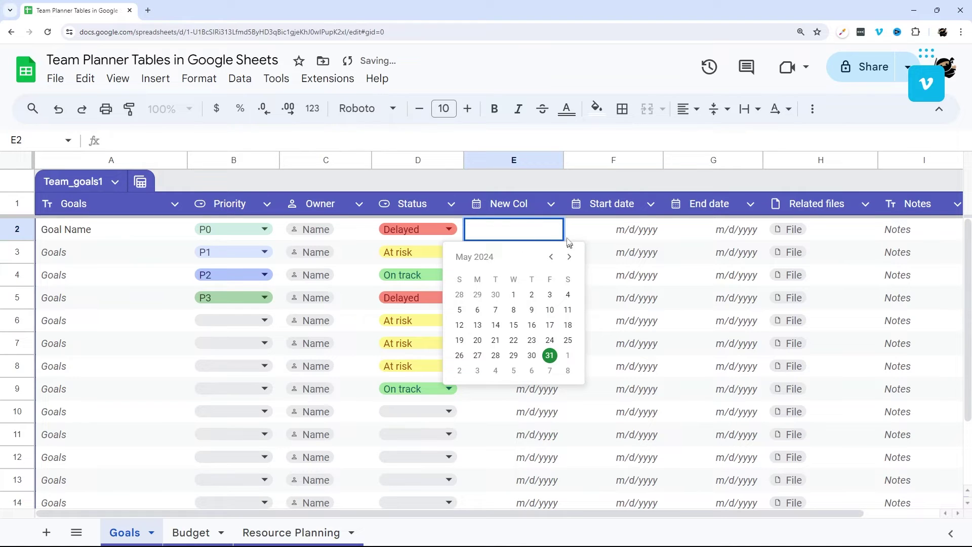
# - Switch New Col to date time, enter 5/31/2024 14:00 in E2, then clear it
pyautogui.click(550, 203)
pyautogui.moveTo(644, 232)
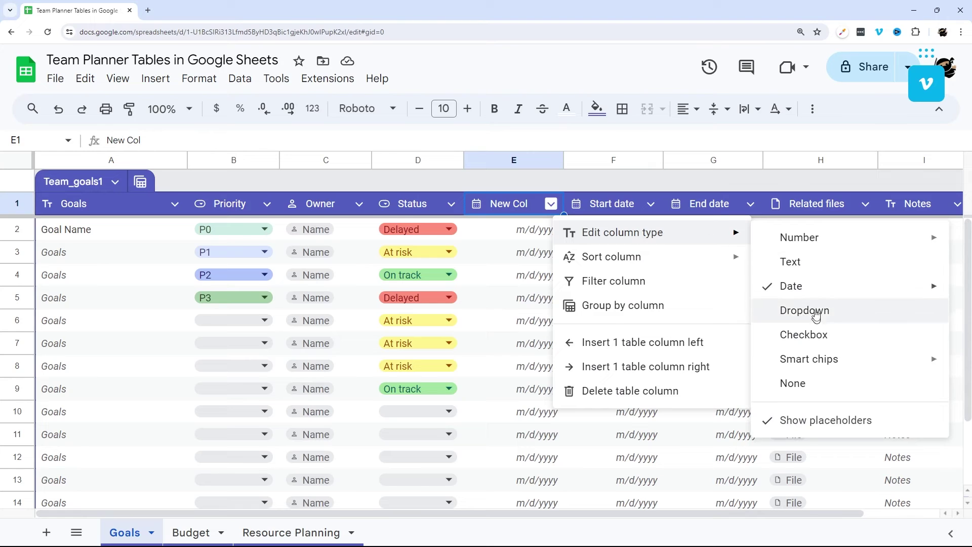
pyautogui.moveTo(815, 295)
pyautogui.click(642, 316)
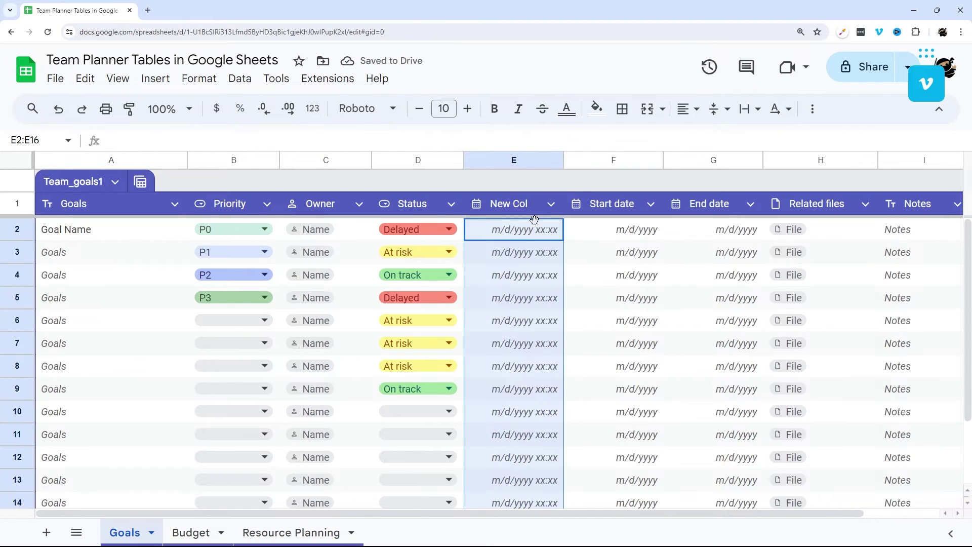
pyautogui.doubleClick(534, 235)
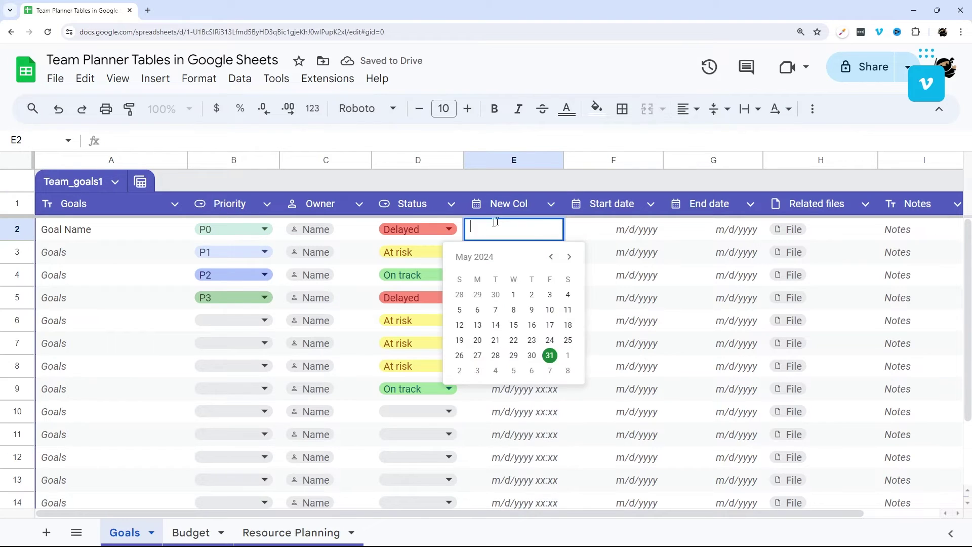
pyautogui.click(549, 356)
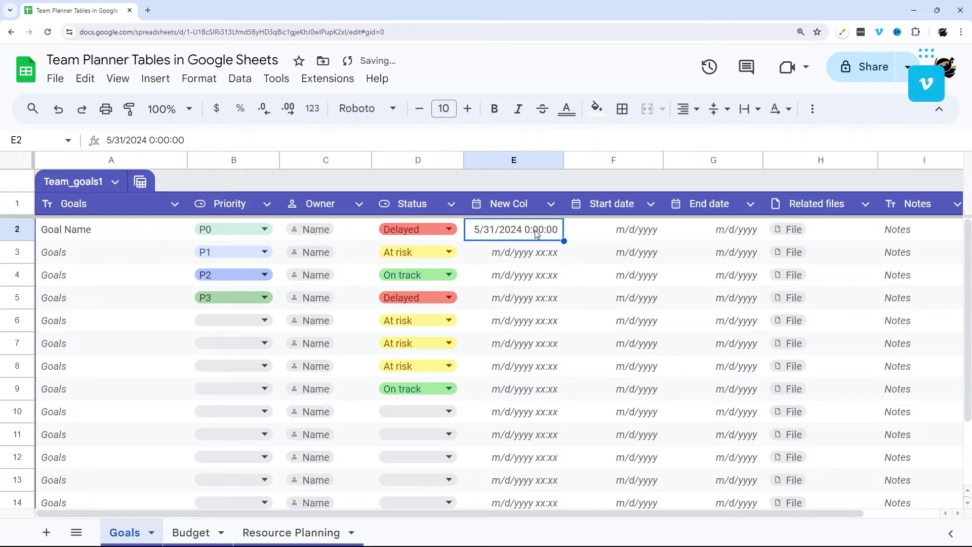
pyautogui.write('5')
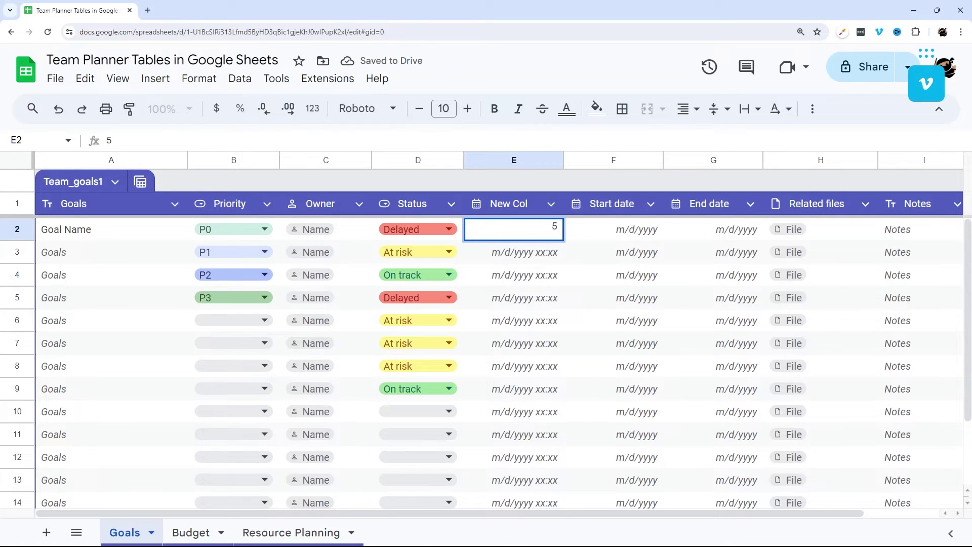
pyautogui.write('/31/2024')
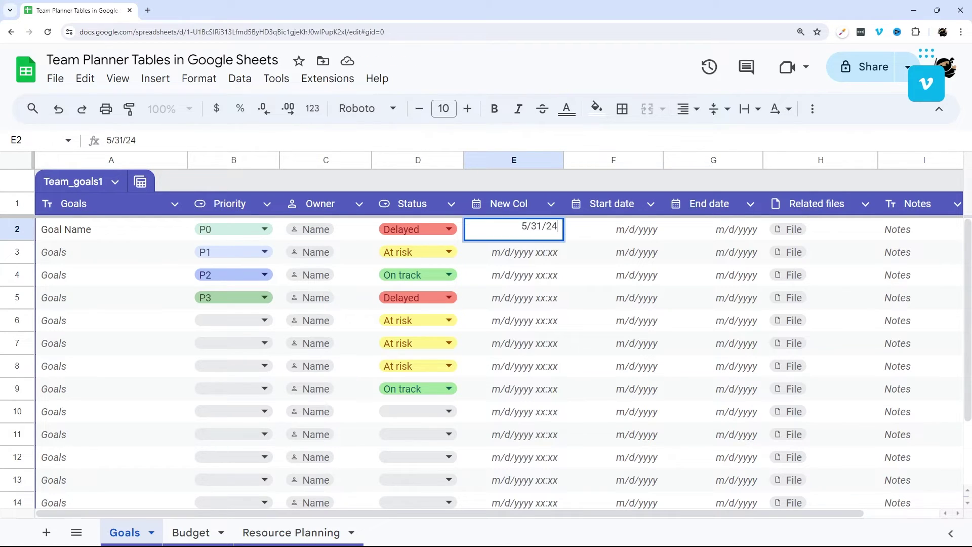
pyautogui.write(' 14:00')
pyautogui.press('Return')
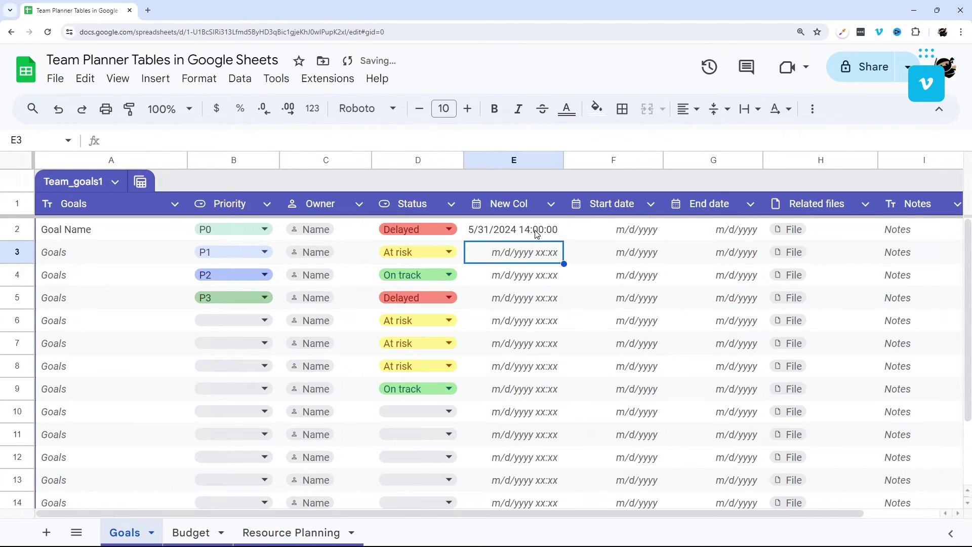
pyautogui.click(536, 233)
pyautogui.press('Delete')
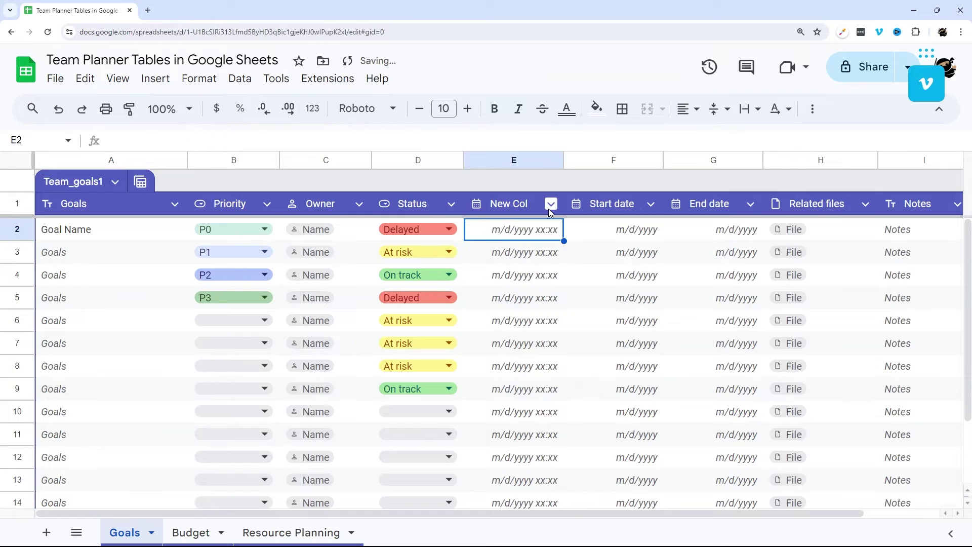
# - Switch New Col to a time column, test 7:00 AM in E2, and clear it
pyautogui.click(551, 204)
pyautogui.moveTo(622, 234)
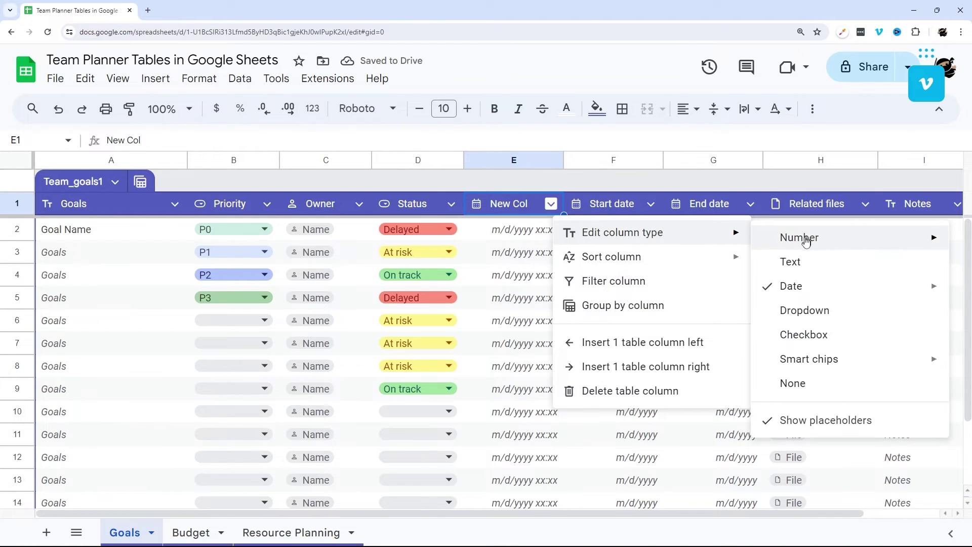
pyautogui.moveTo(794, 297)
pyautogui.click(585, 344)
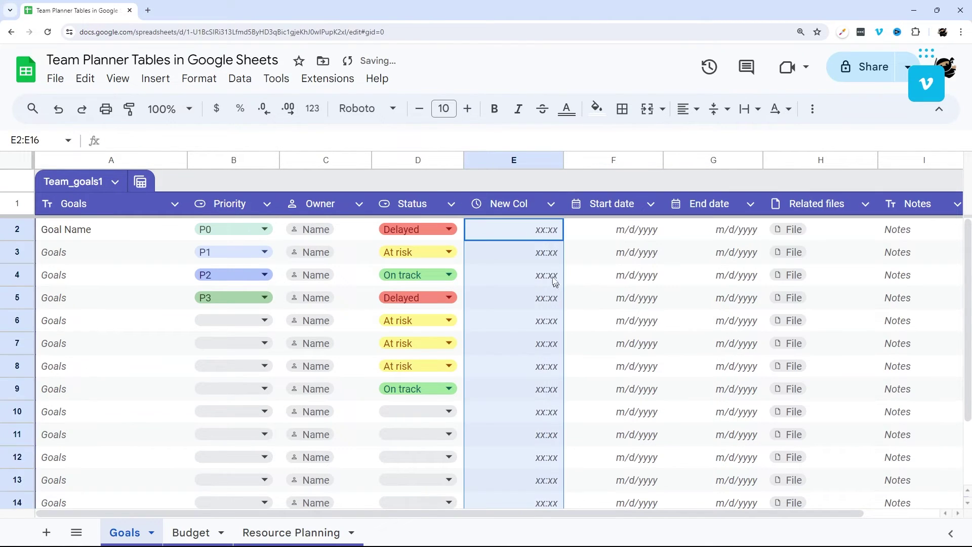
pyautogui.click(538, 234)
pyautogui.write('7am')
pyautogui.press('Return')
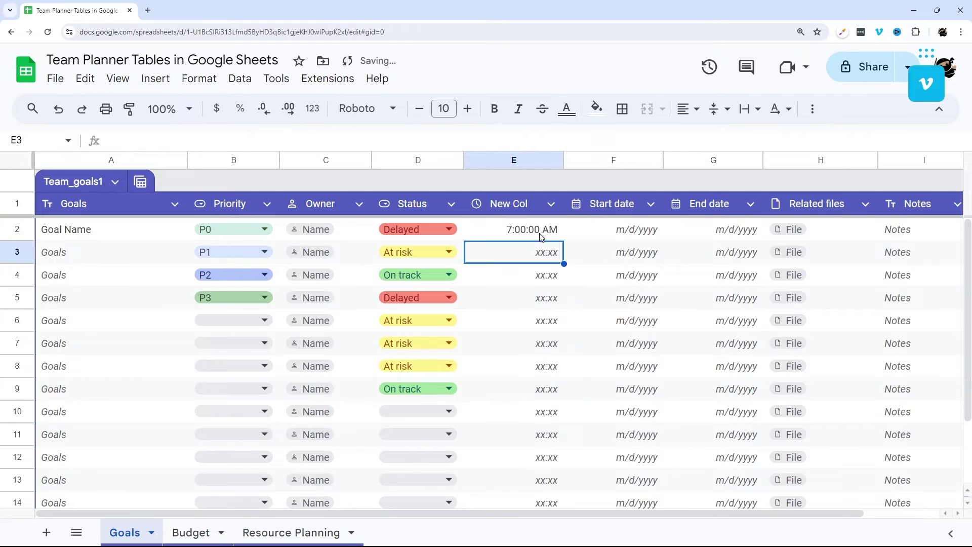
pyautogui.click(539, 230)
pyautogui.press('Delete')
pyautogui.click(550, 204)
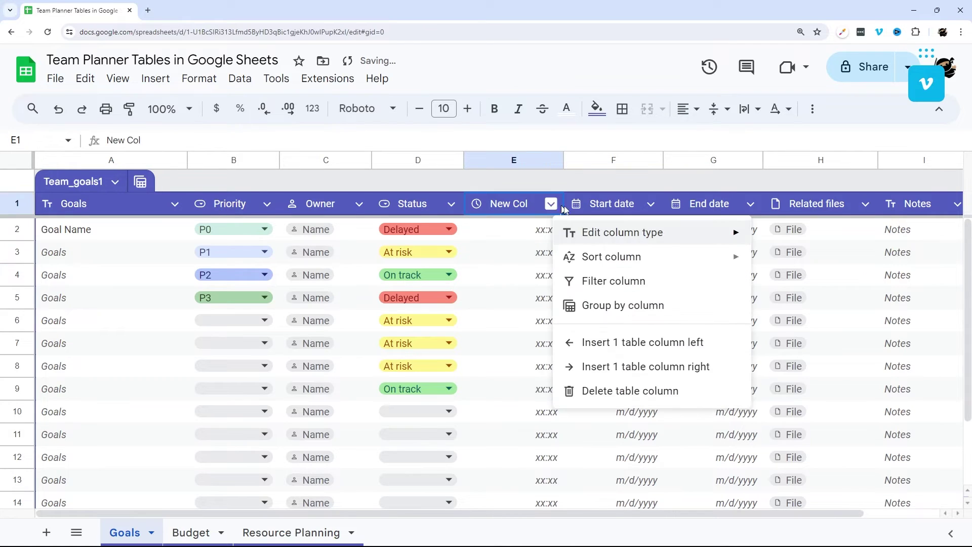
pyautogui.moveTo(684, 233)
pyautogui.click(798, 311)
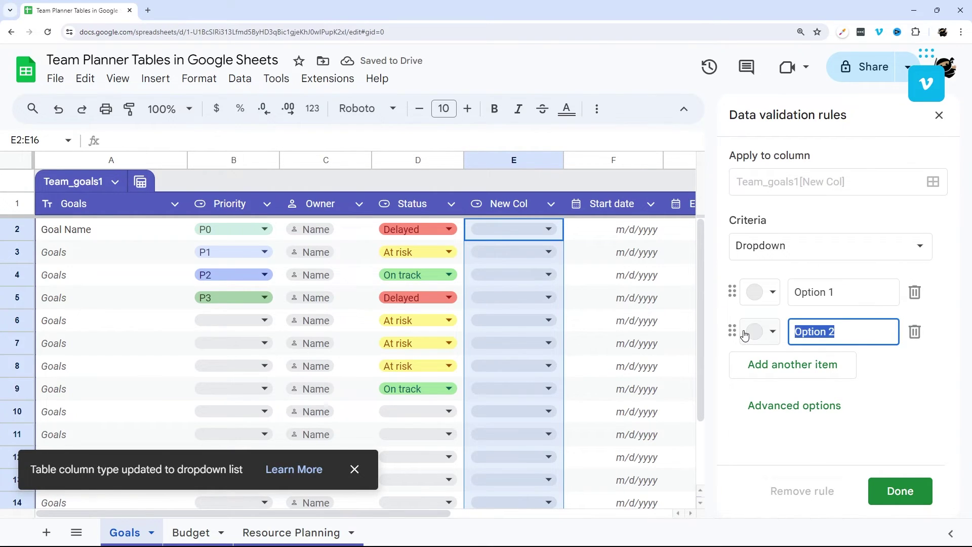
pyautogui.click(764, 292)
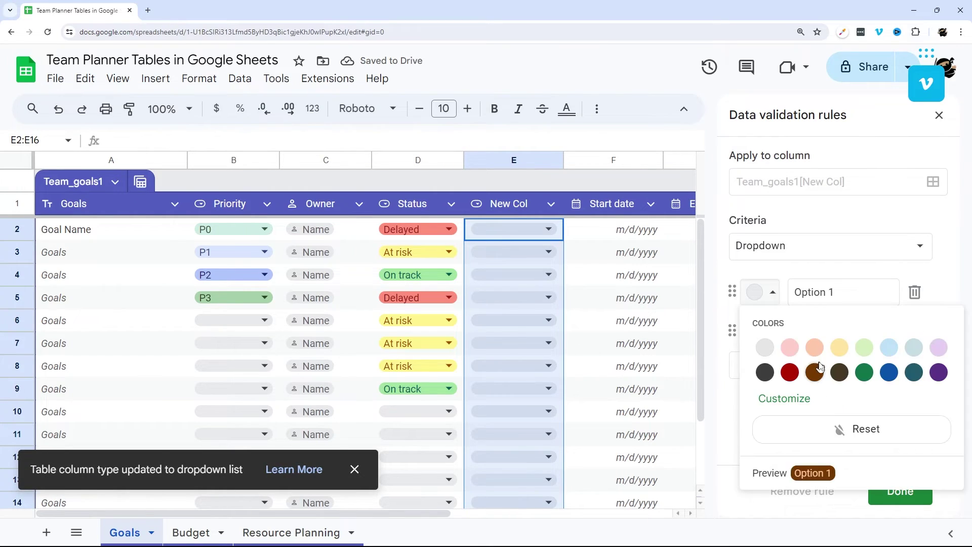
pyautogui.click(956, 311)
pyautogui.scroll(-1, 784, 380)
pyautogui.scroll(-1, 780, 372)
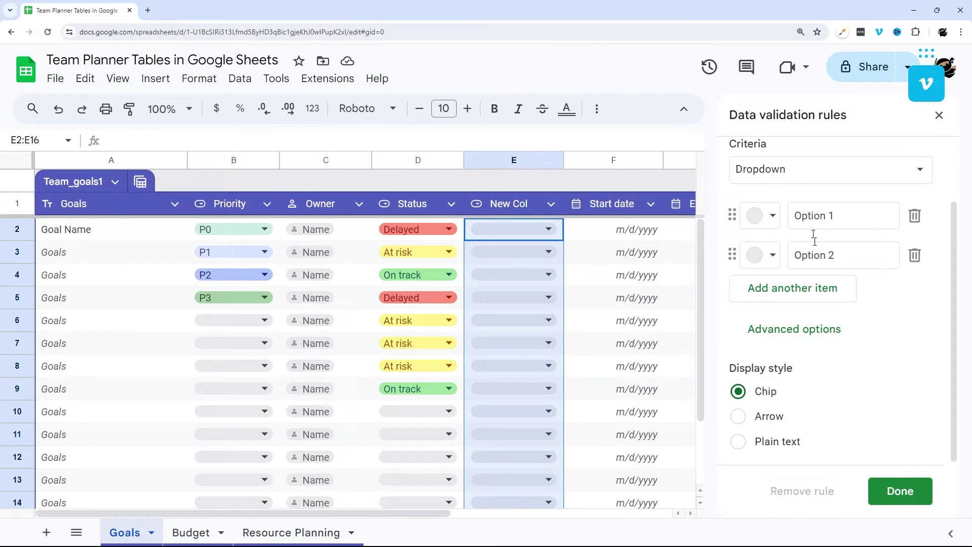
pyautogui.moveTo(840, 216); pyautogui.dragTo(808, 216)
pyautogui.click(853, 358)
# - Close the dropdown rules and make New Col a checkbox column
pyautogui.click(939, 115)
pyautogui.click(551, 204)
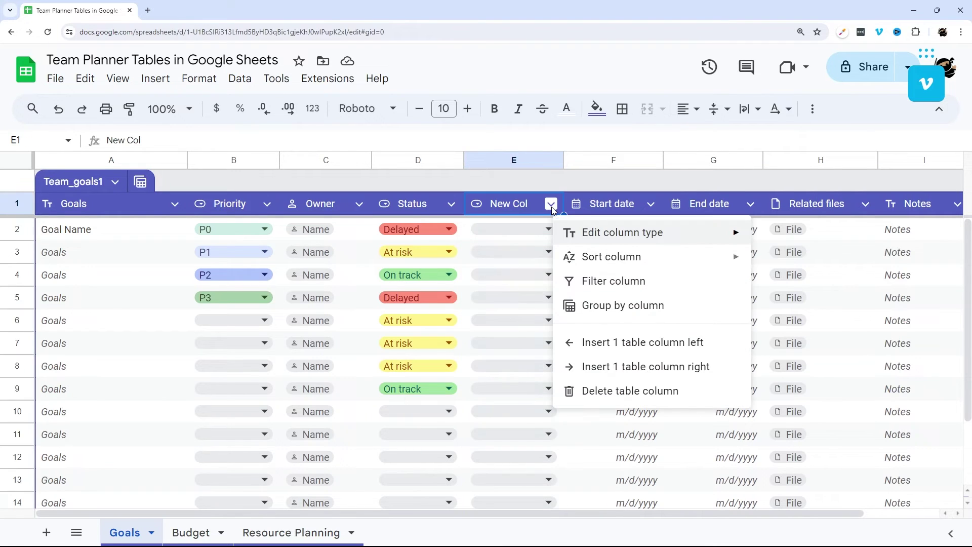
pyautogui.moveTo(639, 235)
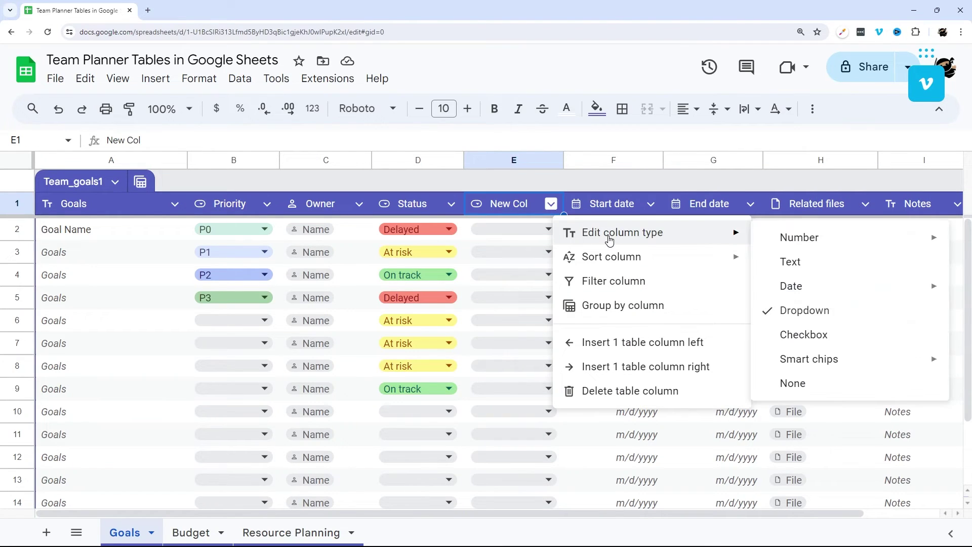
pyautogui.click(816, 335)
# - Change New Col to a star-rating column and give E2 five stars
pyautogui.click(552, 205)
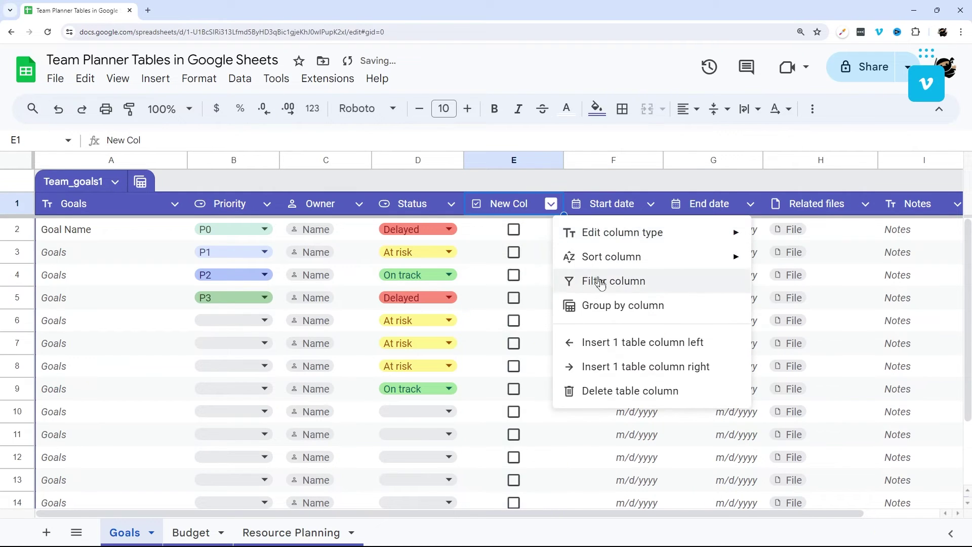
pyautogui.moveTo(651, 234)
pyautogui.moveTo(815, 358)
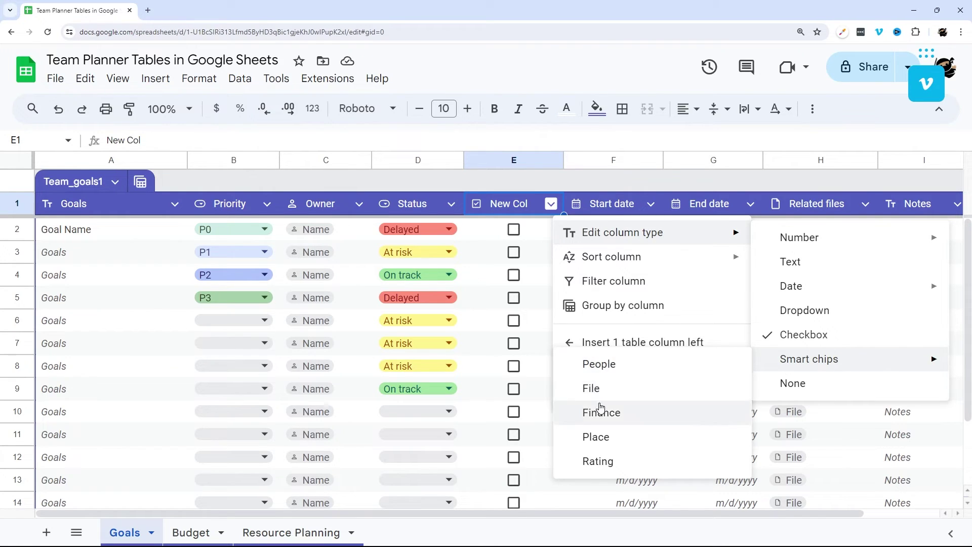
pyautogui.click(609, 460)
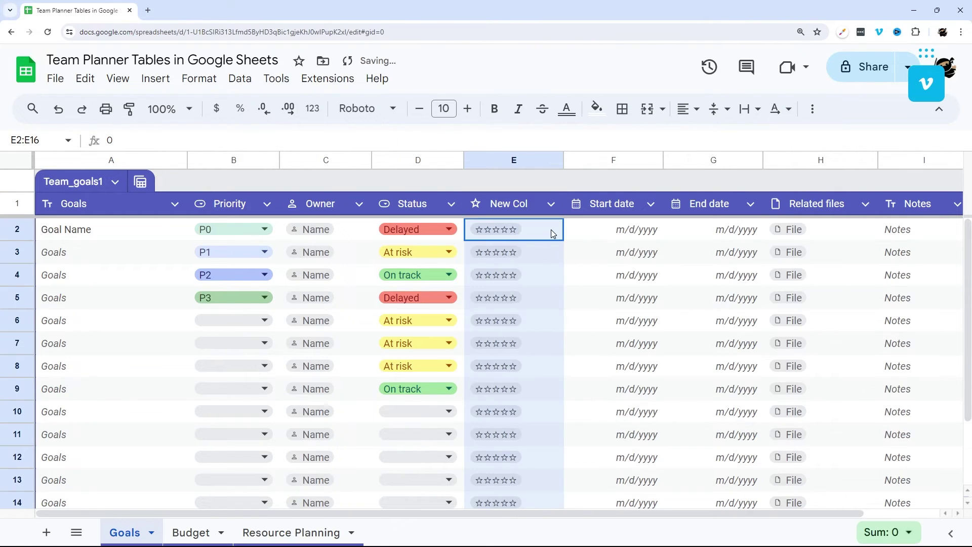
pyautogui.click(496, 230)
pyautogui.click(494, 373)
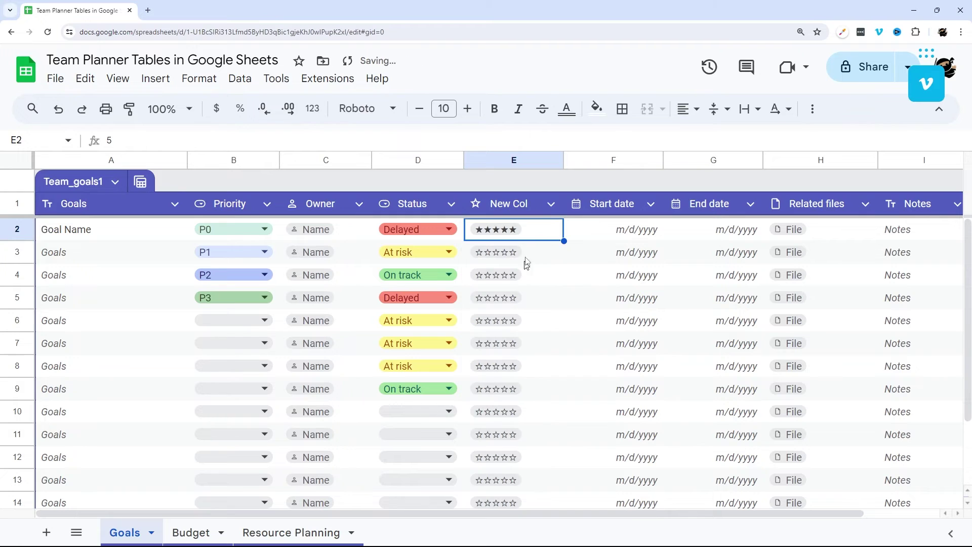
# - Remove New Col's column type and clear its values
pyautogui.click(550, 208)
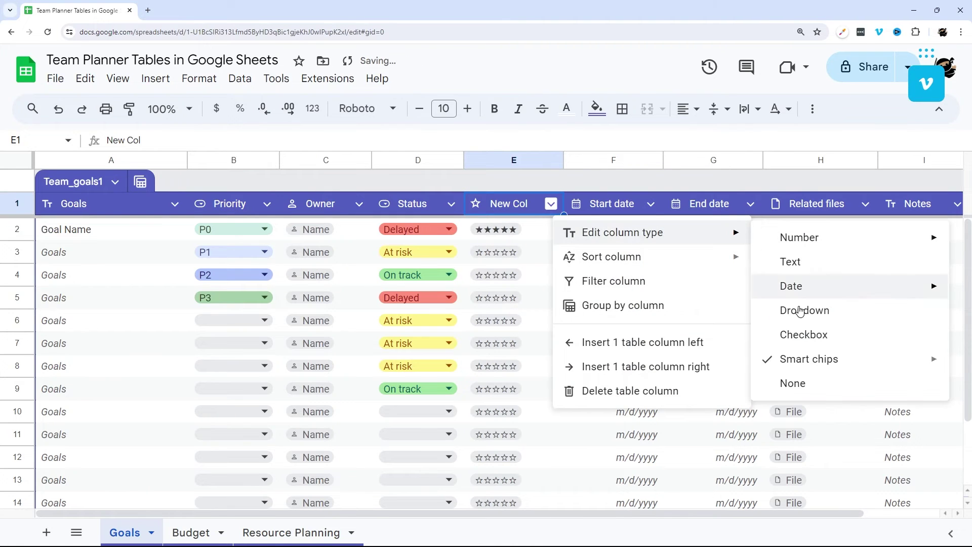
pyautogui.click(799, 391)
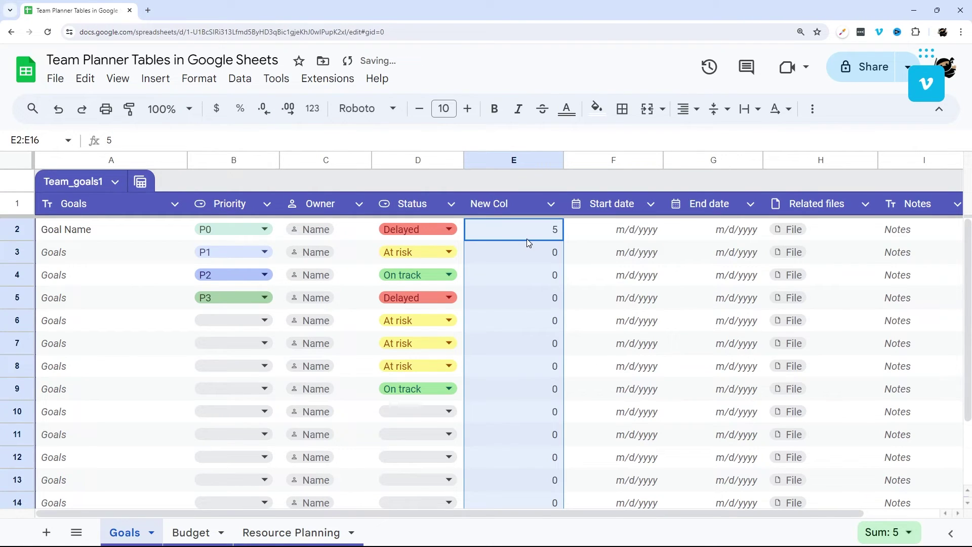
pyautogui.press('Delete')
# - Make New Col a text column with placeholders shown in its cells
pyautogui.click(552, 203)
pyautogui.moveTo(733, 234)
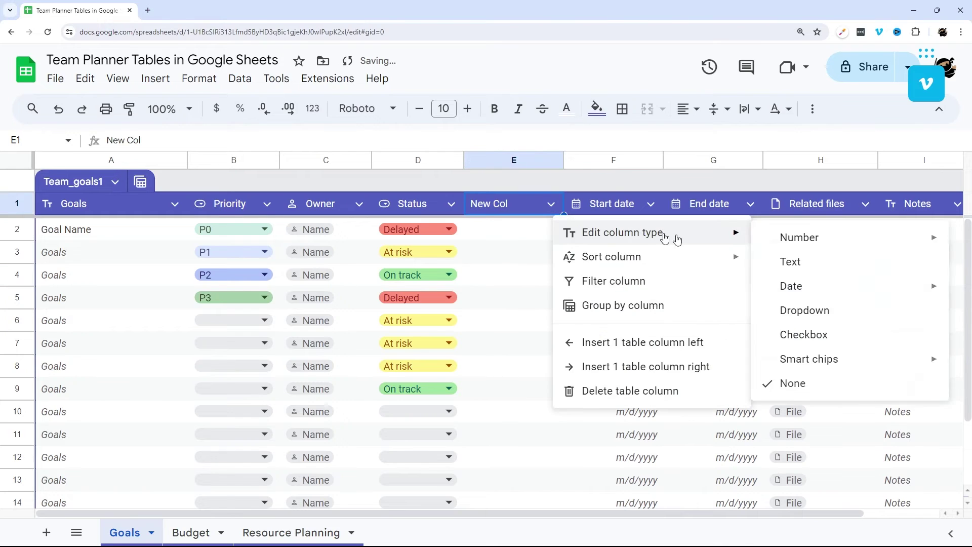
pyautogui.click(789, 261)
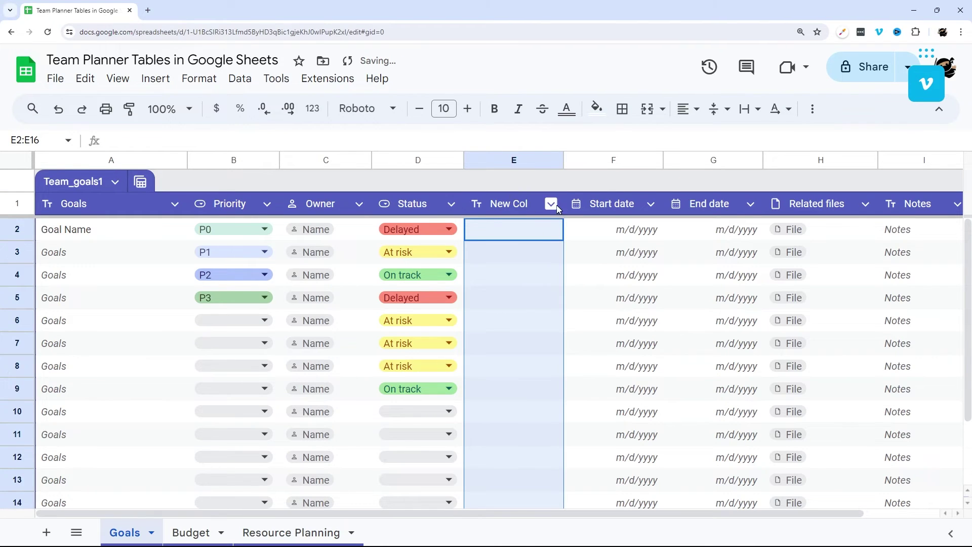
pyautogui.click(555, 205)
pyautogui.moveTo(646, 232)
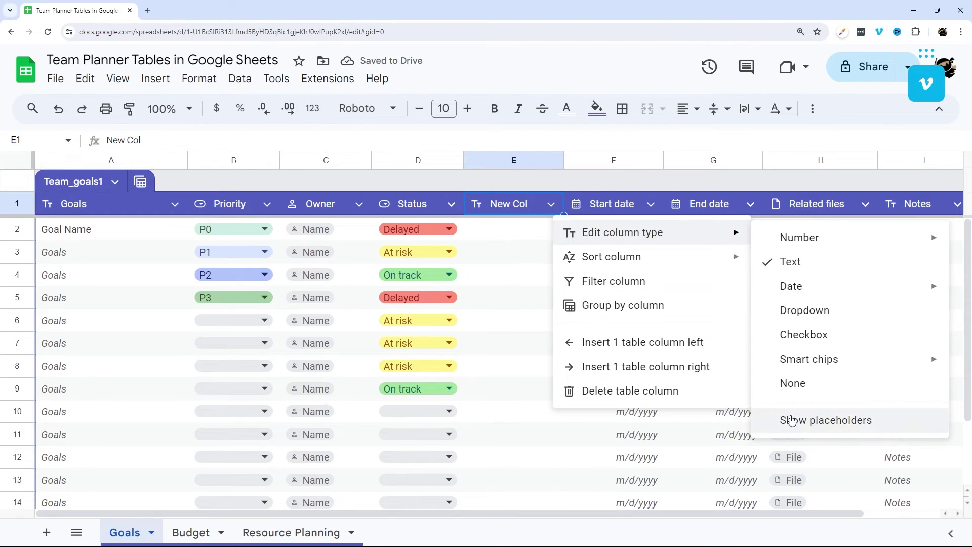
pyautogui.click(808, 428)
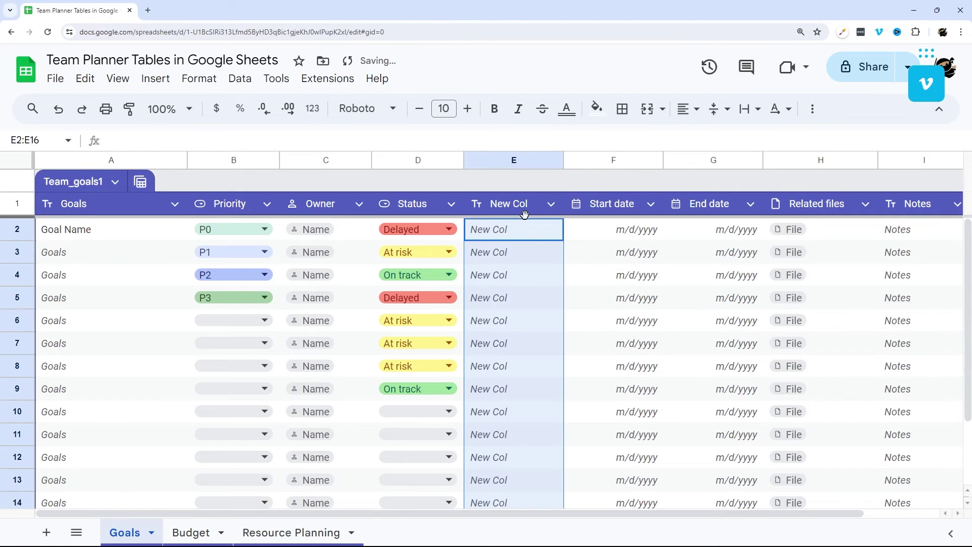
# - Delete the New Col column (column E)
pyautogui.click(505, 156)
pyautogui.rightClick(505, 156)
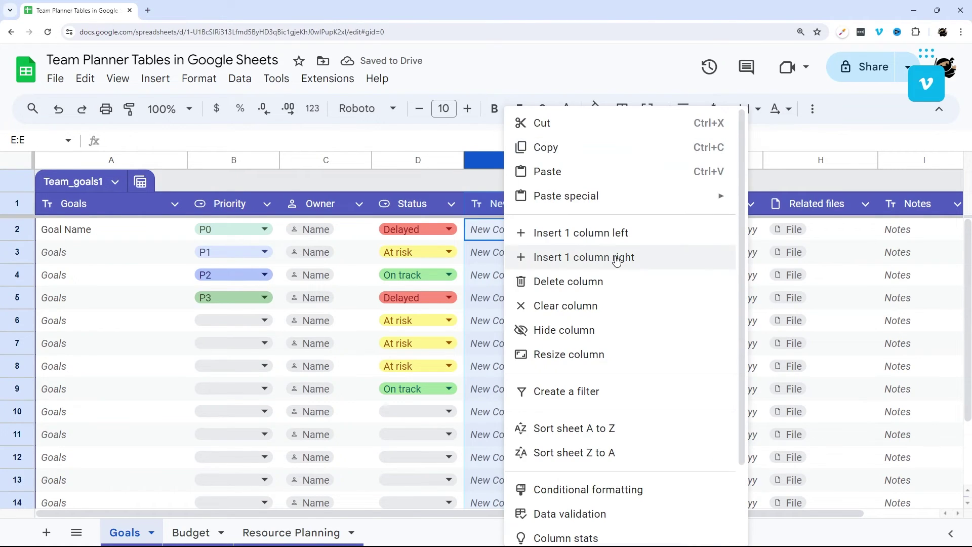
pyautogui.click(562, 280)
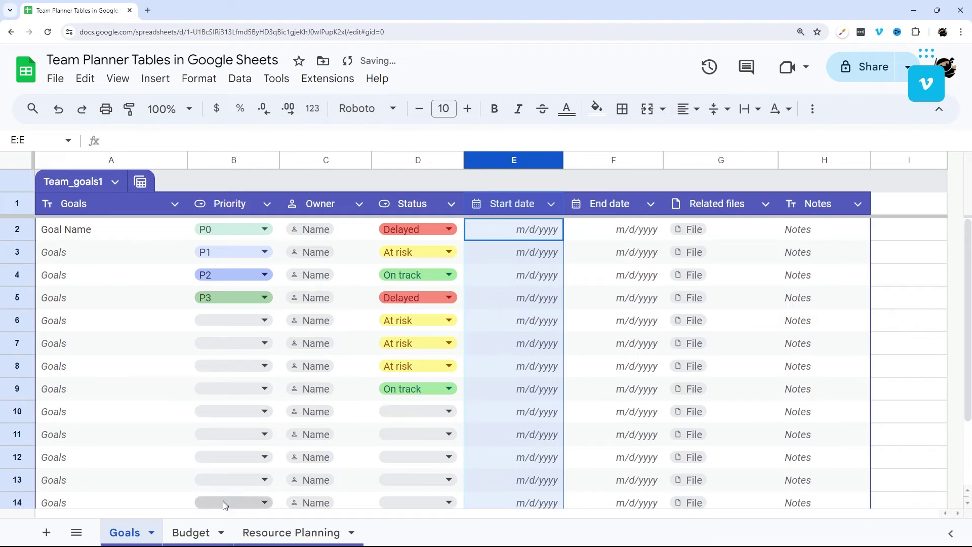
# - Set row 10's status to At risk and row 11's to On track
pyautogui.moveTo(363, 230); pyautogui.dragTo(358, 341)
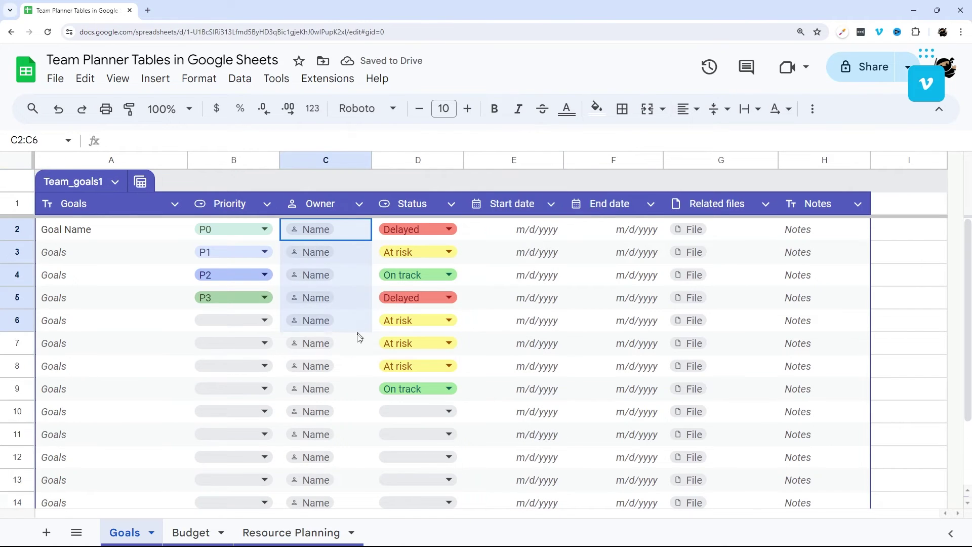
pyautogui.click(203, 532)
pyautogui.click(147, 534)
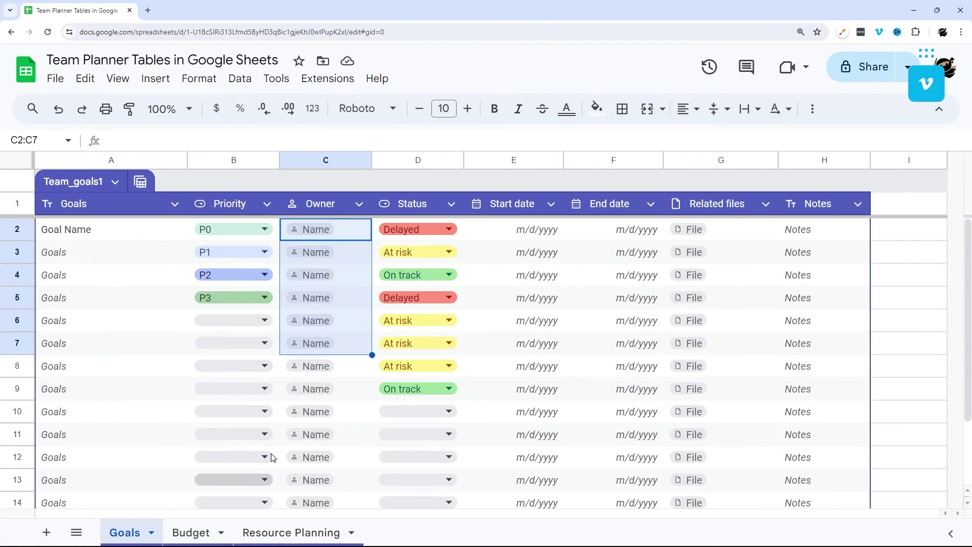
pyautogui.moveTo(461, 229); pyautogui.dragTo(460, 408)
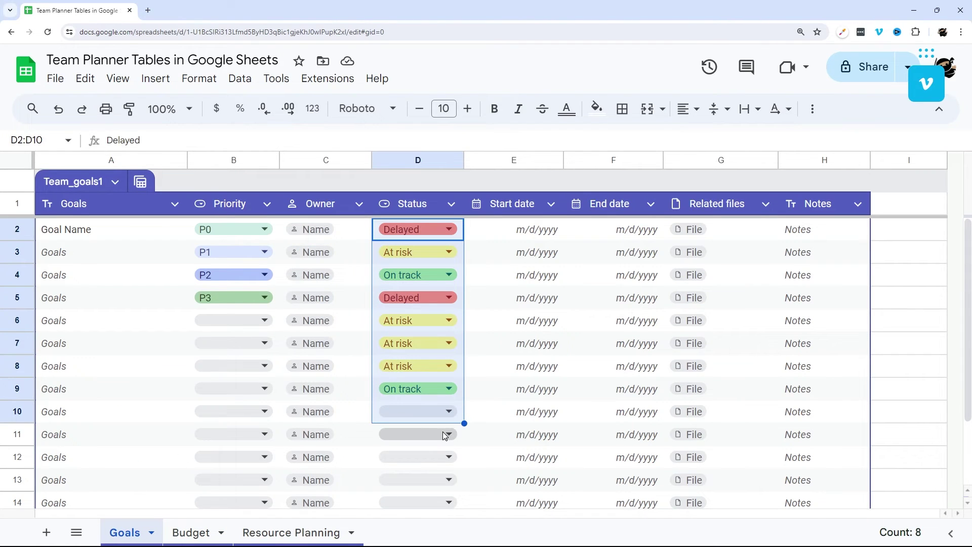
pyautogui.click(445, 411)
pyautogui.click(390, 362)
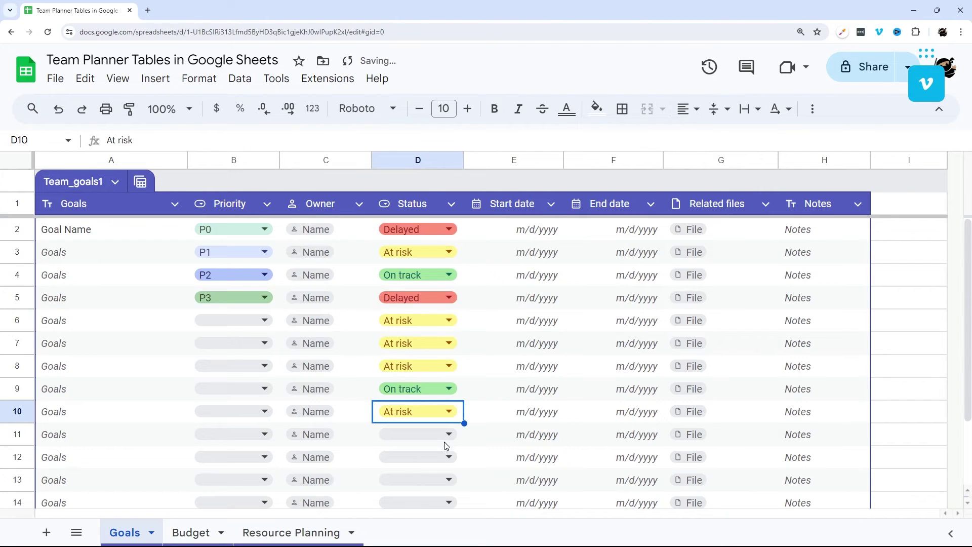
pyautogui.click(445, 444)
pyautogui.click(387, 365)
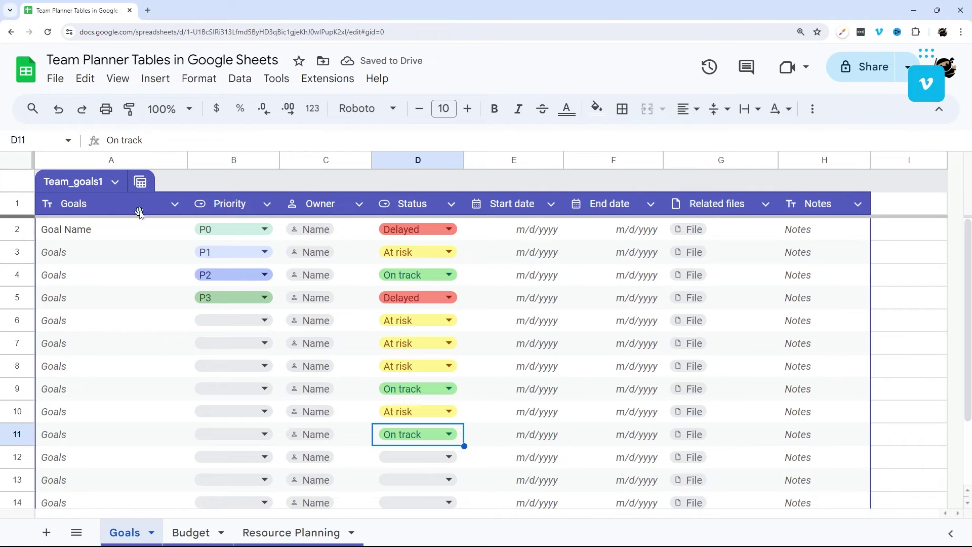
# - Rename the Team_goals1 table to Goals
pyautogui.click(115, 182)
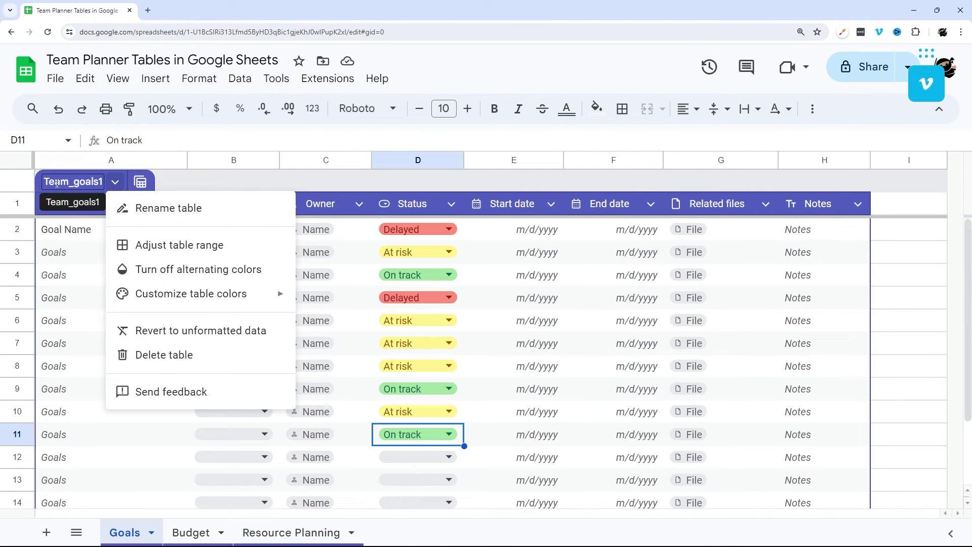
pyautogui.click(128, 209)
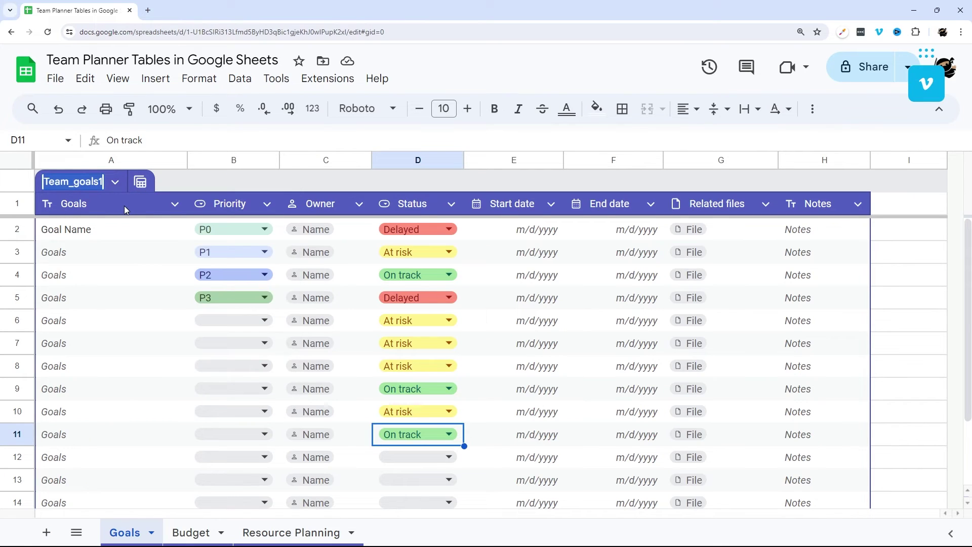
pyautogui.write('Goals')
pyautogui.press('Return')
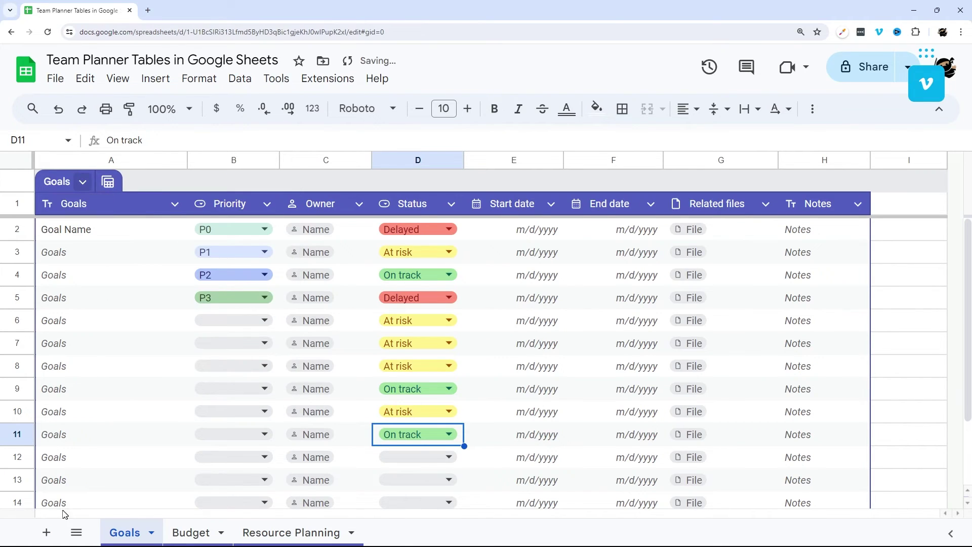
# - On a new sheet, enter =UNIQUE(Goals[Status]) to list Delayed, At risk and On track
pyautogui.click(47, 532)
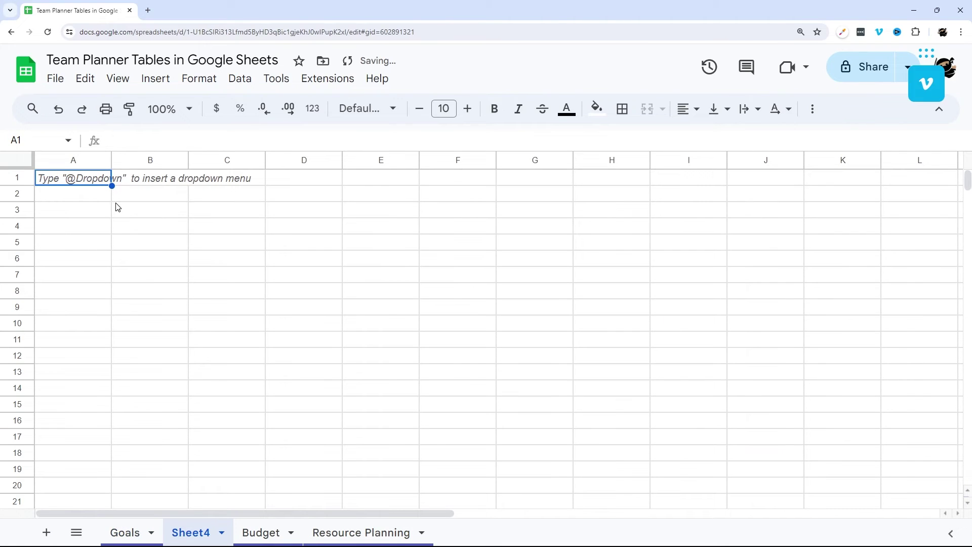
pyautogui.write('=uniqu')
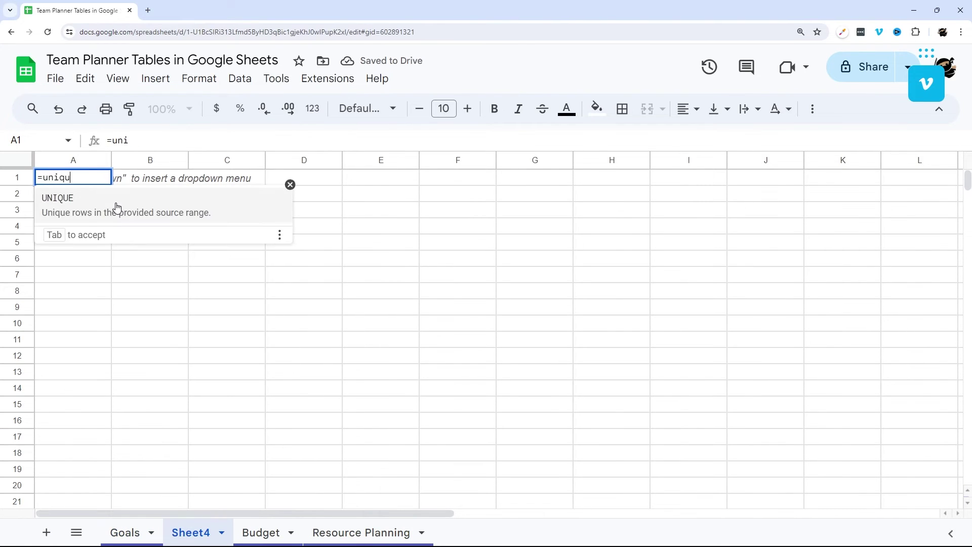
pyautogui.click(117, 207)
pyautogui.write('Goal')
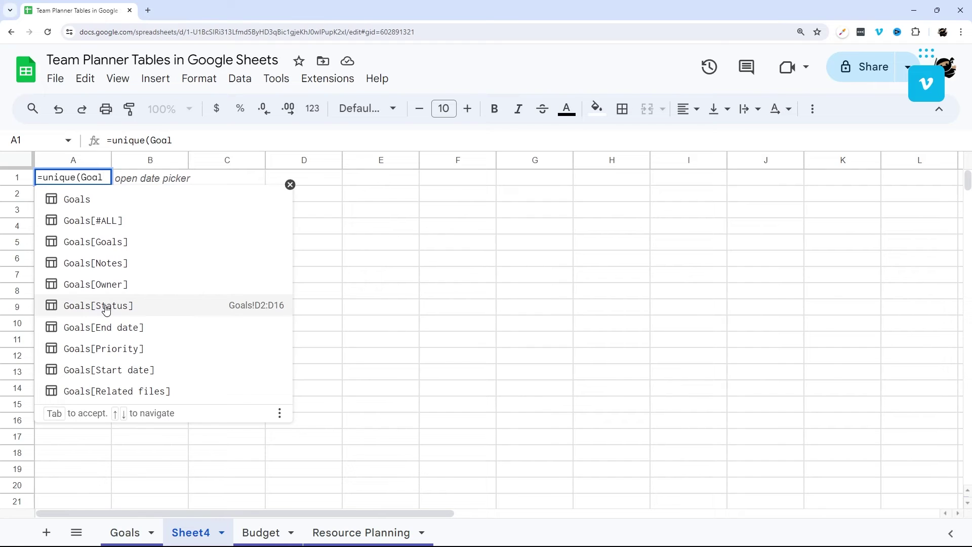
pyautogui.click(106, 306)
pyautogui.write(')')
pyautogui.press('Return')
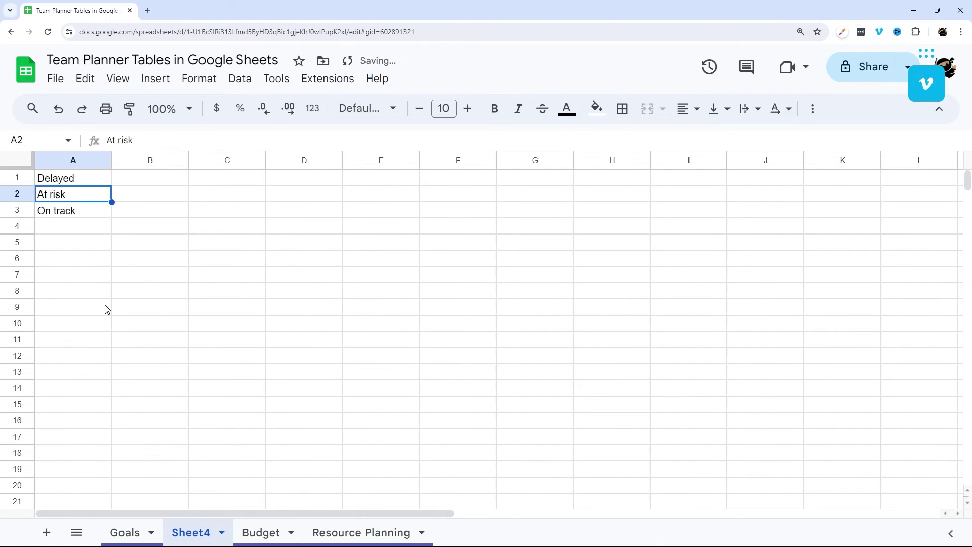
pyautogui.moveTo(87, 181); pyautogui.dragTo(80, 213)
pyautogui.click(127, 532)
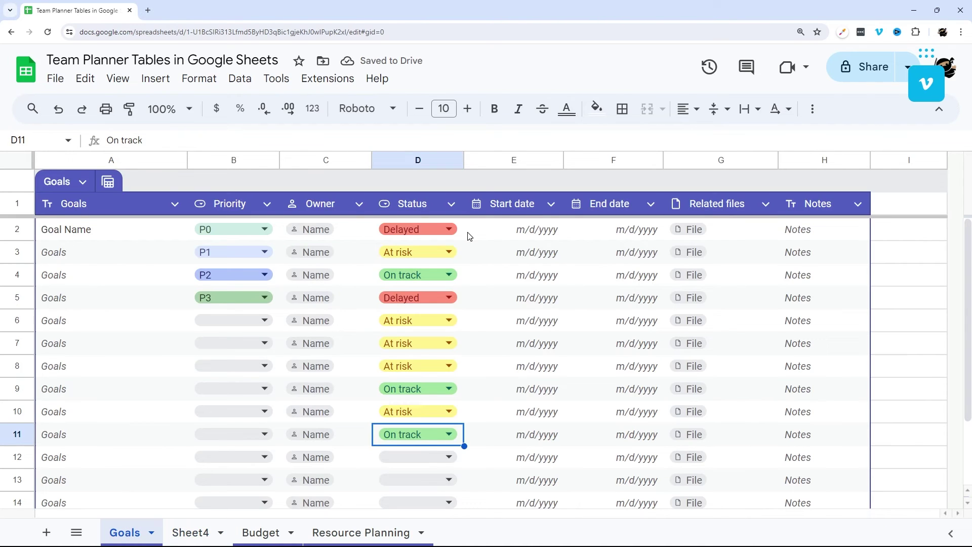
# - Add 'Waiting on 3rd Party' as a fourth Status dropdown option
pyautogui.click(448, 230)
pyautogui.click(499, 329)
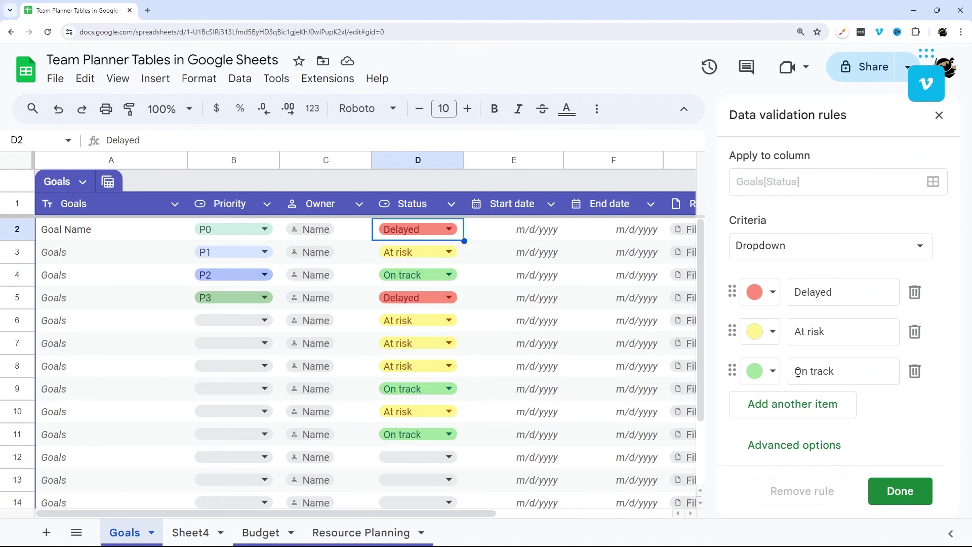
pyautogui.click(793, 403)
pyautogui.write('Waiting on 3rd Party')
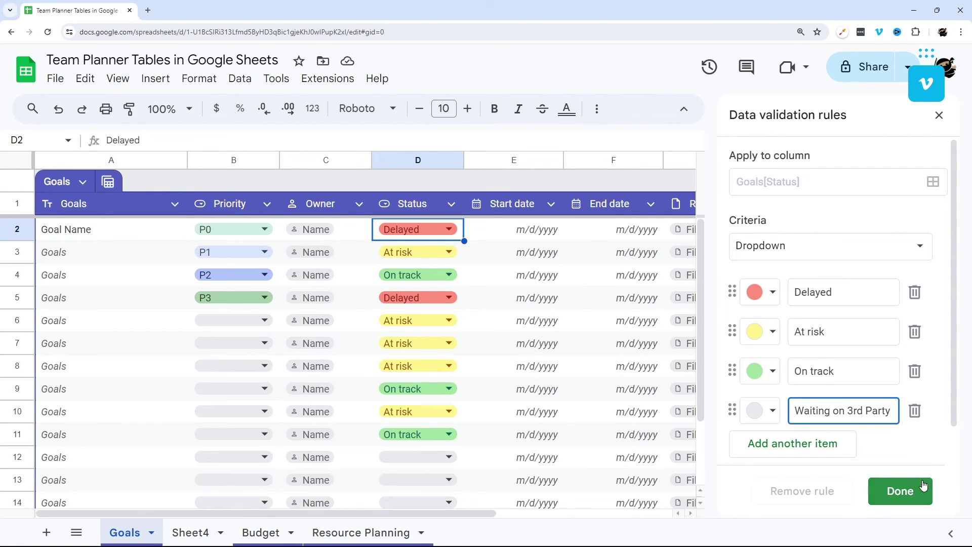
pyautogui.click(900, 491)
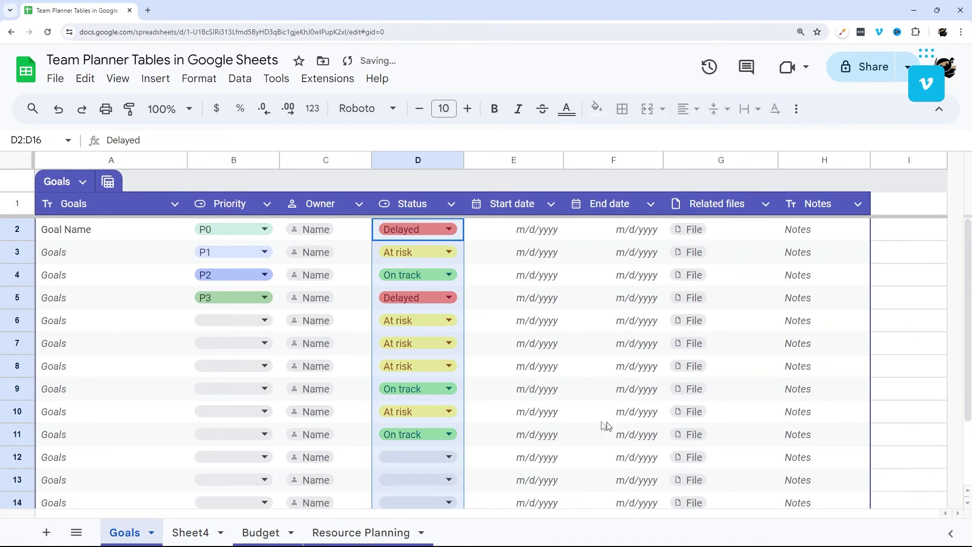
# - Set row 12's status to Waiting on 3rd Party
pyautogui.scroll(-3, 460, 406)
pyautogui.click(448, 373)
pyautogui.click(424, 464)
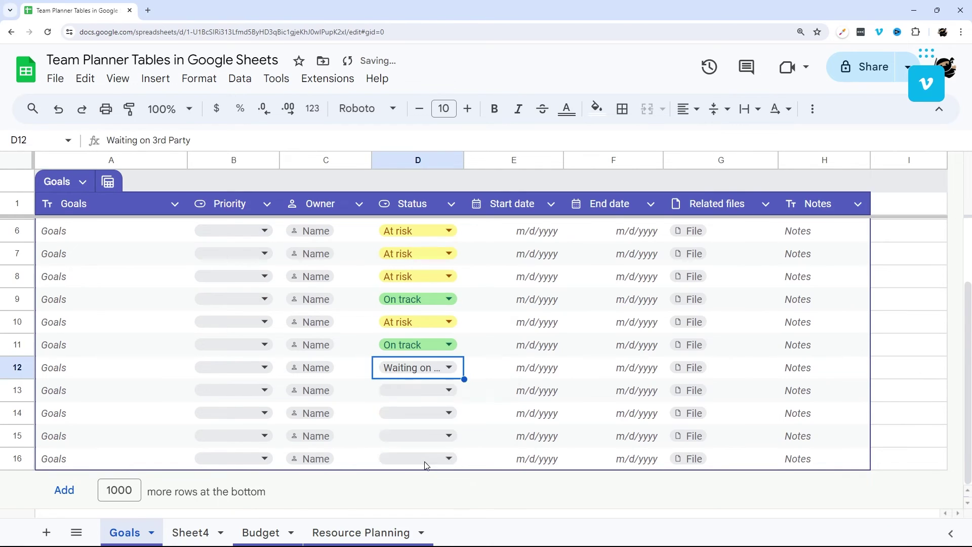
# - On Sheet4, enter =countifs(Goals[Status],A1) in B1 to count Delayed goals
pyautogui.click(208, 533)
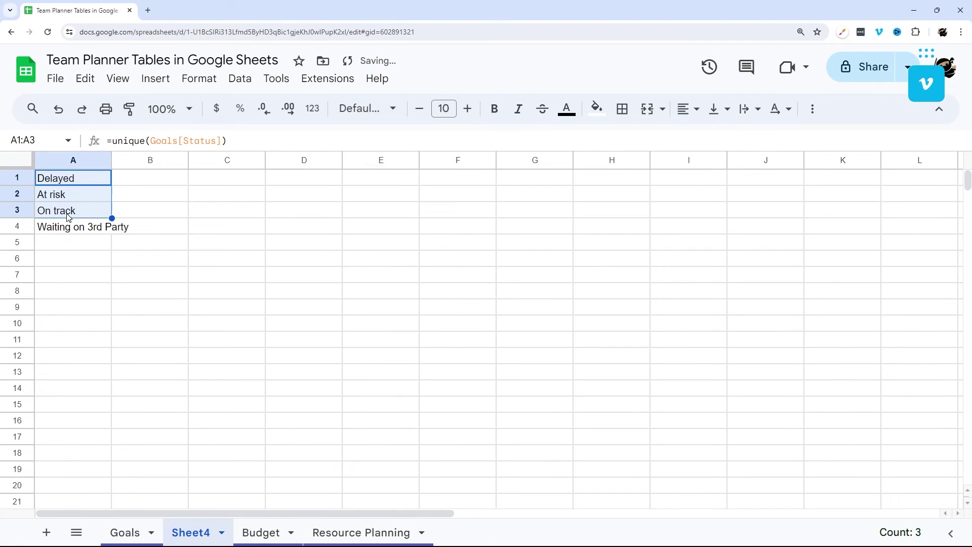
pyautogui.moveTo(103, 160); pyautogui.dragTo(141, 160)
pyautogui.click(191, 182)
pyautogui.write('=countif')
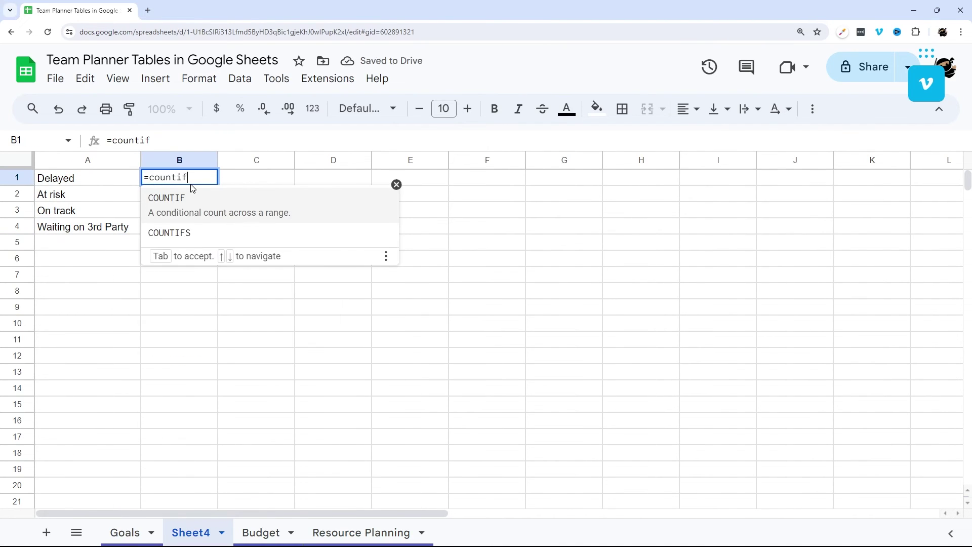
pyautogui.write('s(')
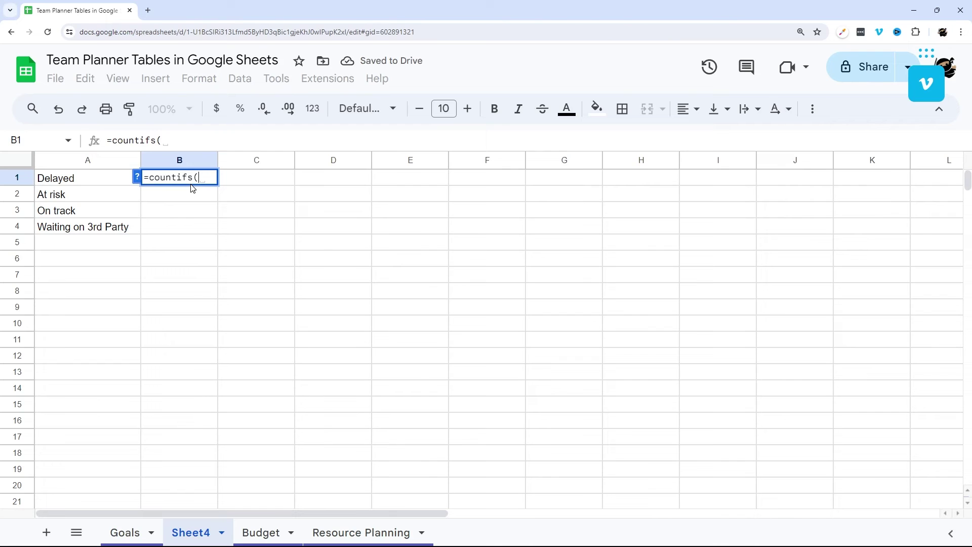
pyautogui.write('Goal')
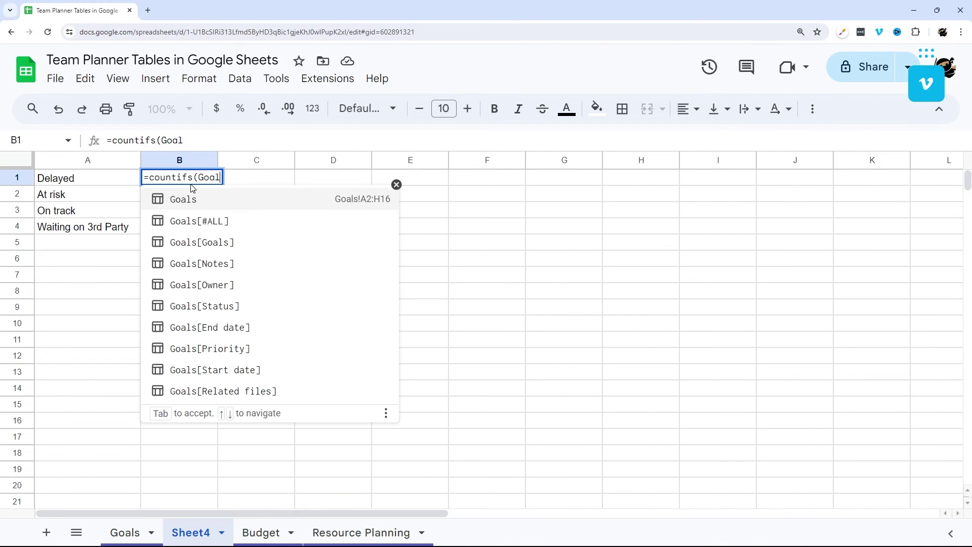
pyautogui.write('s[Sta')
pyautogui.press('Tab')
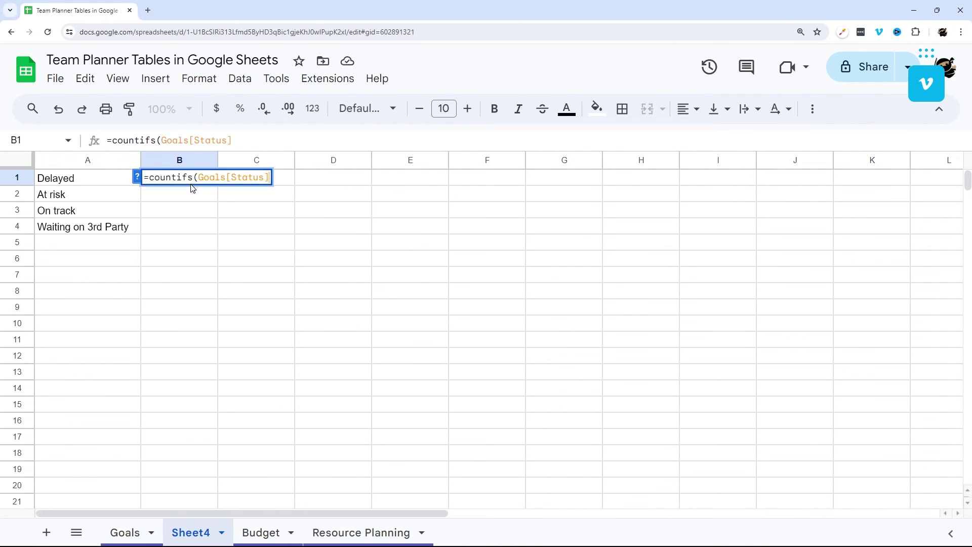
pyautogui.write(',')
pyautogui.click(80, 184)
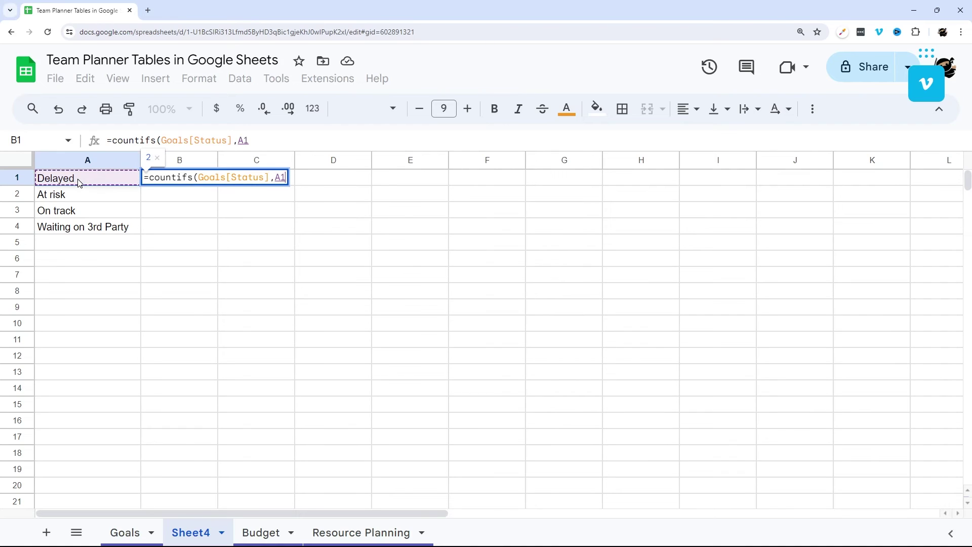
pyautogui.write(')')
pyautogui.press('Return')
# - Fill the count formula down to B4 and narrow column B to fit the counts
pyautogui.click(236, 291)
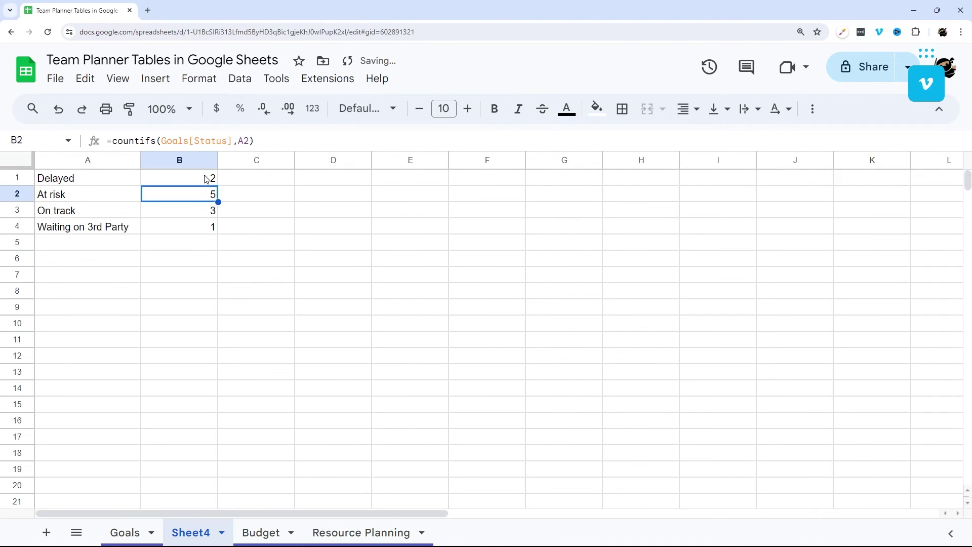
pyautogui.moveTo(206, 180); pyautogui.dragTo(202, 223)
pyautogui.click(245, 188)
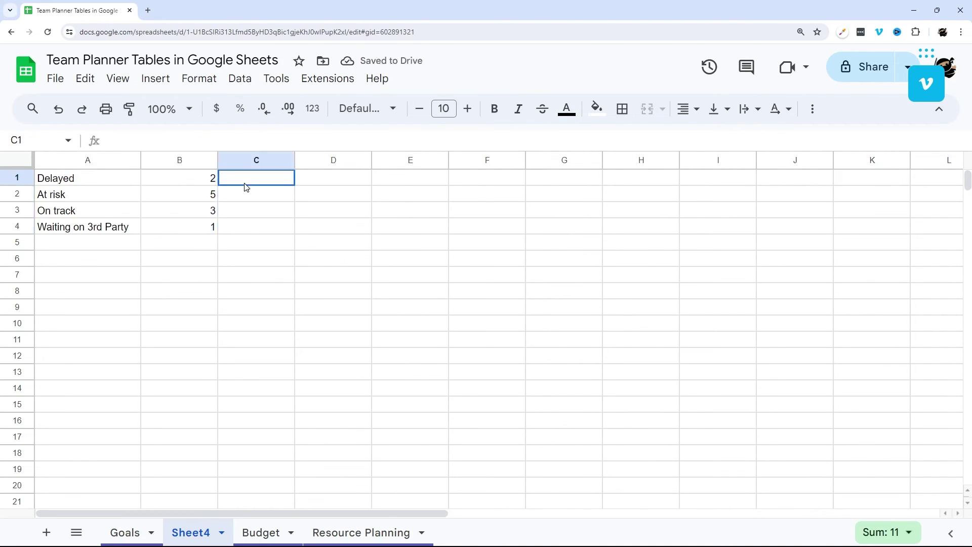
pyautogui.moveTo(218, 160); pyautogui.dragTo(184, 160)
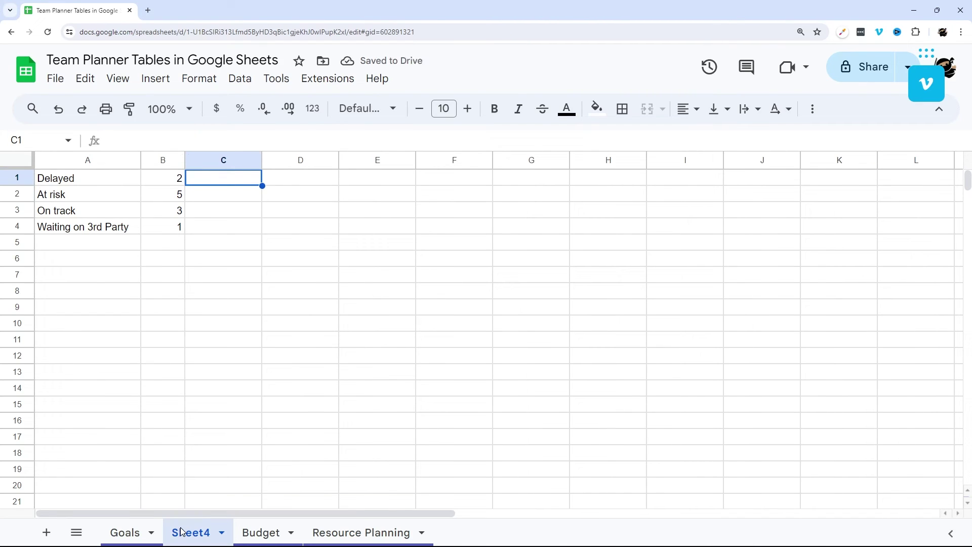
# - Review the COUNTIFS formula in B1 on Sheet4, leaving it unchanged
pyautogui.click(222, 532)
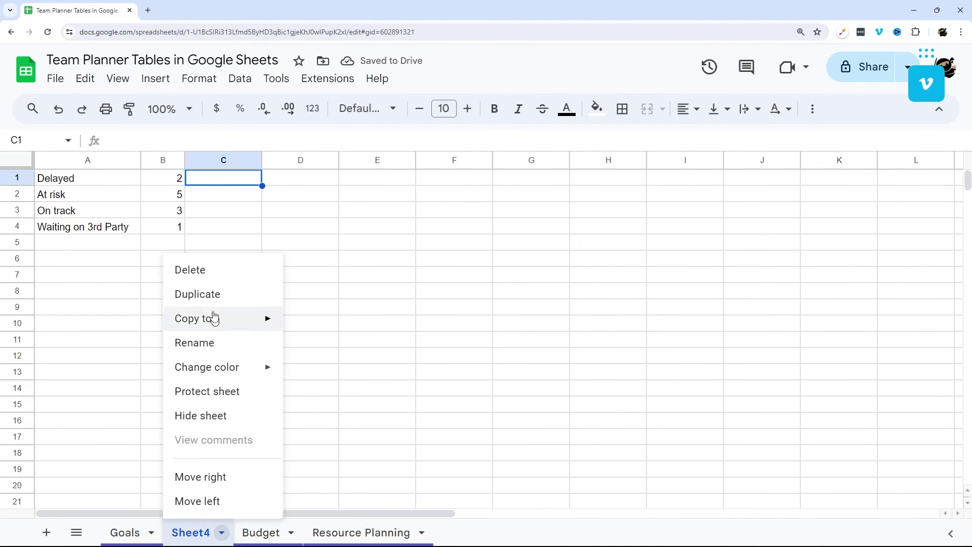
pyautogui.click(172, 182)
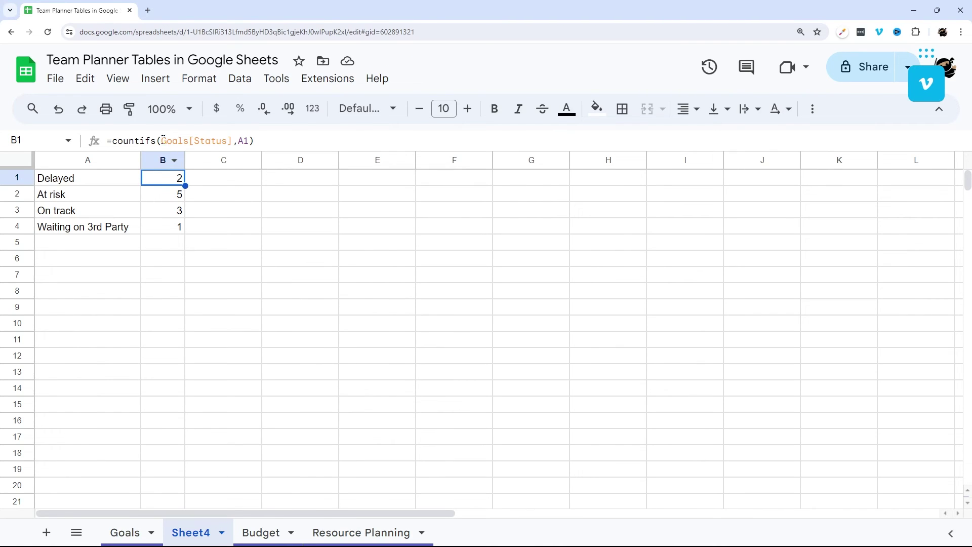
pyautogui.doubleClick(196, 141)
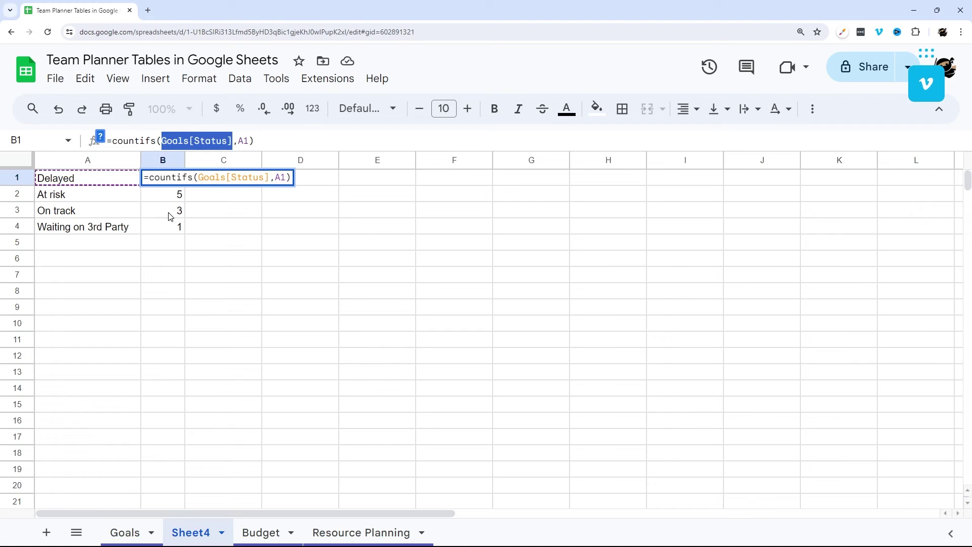
pyautogui.press('Escape')
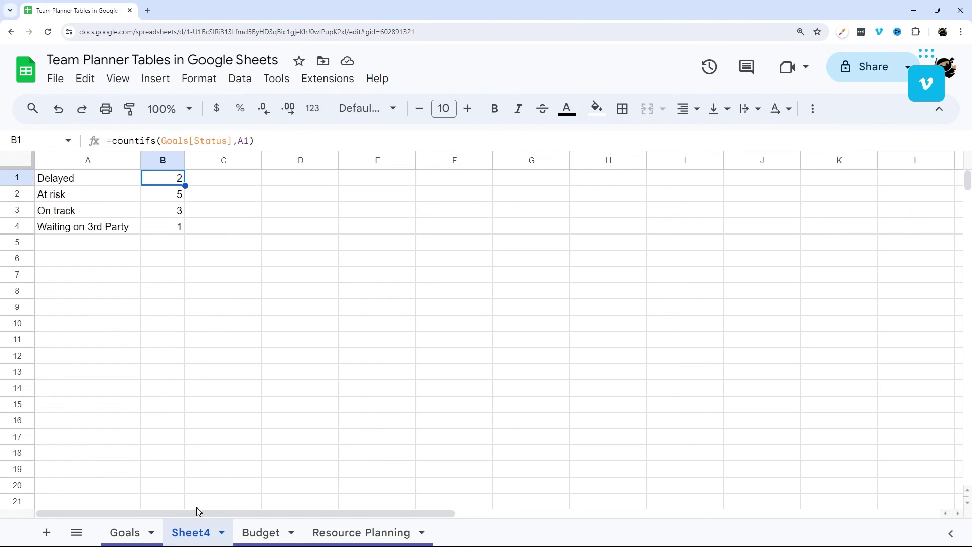
# - Delete Sheet4 and confirm the deletion
pyautogui.rightClick(201, 524)
pyautogui.click(200, 271)
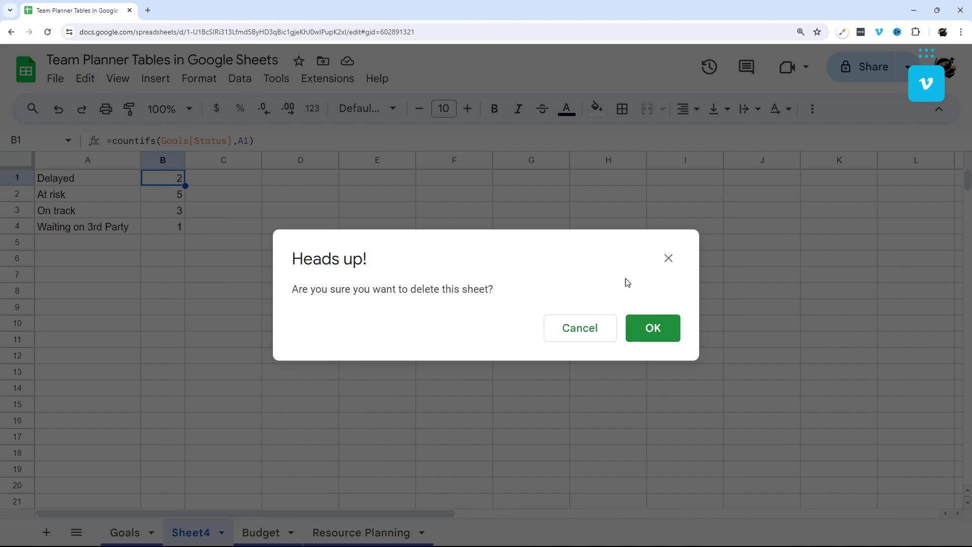
pyautogui.click(651, 338)
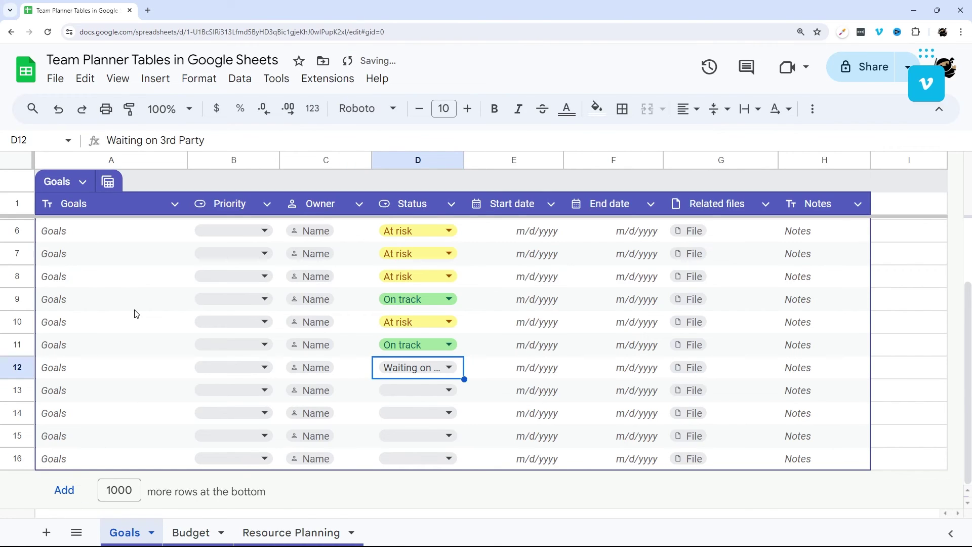